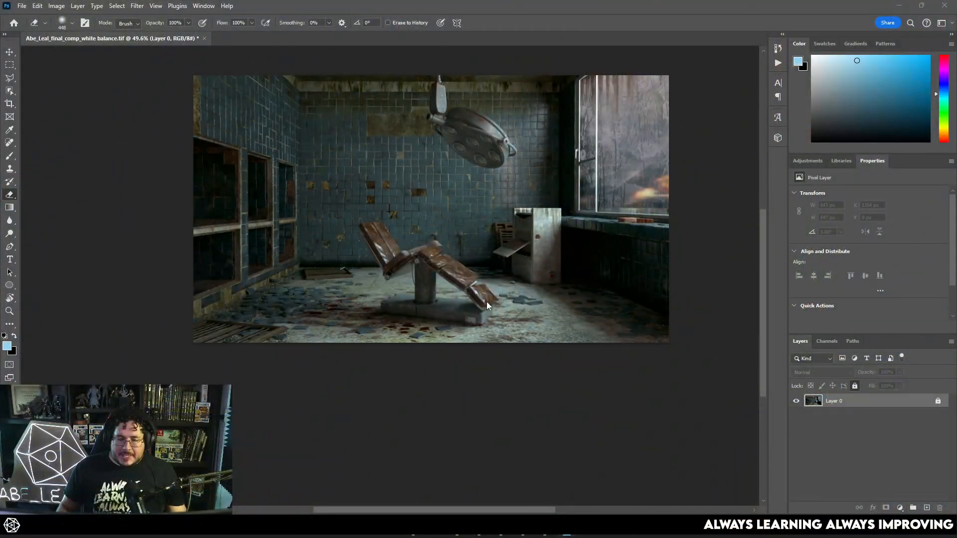
- Examine the abandoned operating room composite, checking the chair, surgical lamp, cabinet, tiled walls and window
scroll(449, 299, up, 1)
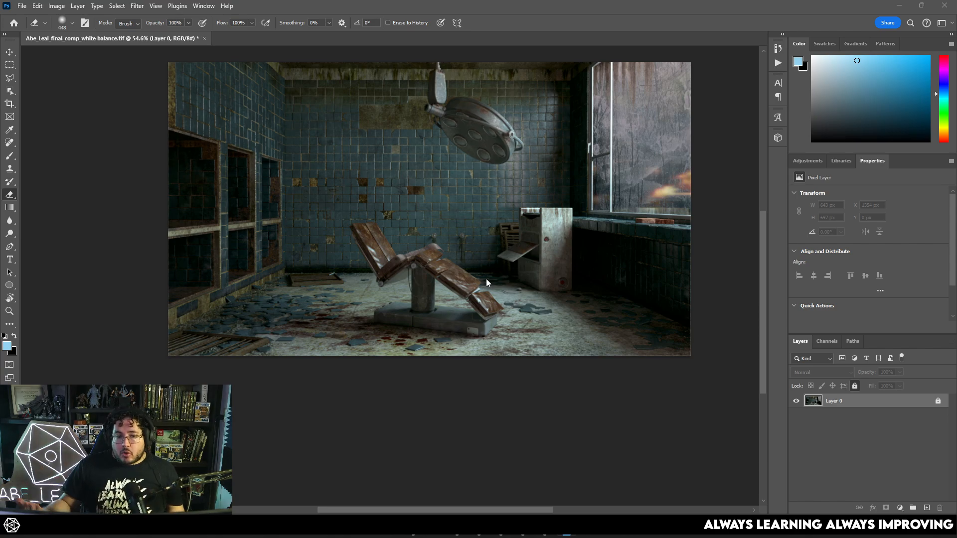
scroll(412, 266, up, 1)
click(446, 281)
drag(453, 276, 445, 293)
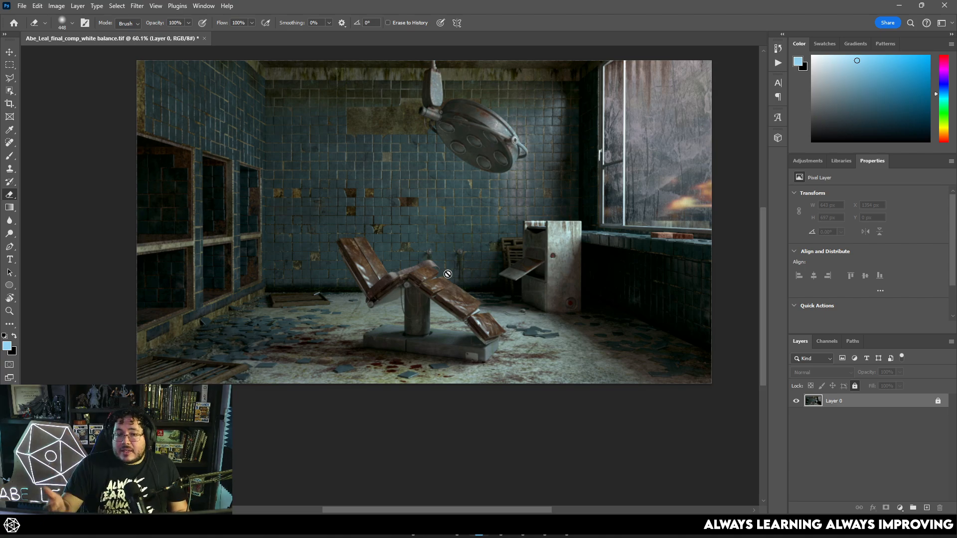
scroll(463, 278, up, 1)
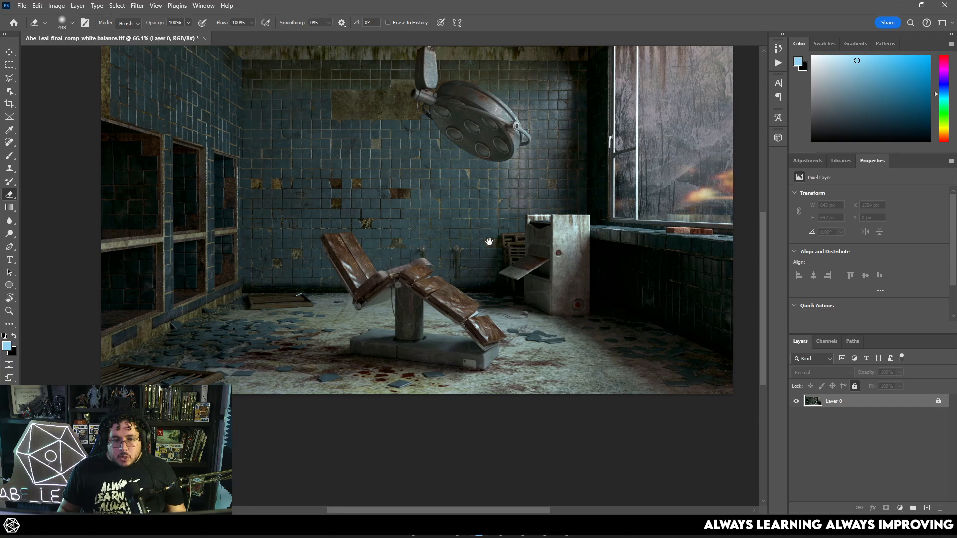
drag(523, 242, 489, 241)
scroll(489, 241, down, 1)
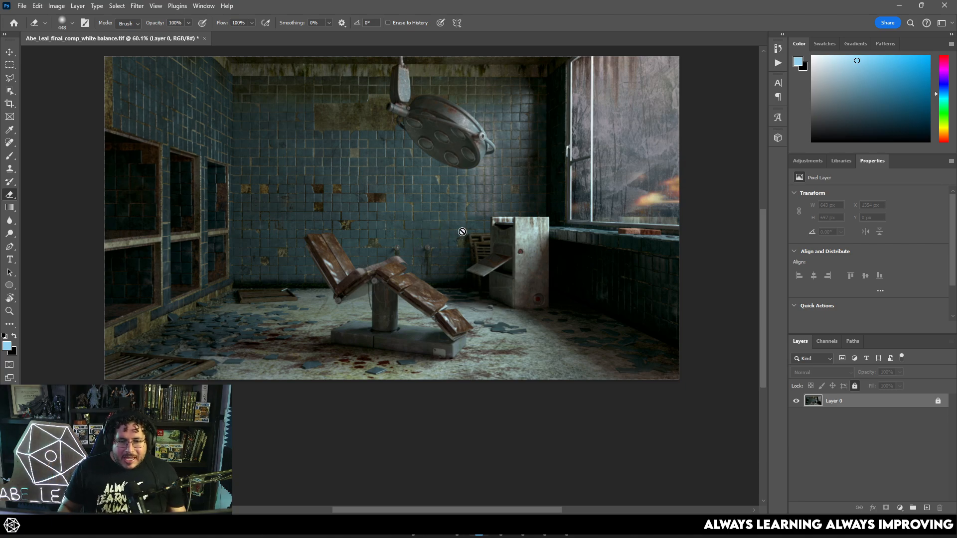
drag(472, 236, 487, 250)
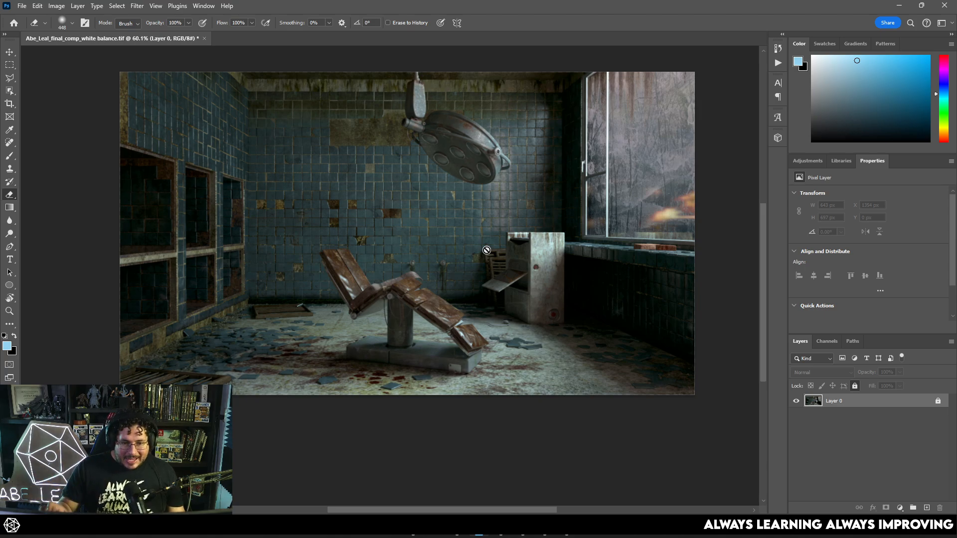
scroll(466, 224, up, 1)
scroll(474, 233, down, 1)
scroll(474, 233, up, 1)
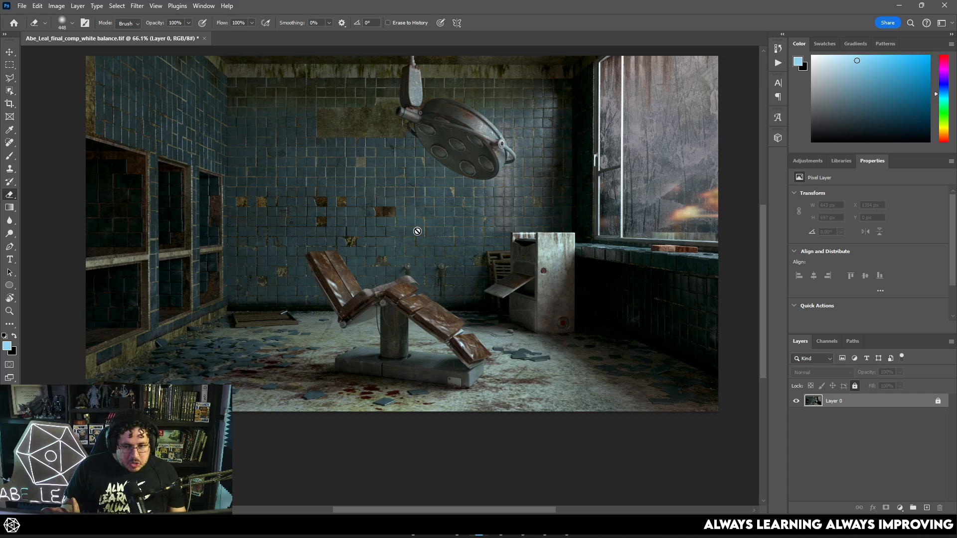
scroll(444, 234, down, 1)
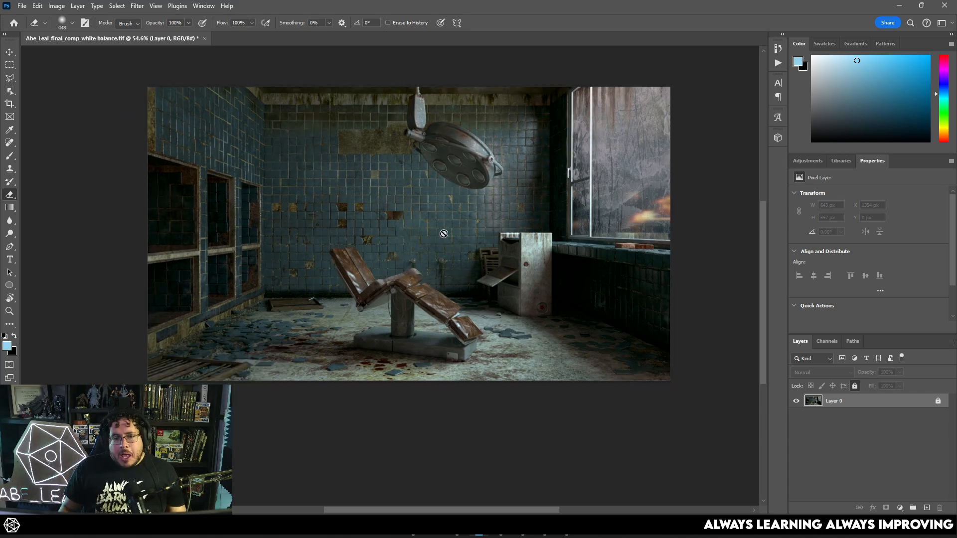
scroll(444, 233, up, 1)
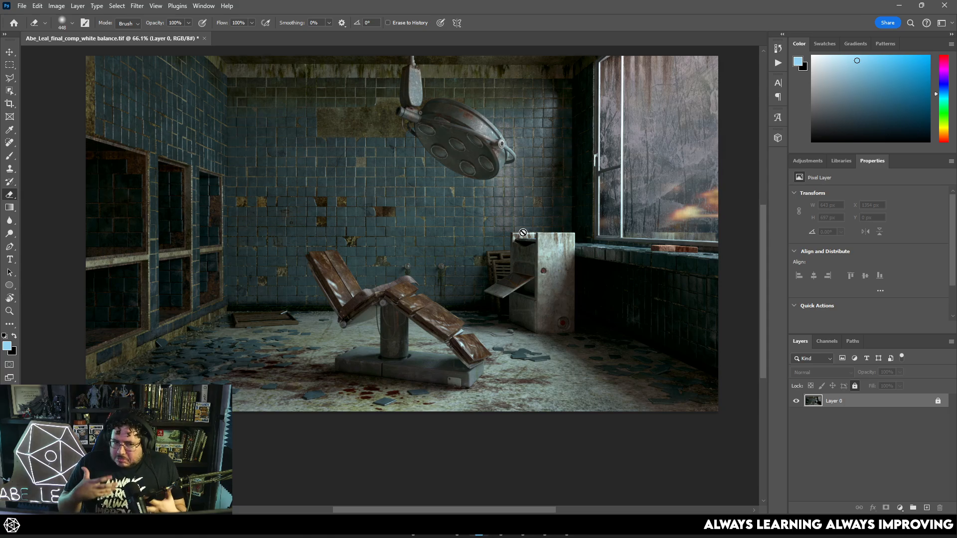
scroll(522, 232, down, 1)
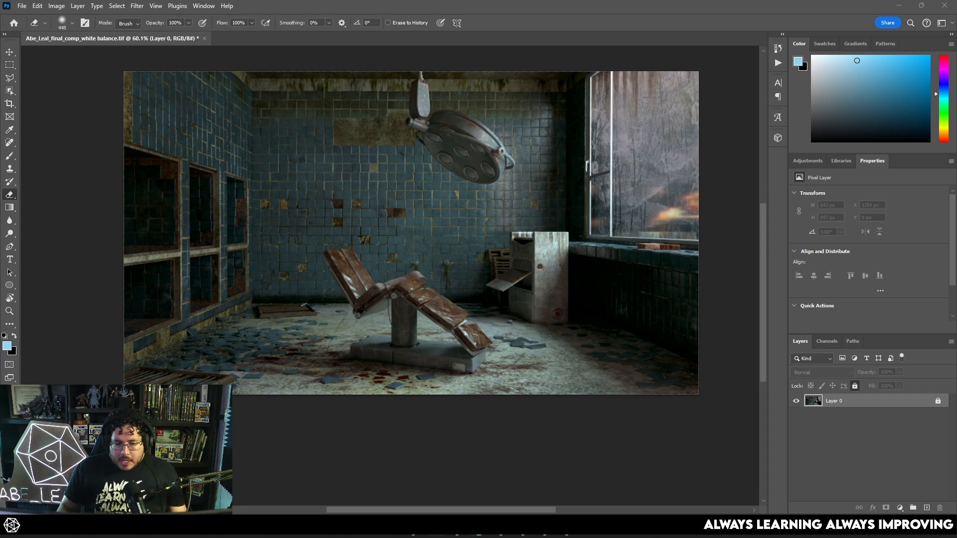
- Switch to Chrome and search Google Images for "cinematography"
click(351, 309)
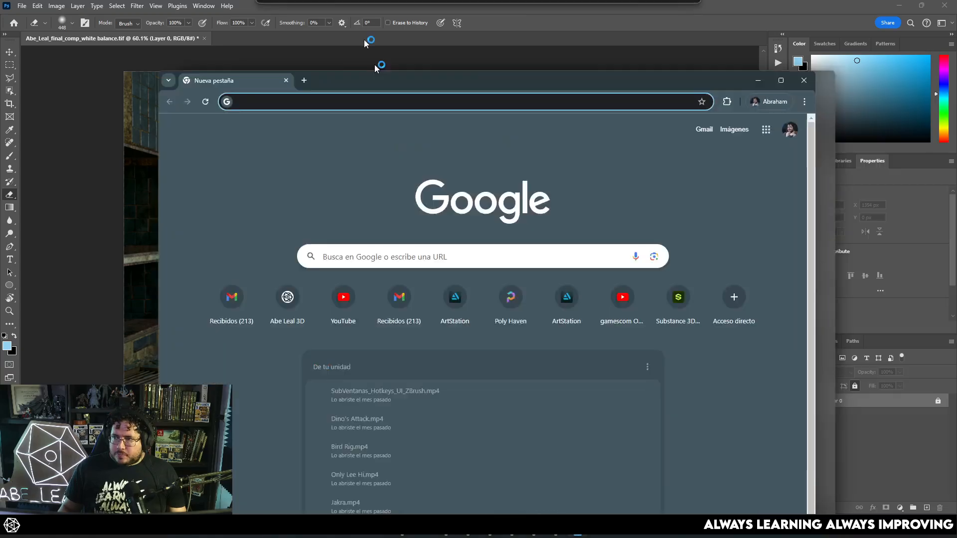
text(cinematro)
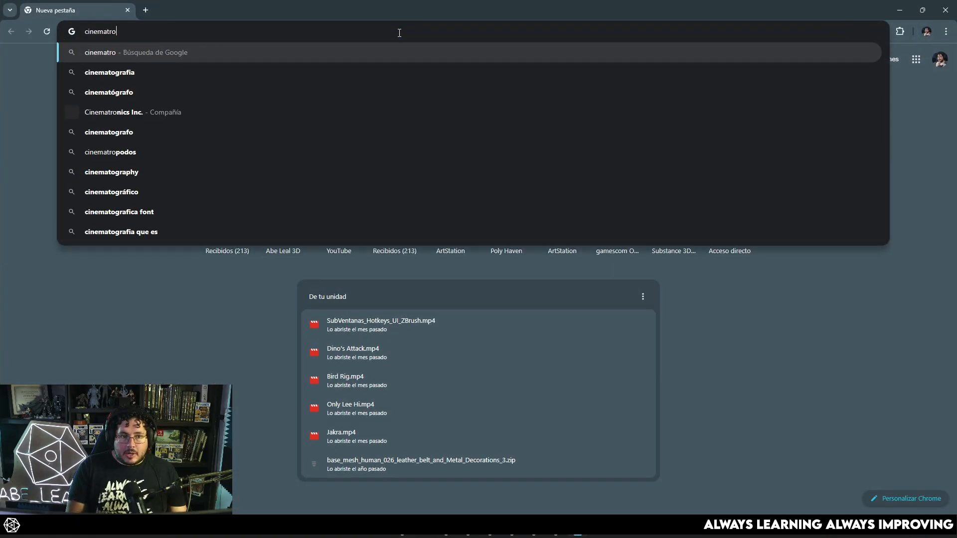
key(BackSpace)
key(BackSpace)
text(ograph)
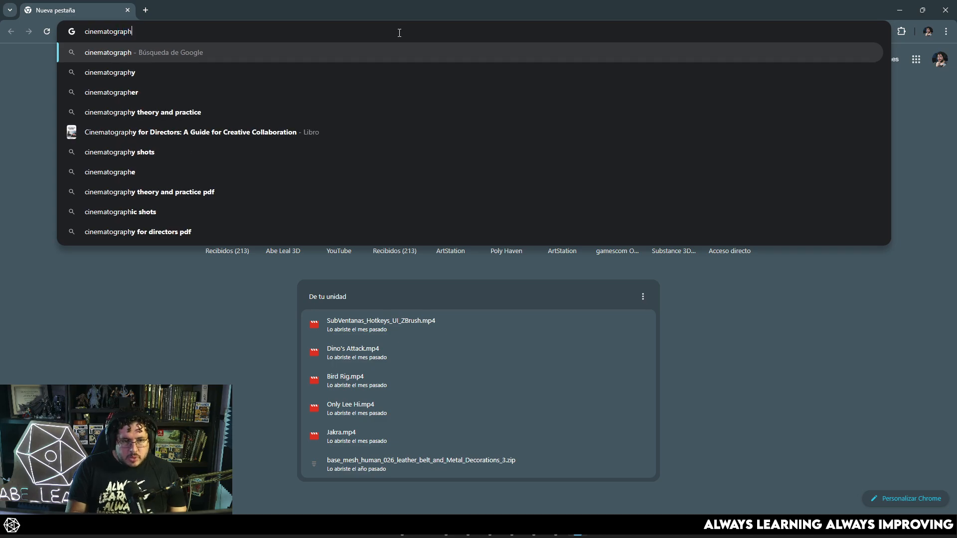
text(y)
key(Return)
click(156, 99)
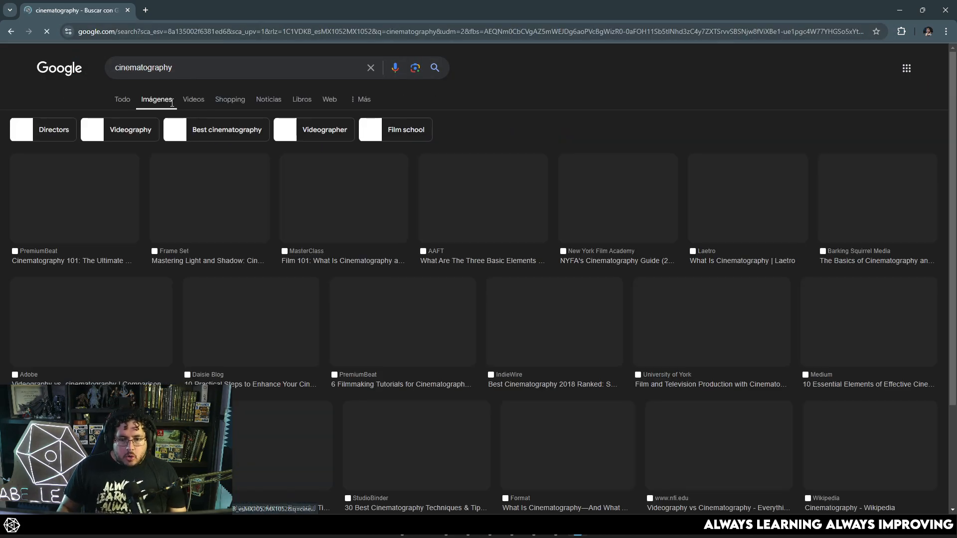
- Narrow the image search to "cinematography horror"
click(209, 71)
text(horror)
key(Return)
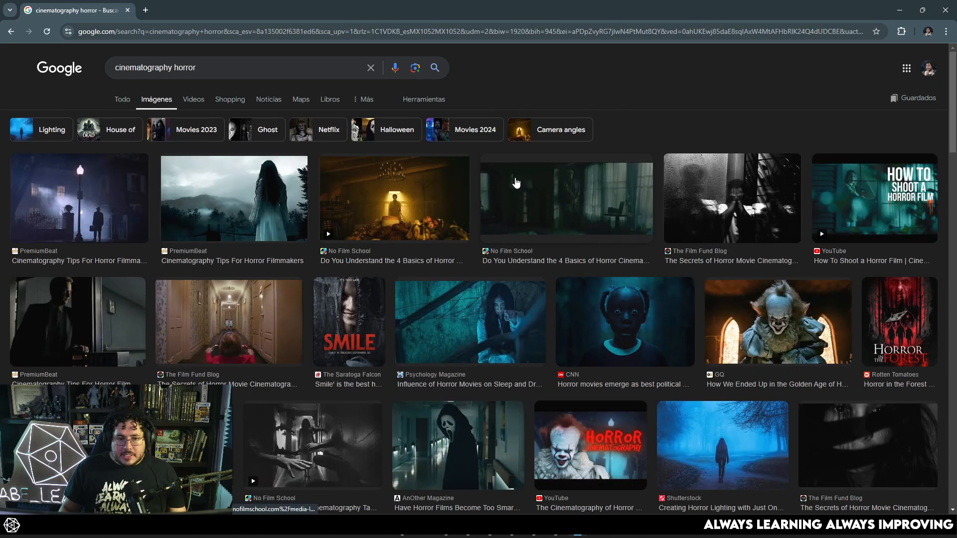
- Browse the horror cinematography images for lighting and color references, previewing the GQ clown picture
scroll(513, 180, down, 1)
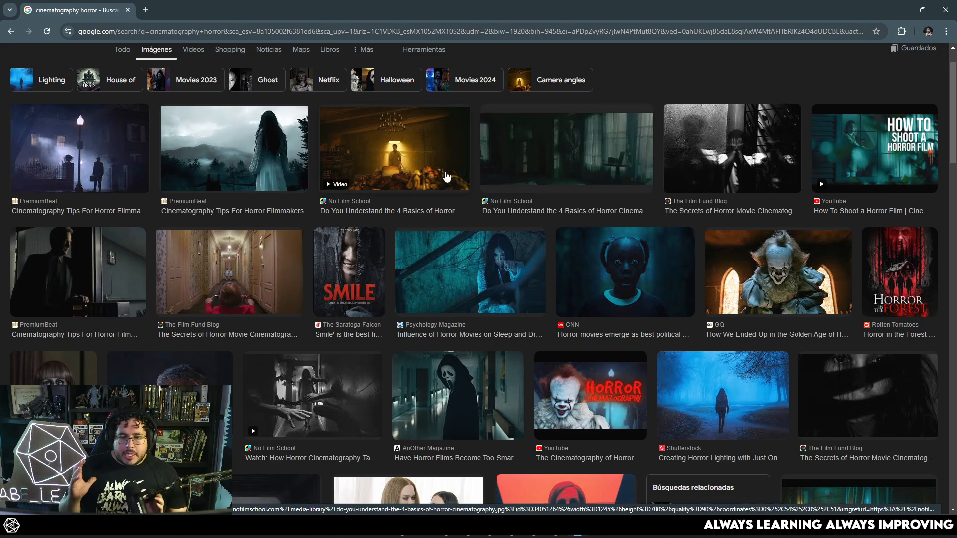
scroll(444, 174, down, 2)
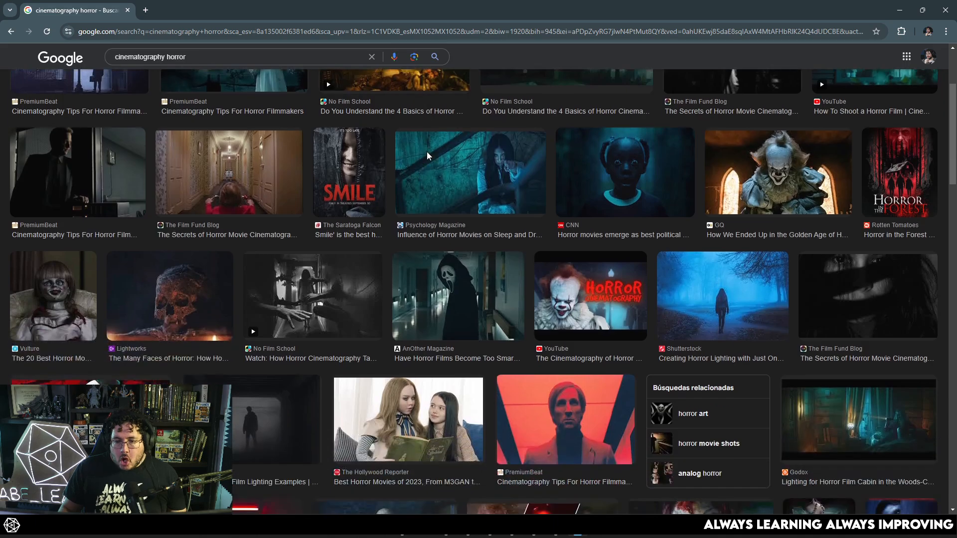
click(752, 190)
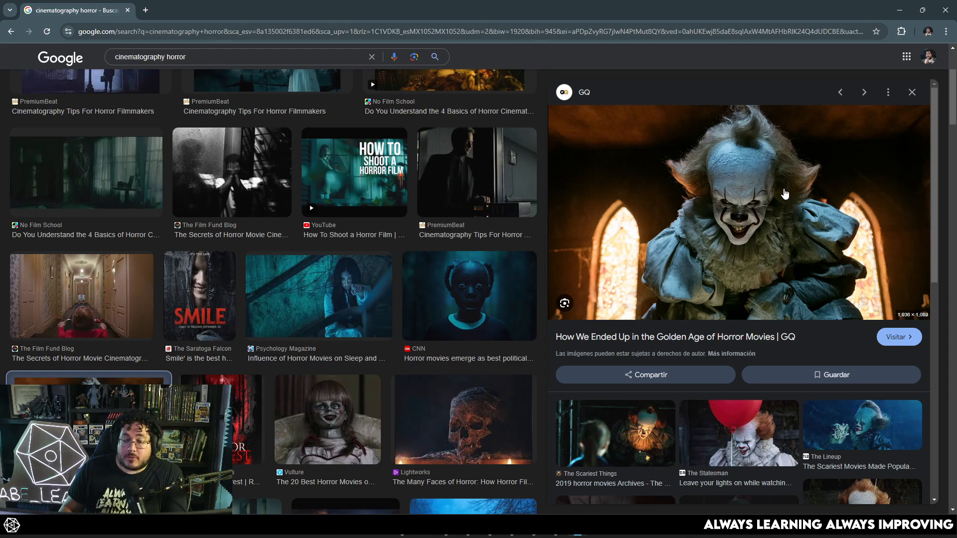
scroll(783, 192, down, 3)
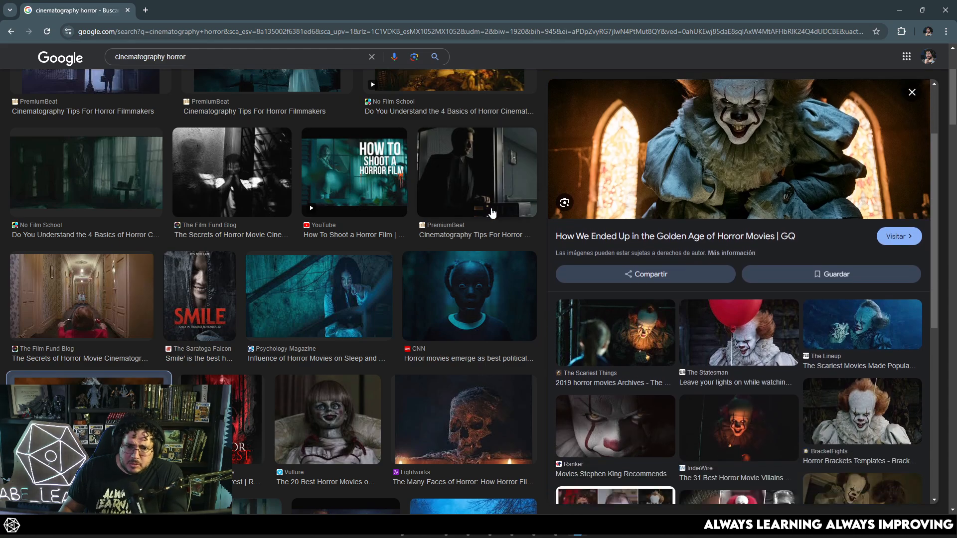
scroll(467, 215, down, 2)
scroll(467, 215, down, 4)
scroll(368, 138, down, 2)
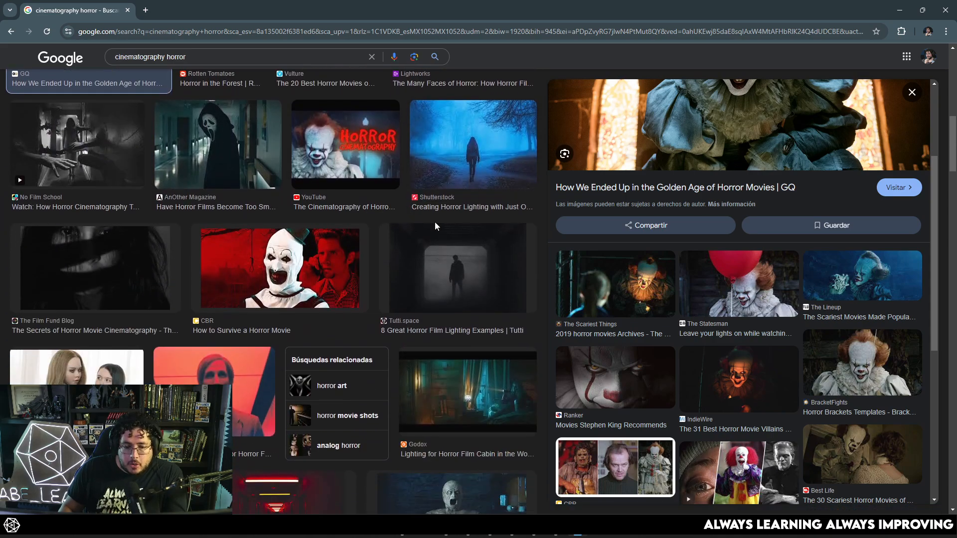
- Search for "haunting hill house" in a new browser tab and show its image results
click(144, 10)
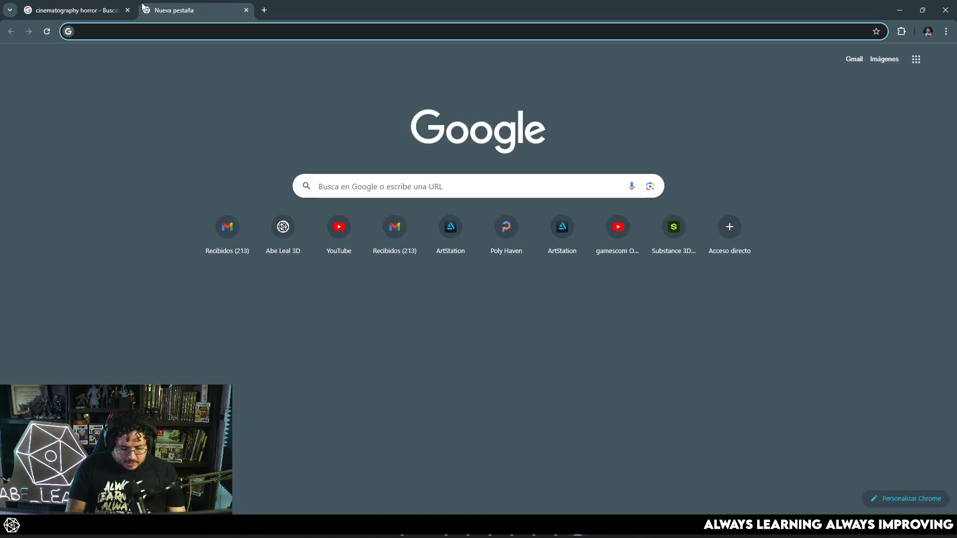
text(huain)
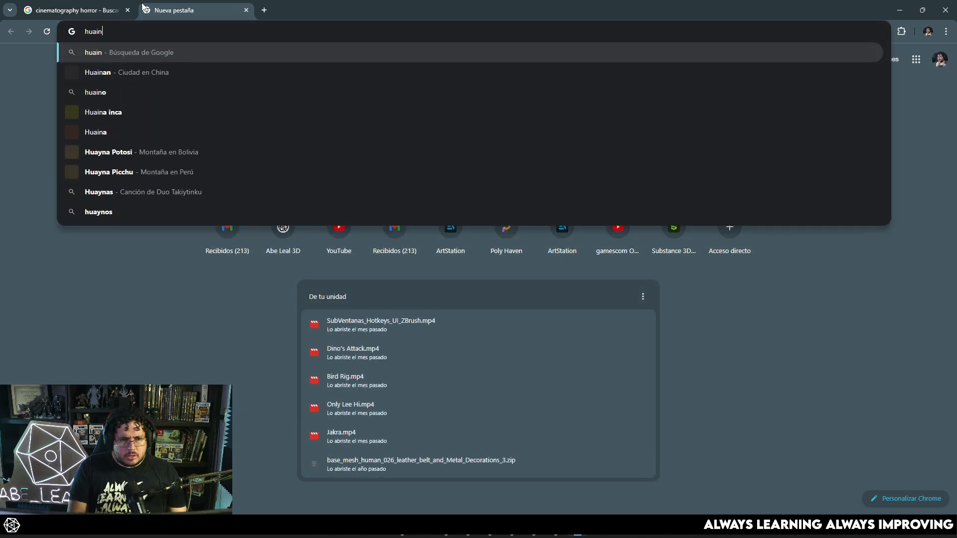
key(BackSpace)
key(BackSpace)
key(BackSpace)
key(BackSpace)
key(BackSpace)
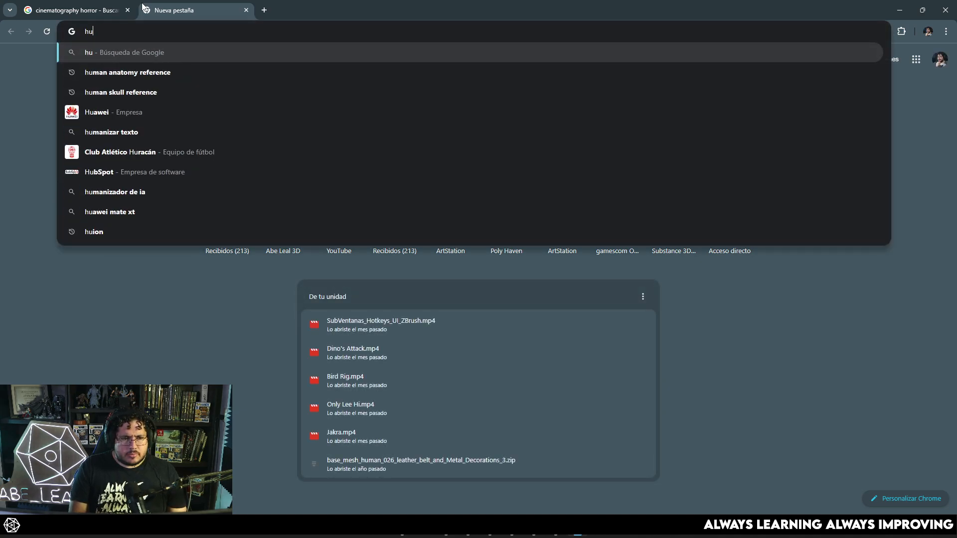
text(aunting hill hou)
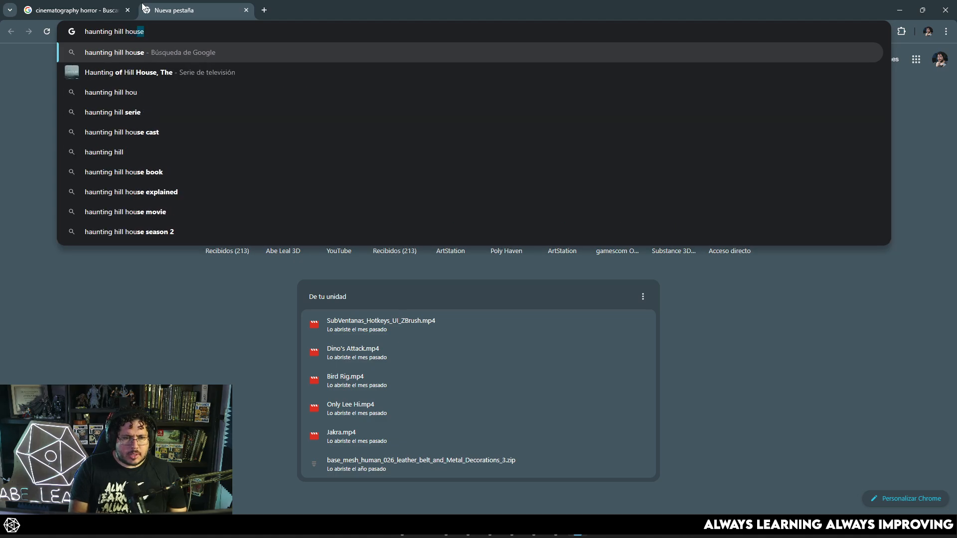
key(Return)
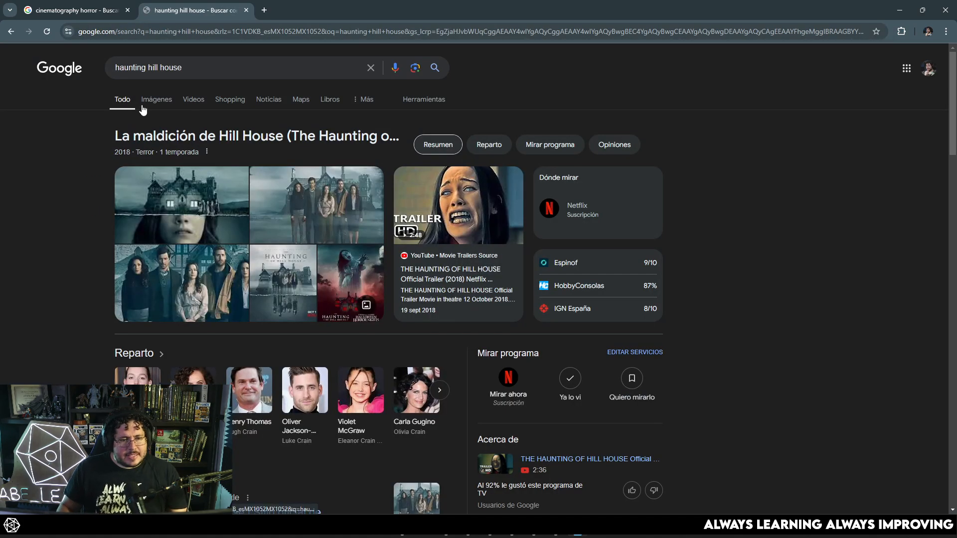
click(144, 102)
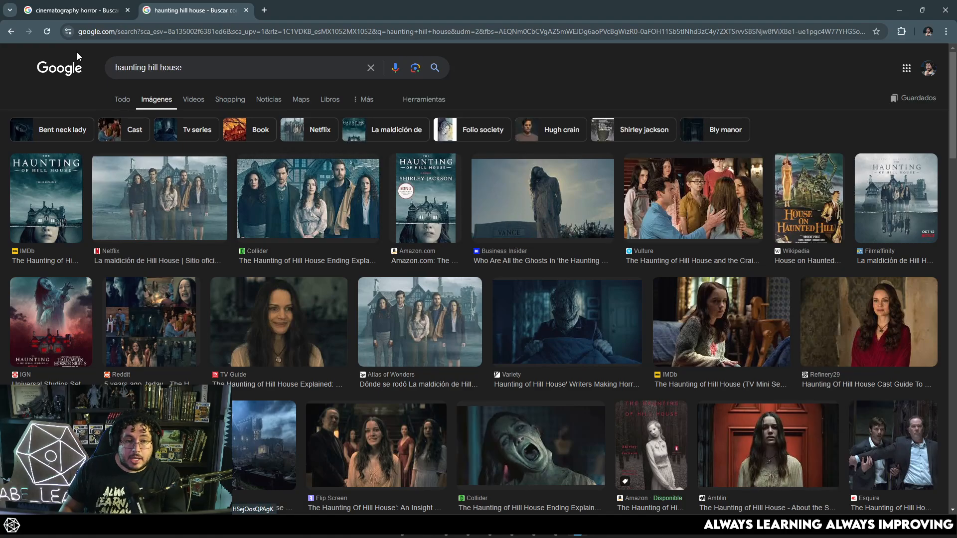
- Return to the horror cinematography results and preview the images from The Daily Beast, Psychology Magazine and No Film School
click(94, 14)
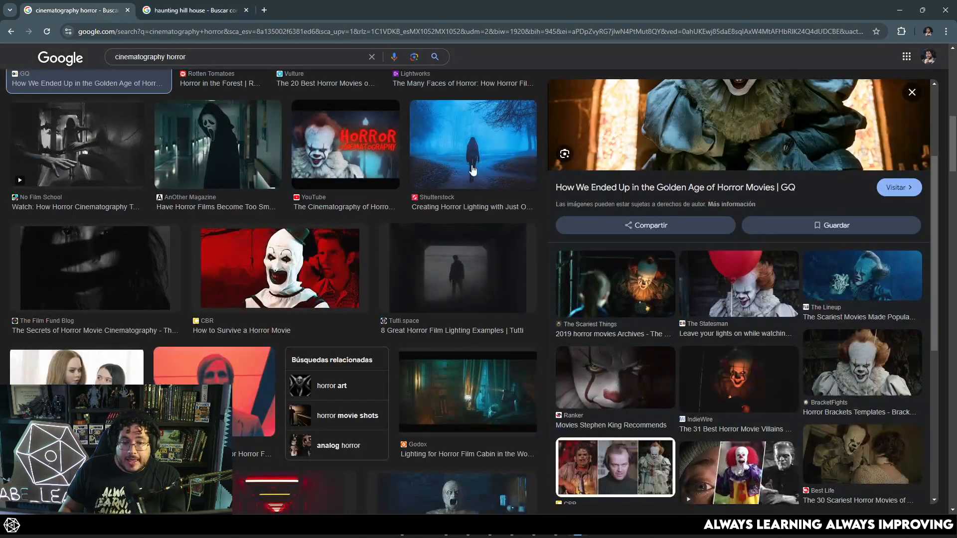
scroll(473, 169, down, 4)
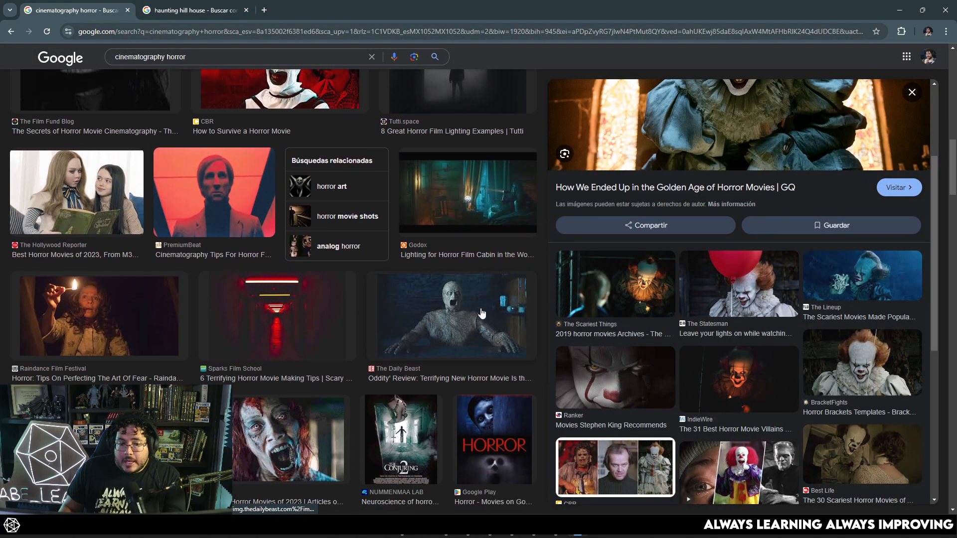
click(482, 313)
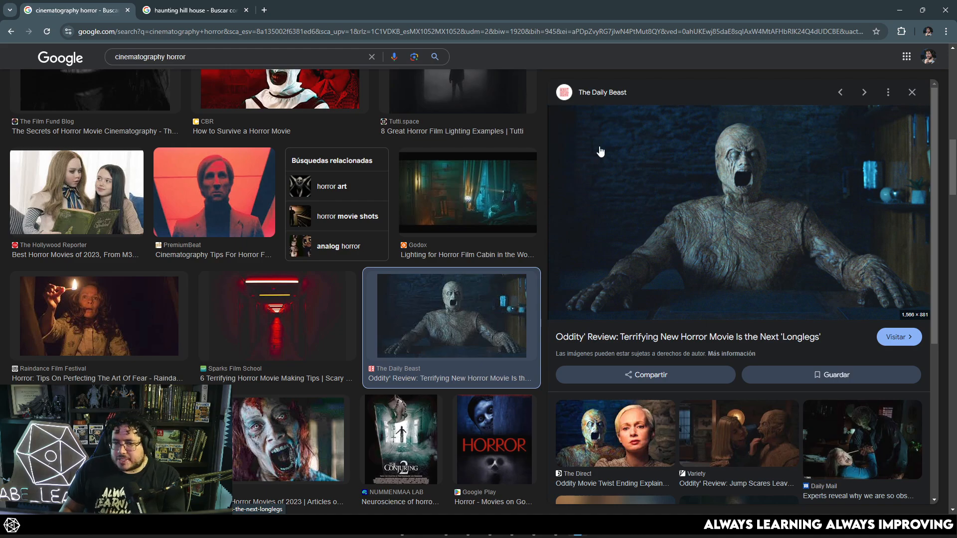
scroll(387, 241, up, 8)
scroll(207, 302, up, 3)
click(304, 259)
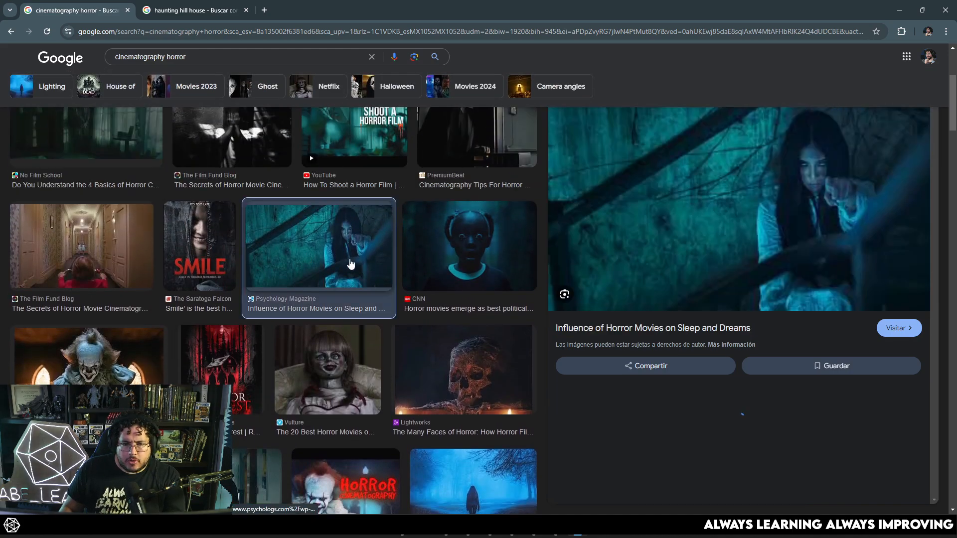
scroll(421, 182, up, 4)
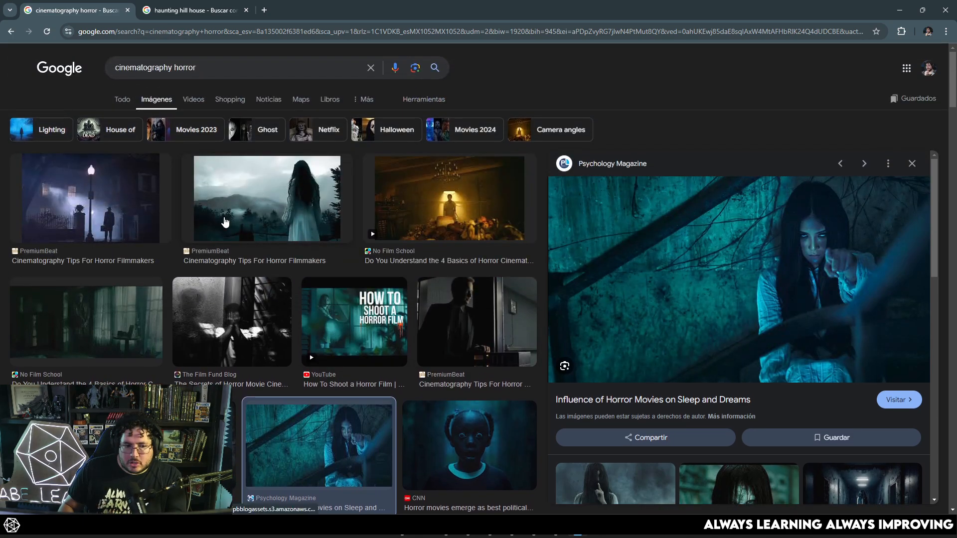
click(145, 304)
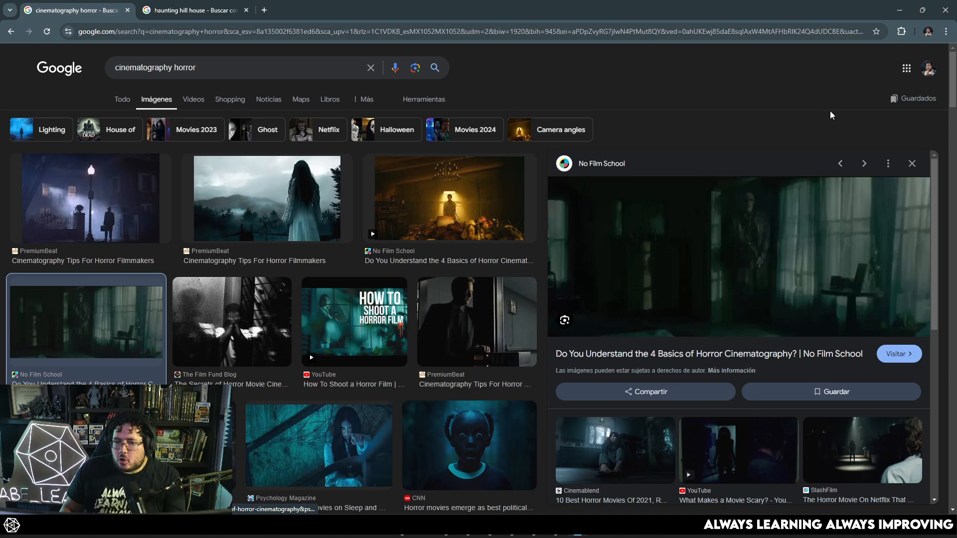
- Switch back to Photoshop, unlock Layer 0 and duplicate it
click(899, 10)
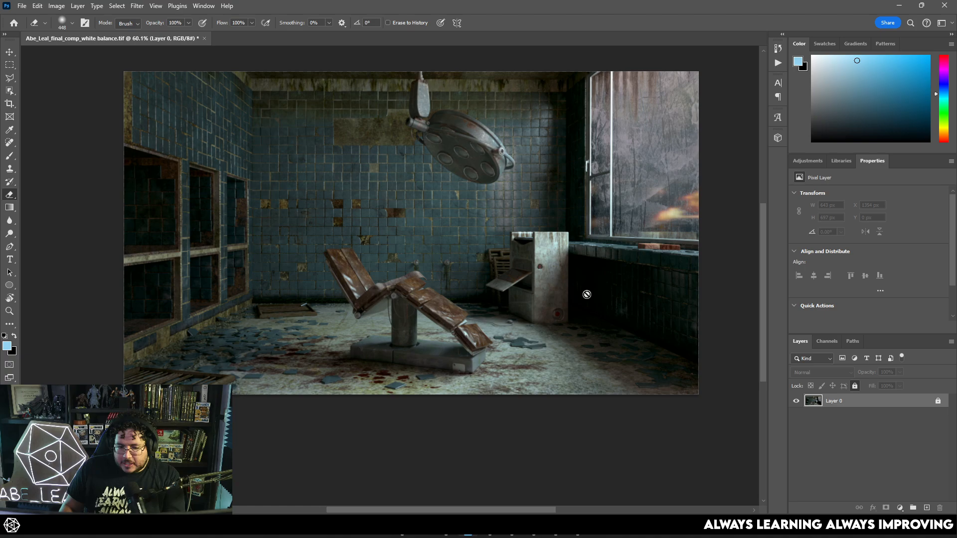
click(518, 176)
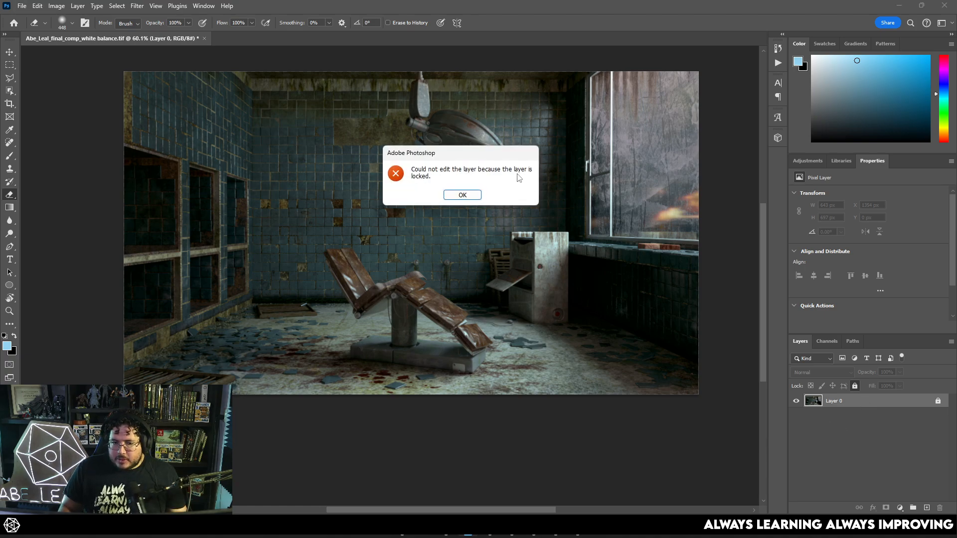
click(463, 197)
click(854, 386)
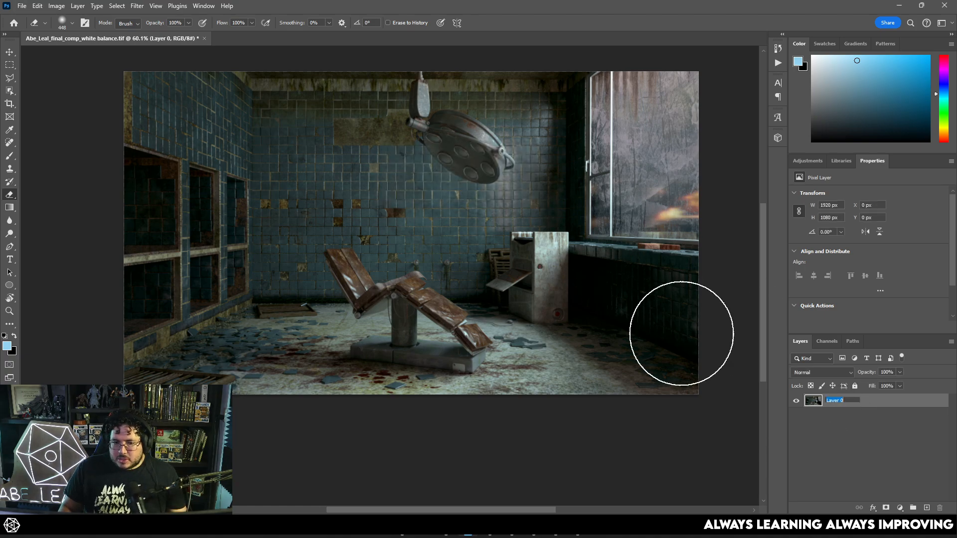
click(850, 425)
click(842, 402)
key(ctrl+j)
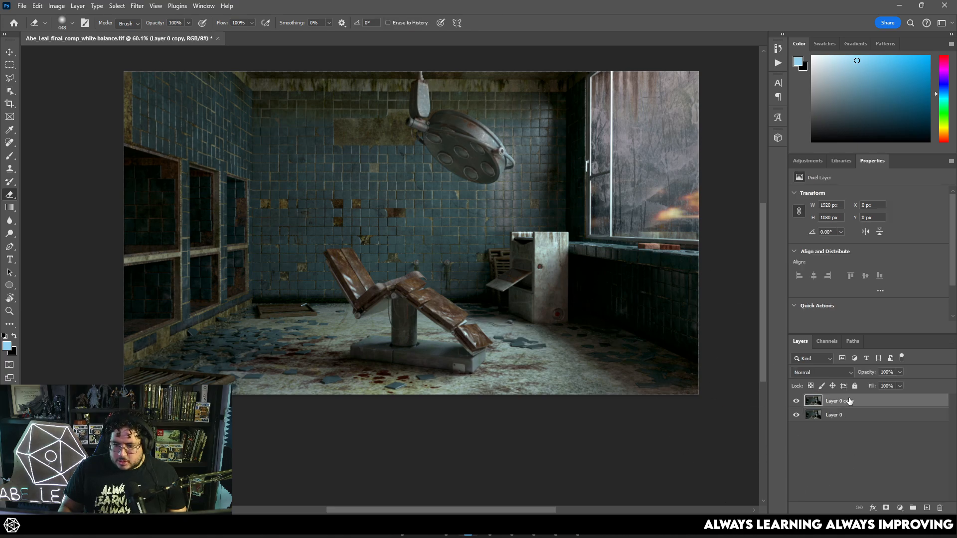
- Lock and hide Layer 0, then make Layer 0 copy the active layer
click(848, 415)
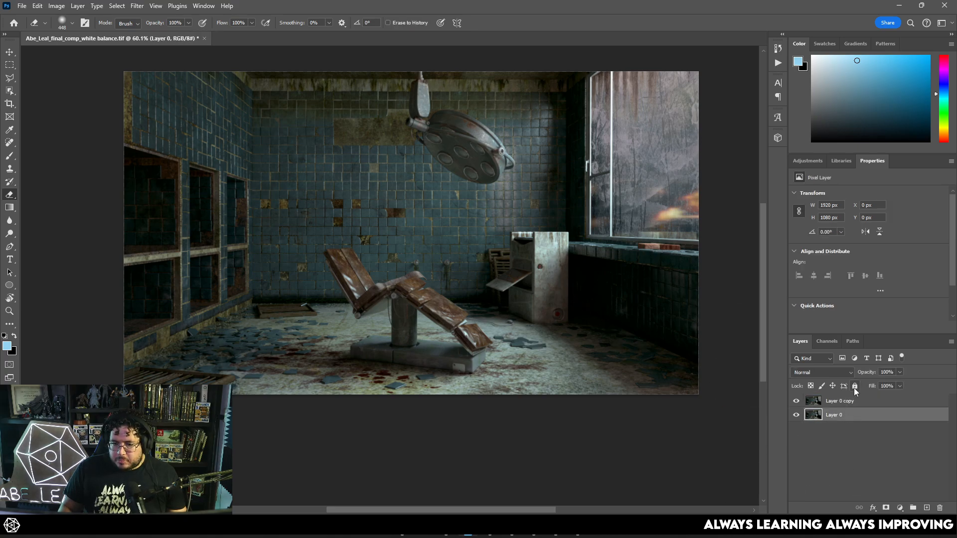
click(854, 387)
click(796, 415)
click(827, 403)
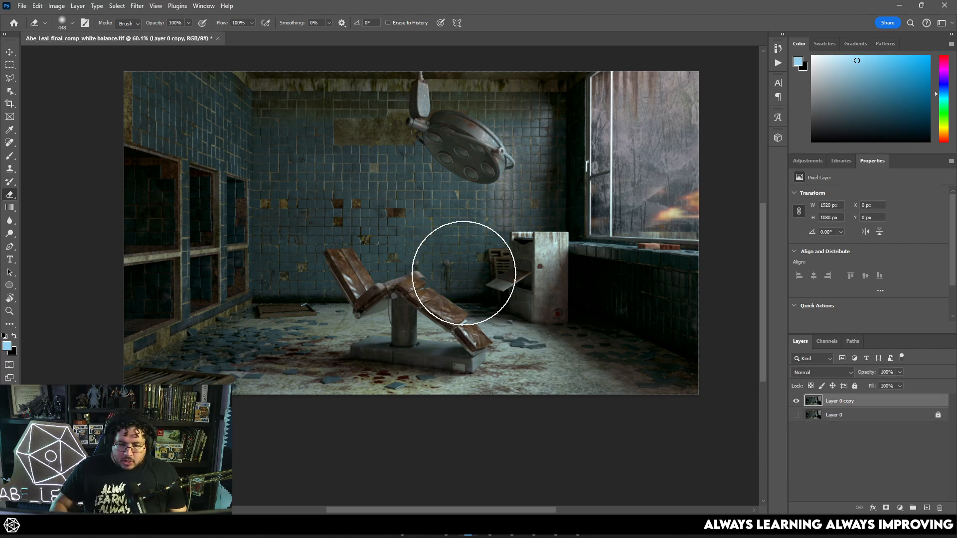
- Activate the Brush tool and reset the foreground and background colors to their defaults
scroll(553, 271, up, 2)
key(b)
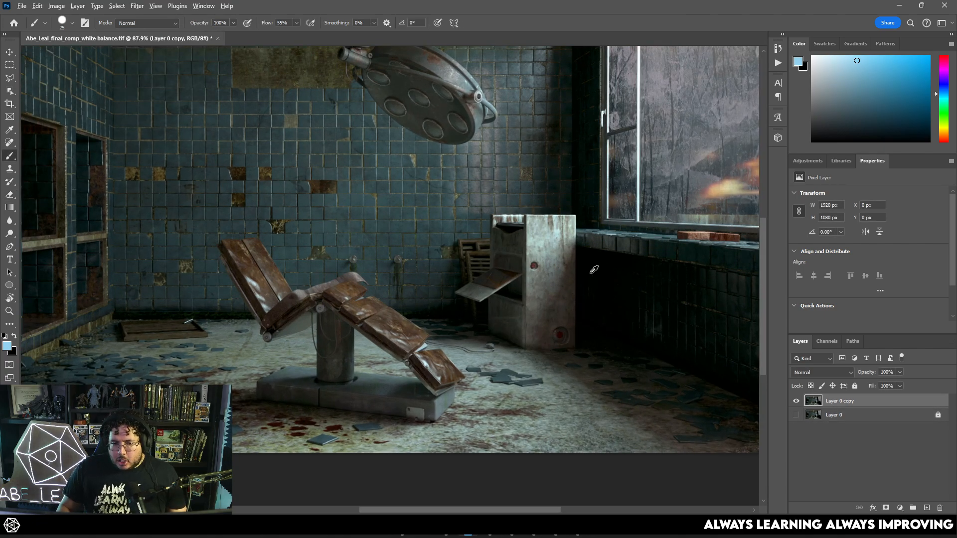
key(d)
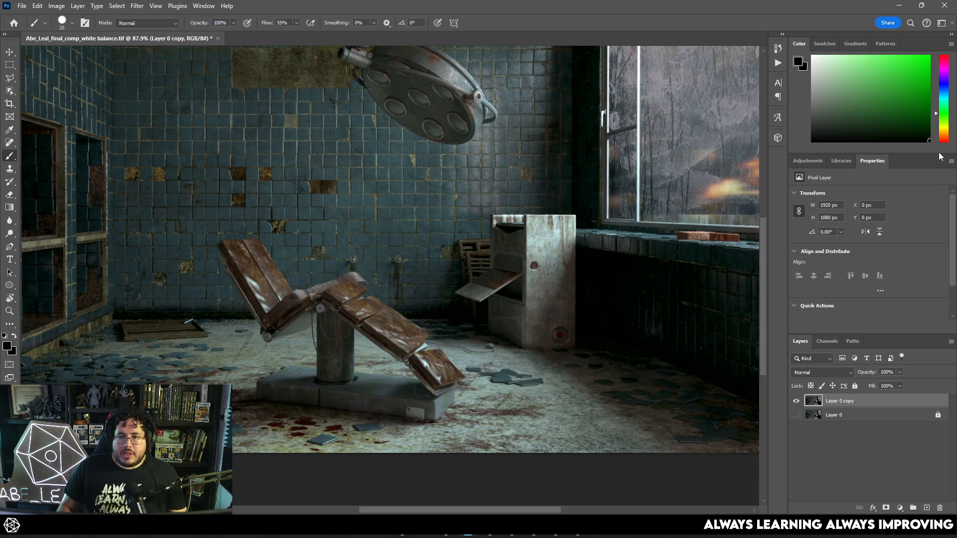
scroll(507, 228, down, 3)
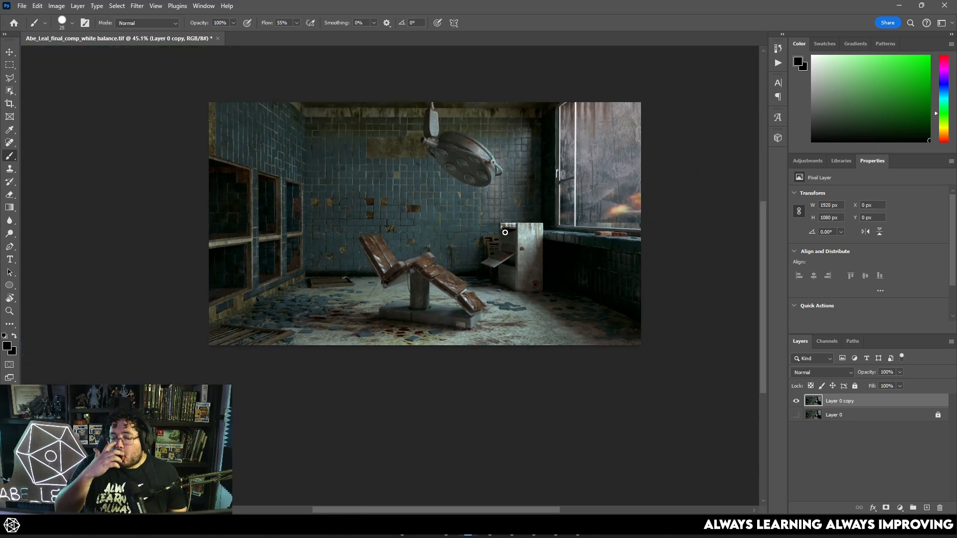
scroll(505, 232, up, 2)
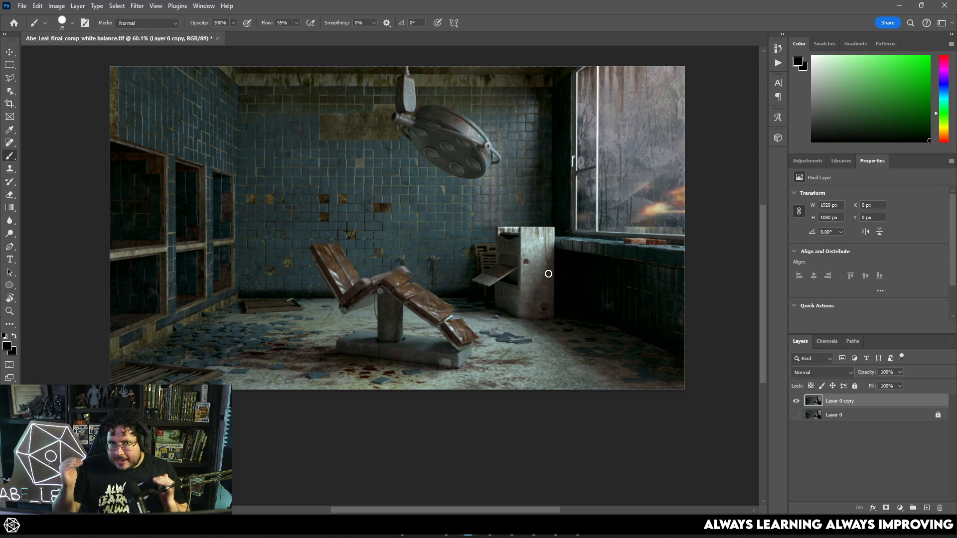
- Switch to the browser, search for "raw photo" in a new tab and show its image results
click(587, 536)
click(265, 10)
text(raw)
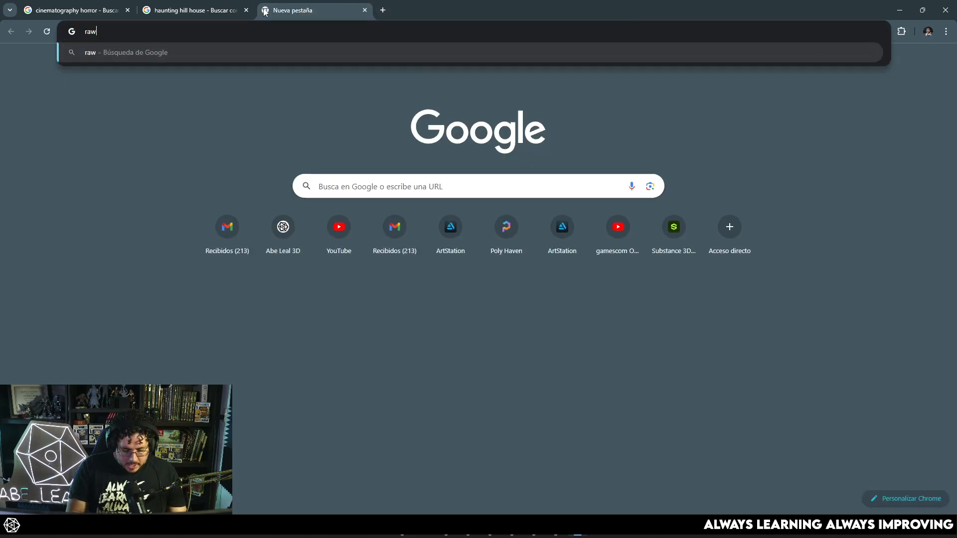
text( photo)
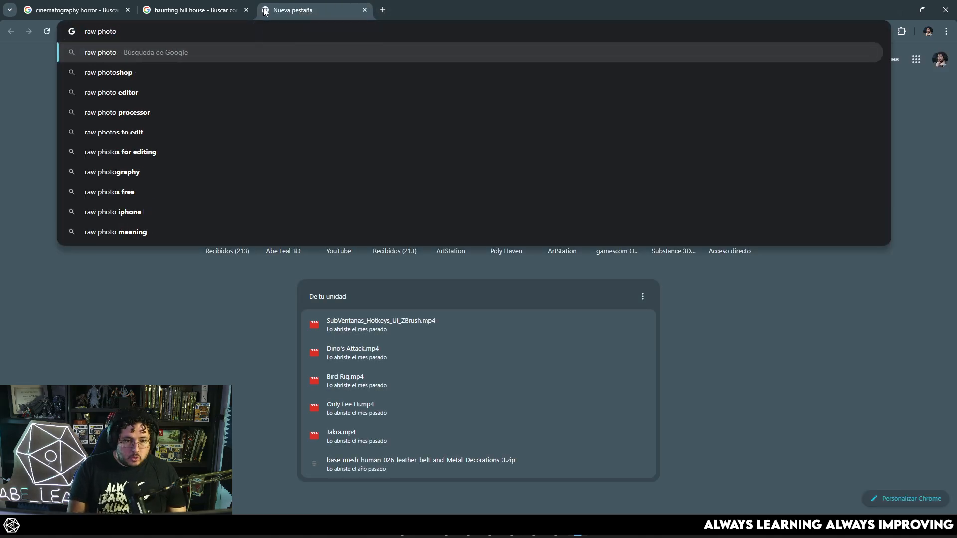
key(Return)
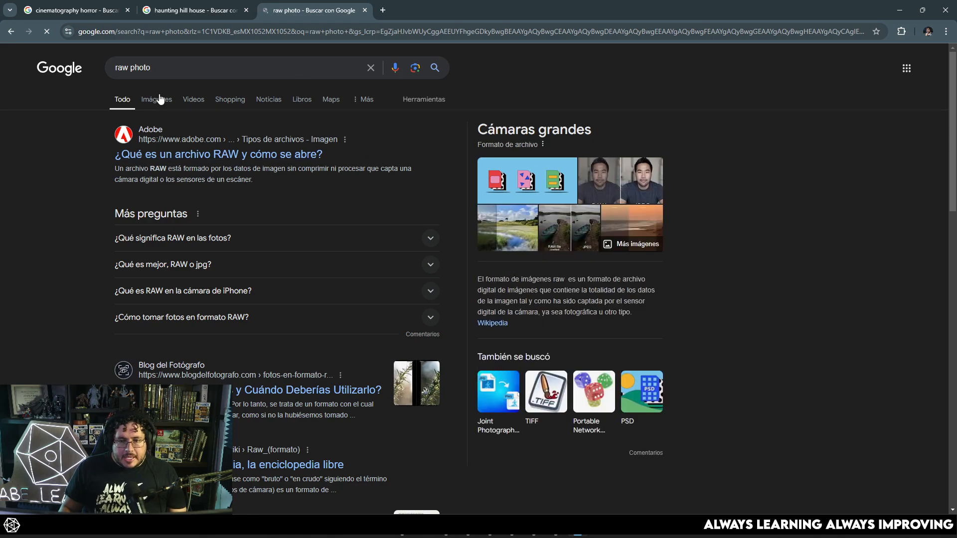
click(158, 98)
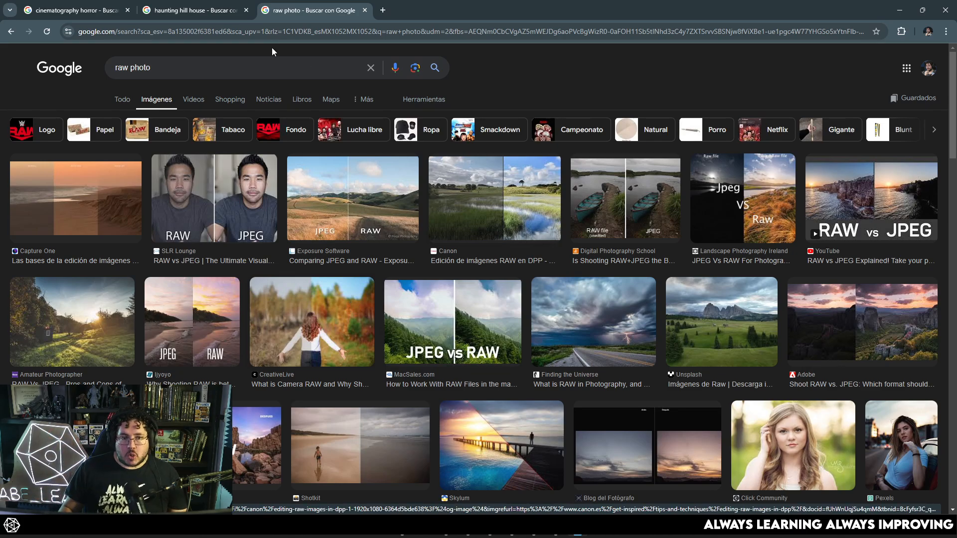
- Switch back to Photoshop, add a Curves adjustment layer above Layer 0 copy and float its properties over the canvas
key(alt+Tab)
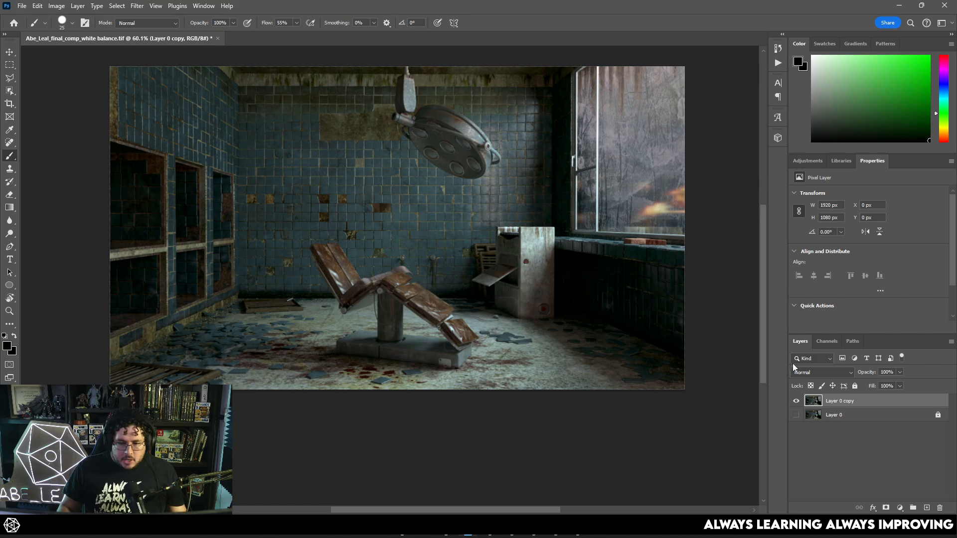
click(899, 507)
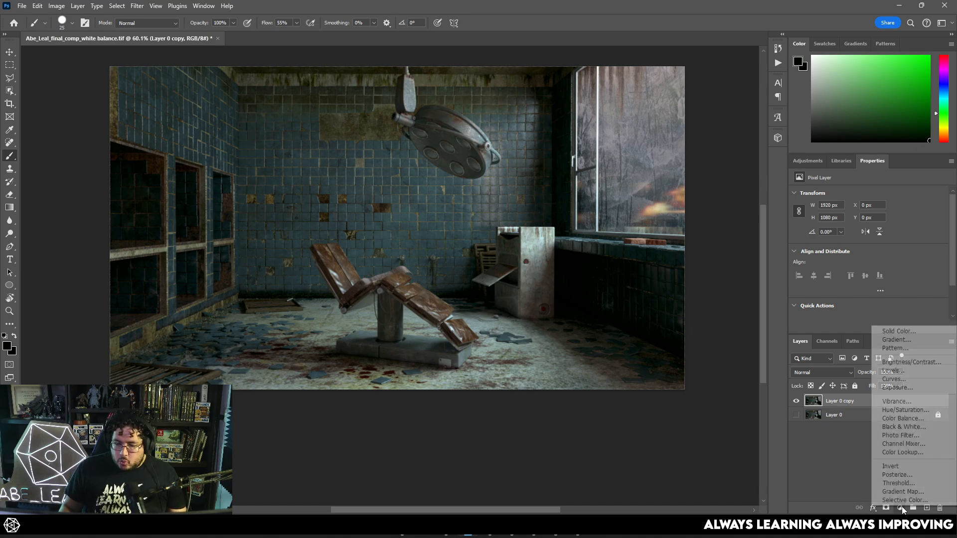
click(897, 381)
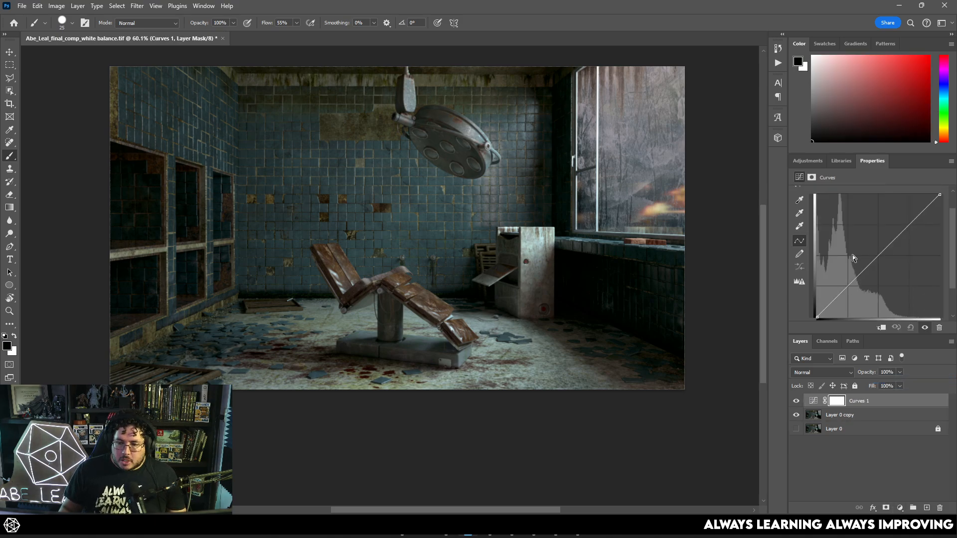
drag(873, 160, 563, 118)
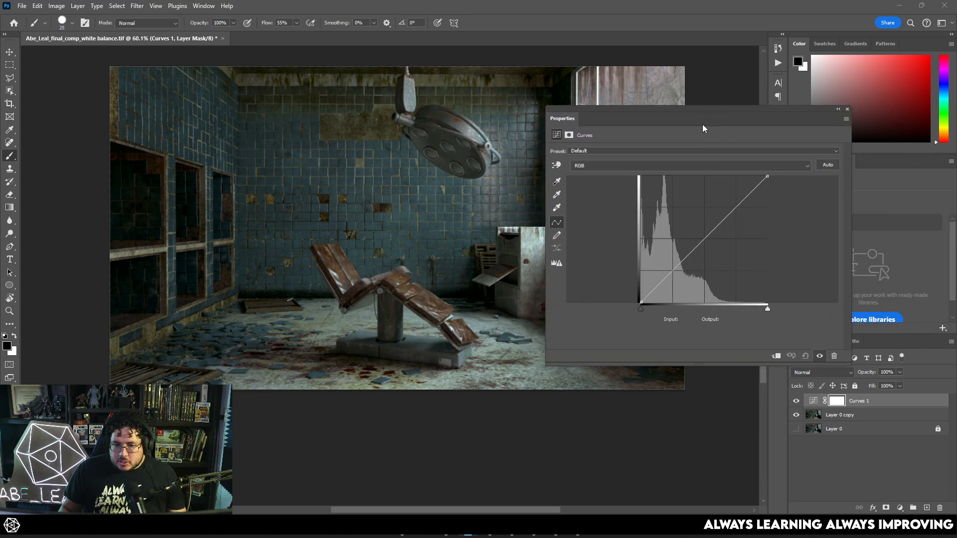
drag(684, 117, 605, 101)
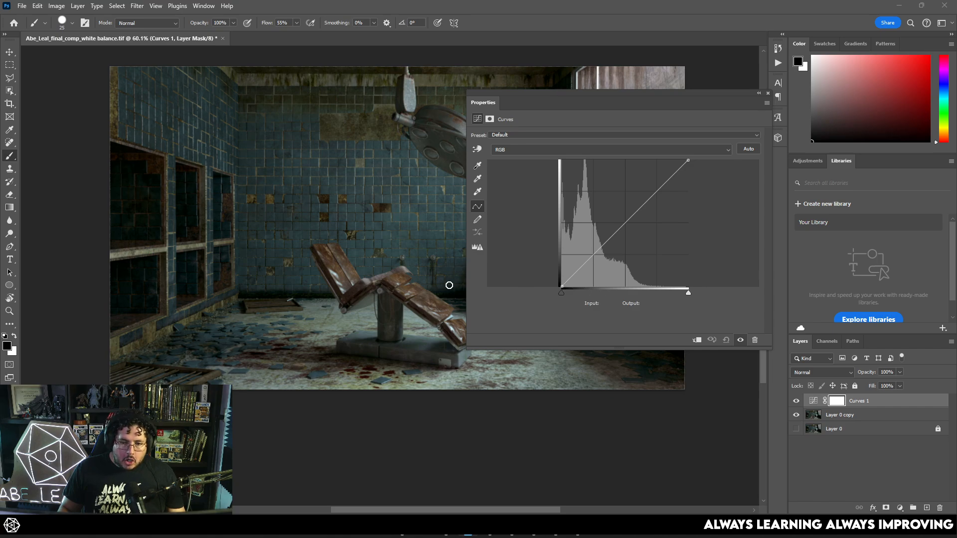
drag(624, 103, 710, 136)
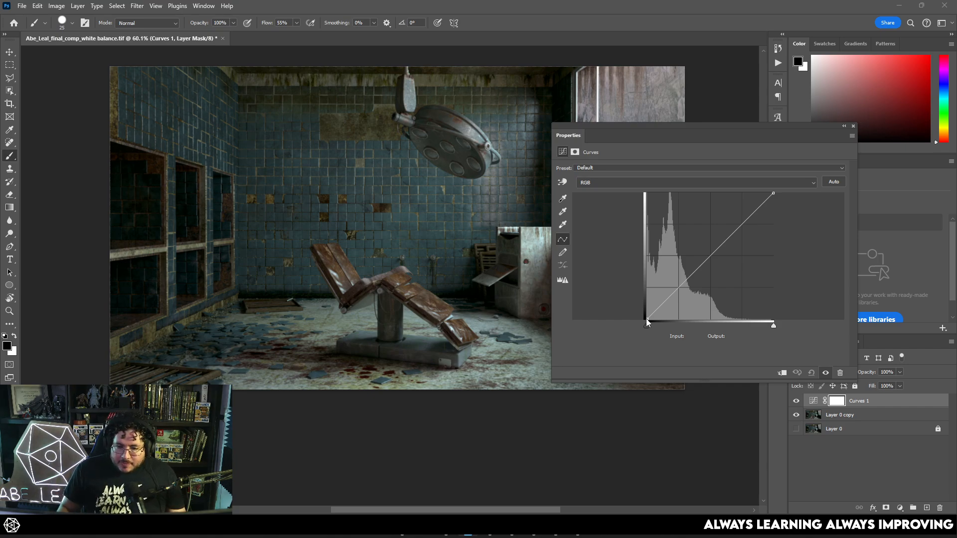
- Raise the black point of the RGB curve to output 9 and move the curve settings aside to check the image
drag(645, 319, 651, 306)
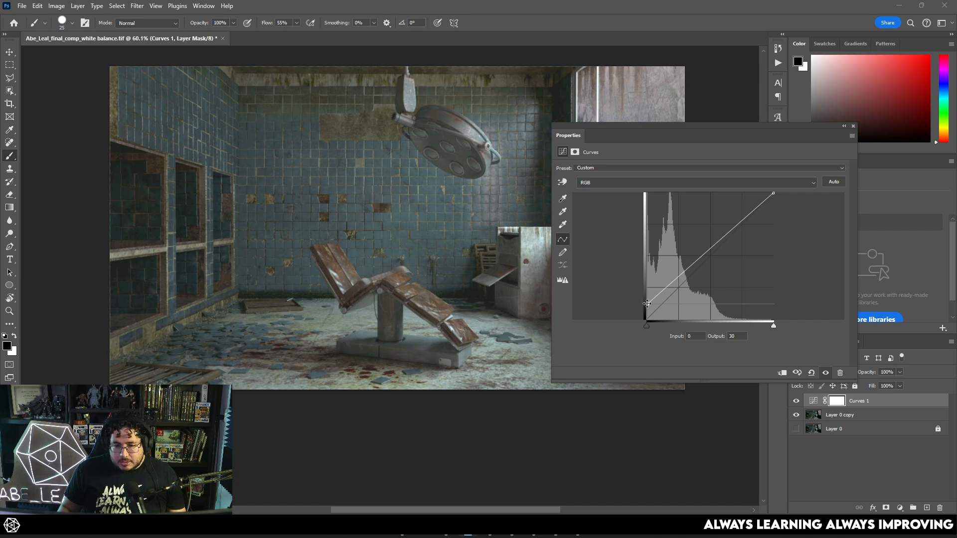
drag(646, 304, 639, 314)
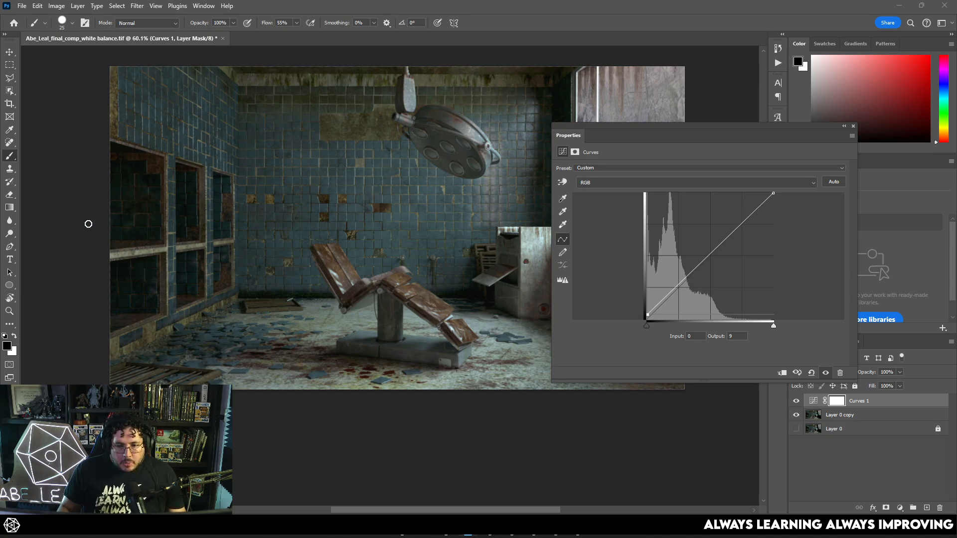
drag(597, 136, 128, 140)
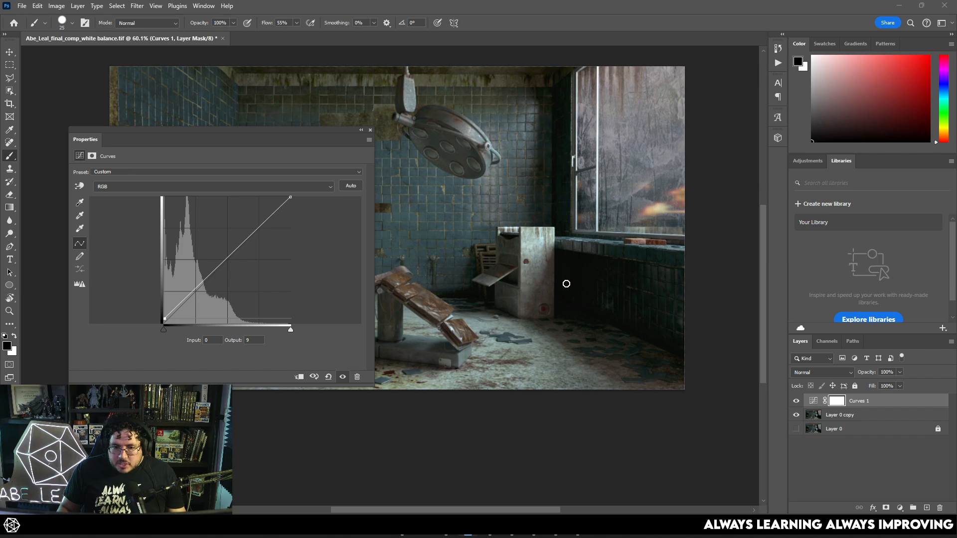
drag(243, 141, 658, 123)
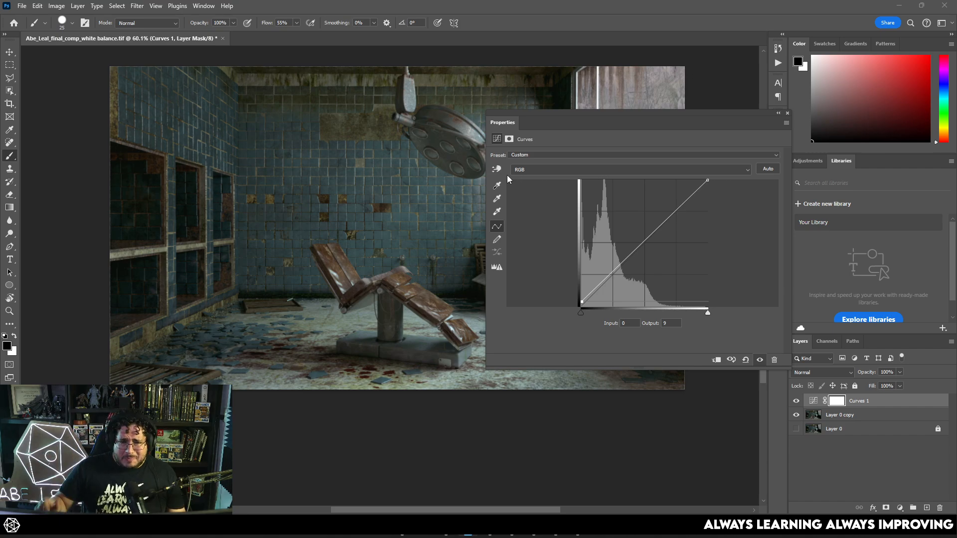
drag(585, 132, 658, 135)
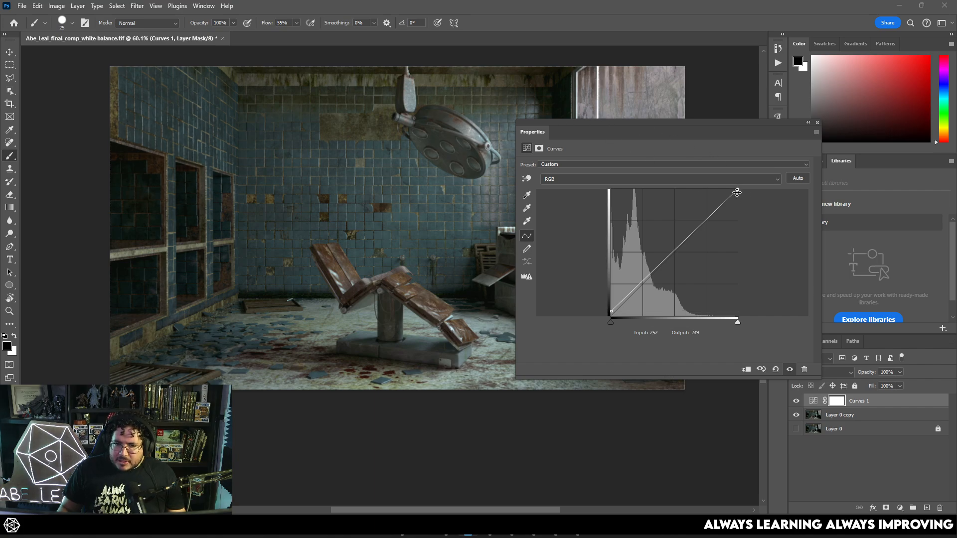
- Lower the RGB curve's white point to output 239 and add control points in the midtones, shadows and highlights
drag(736, 192, 739, 199)
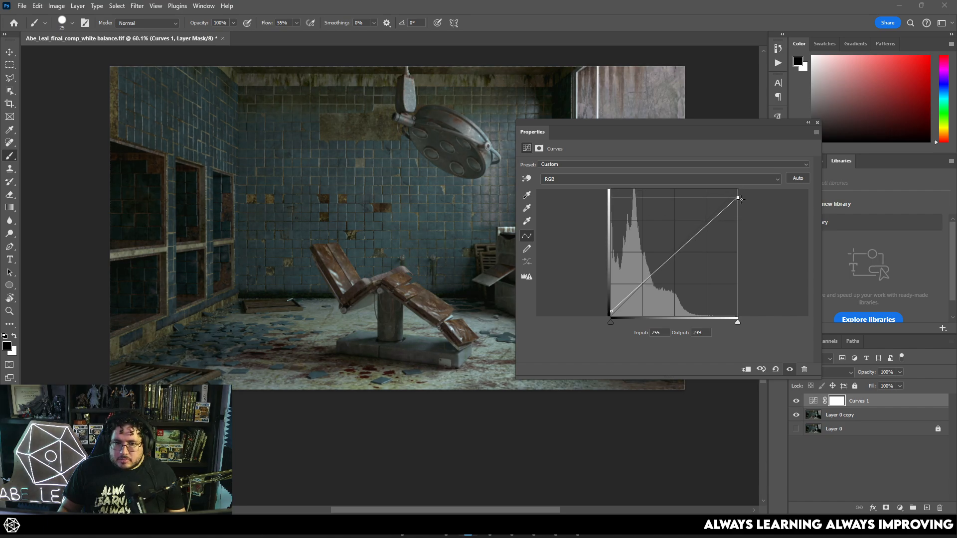
click(674, 254)
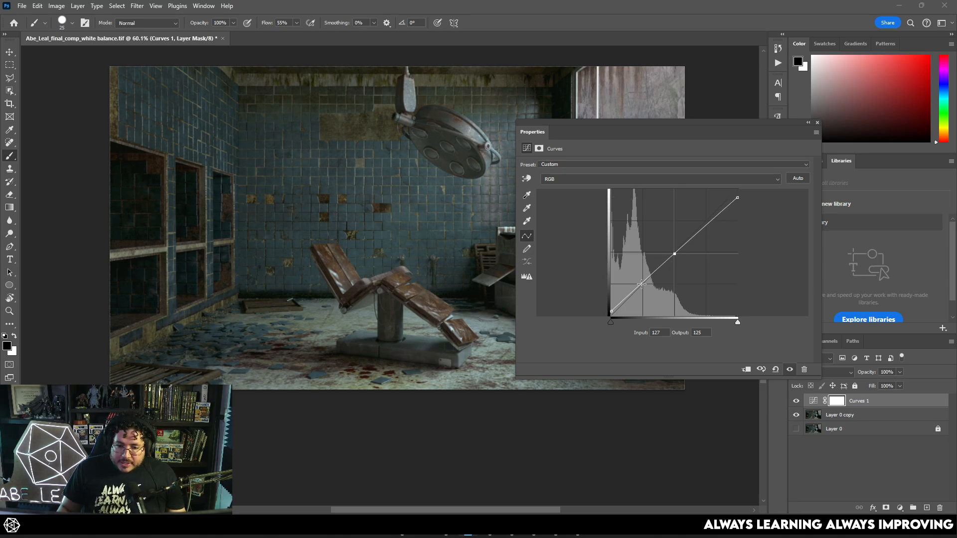
click(641, 284)
click(707, 221)
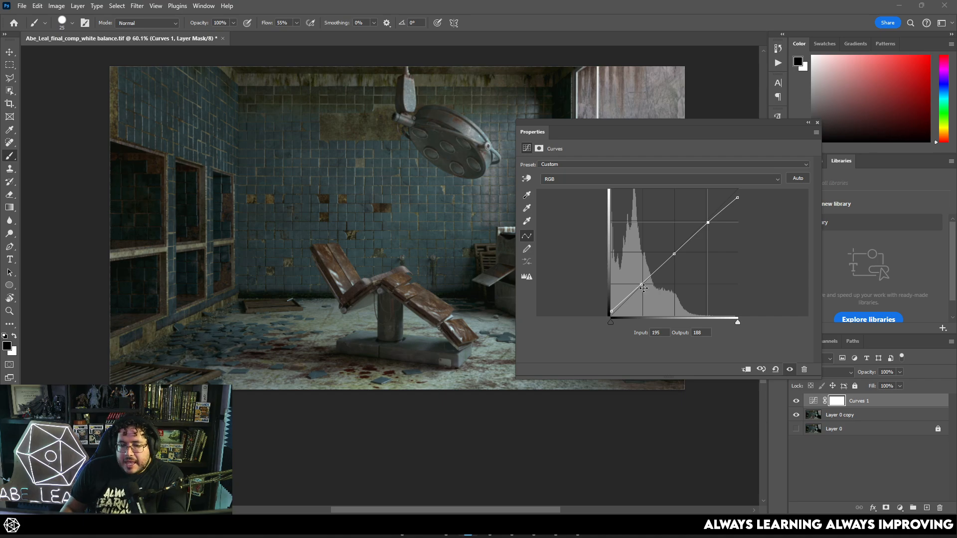
- Shape the RGB curve into a soft S, with shadows at input 64, output 59 and highlights at input 193, output 195
drag(642, 286, 643, 286)
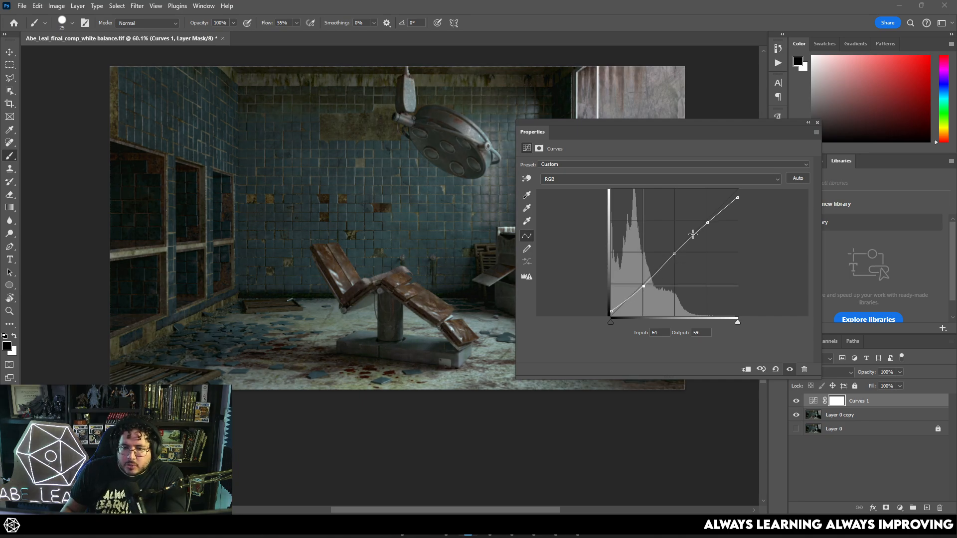
click(706, 222)
mouse_move(706, 222)
mouse_down()
mouse_move(711, 215)
mouse_move(721, 239)
mouse_move(706, 218)
mouse_up()
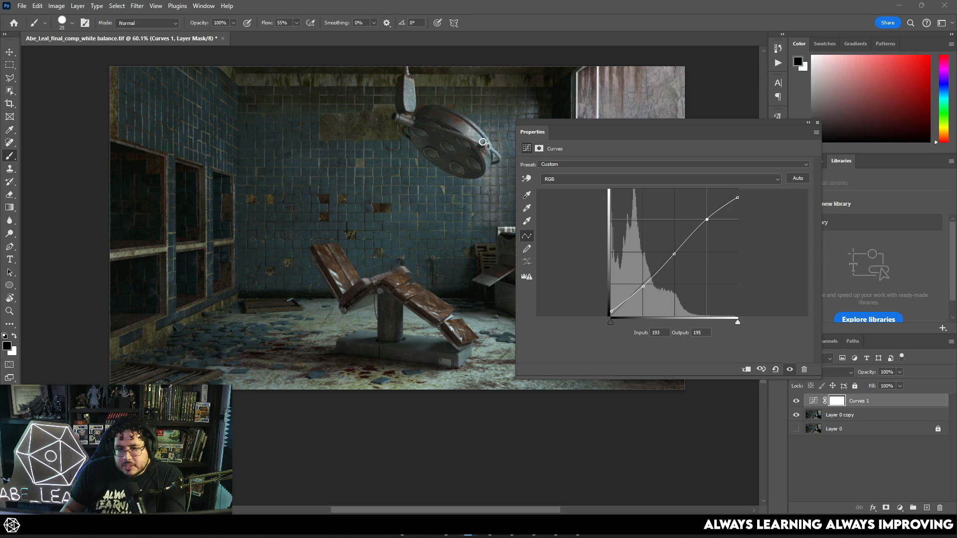
- Refine the RGB curve by moving the highlight point to input 203, output 192 and the midtone point to input 135, output 125
scroll(479, 123, up, 3)
scroll(480, 123, up, 4)
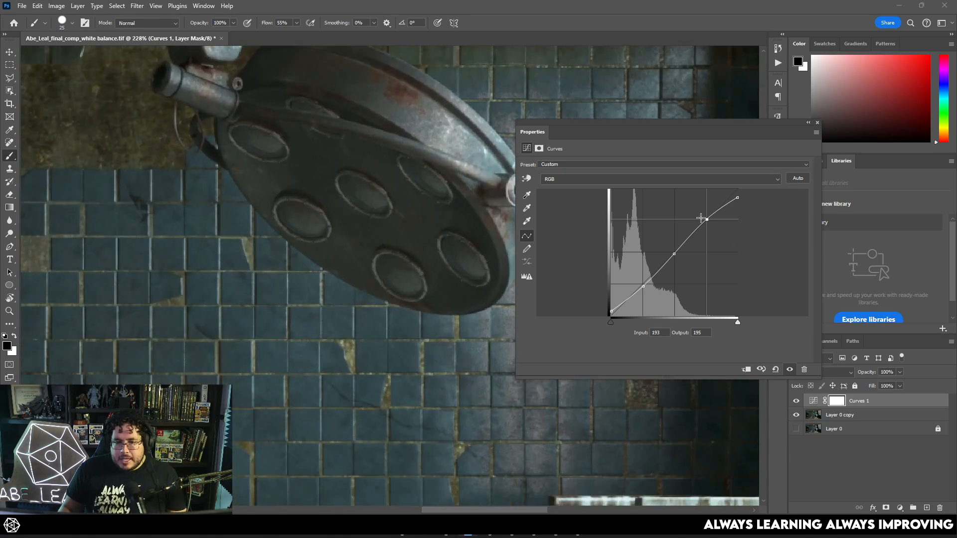
drag(707, 219, 710, 219)
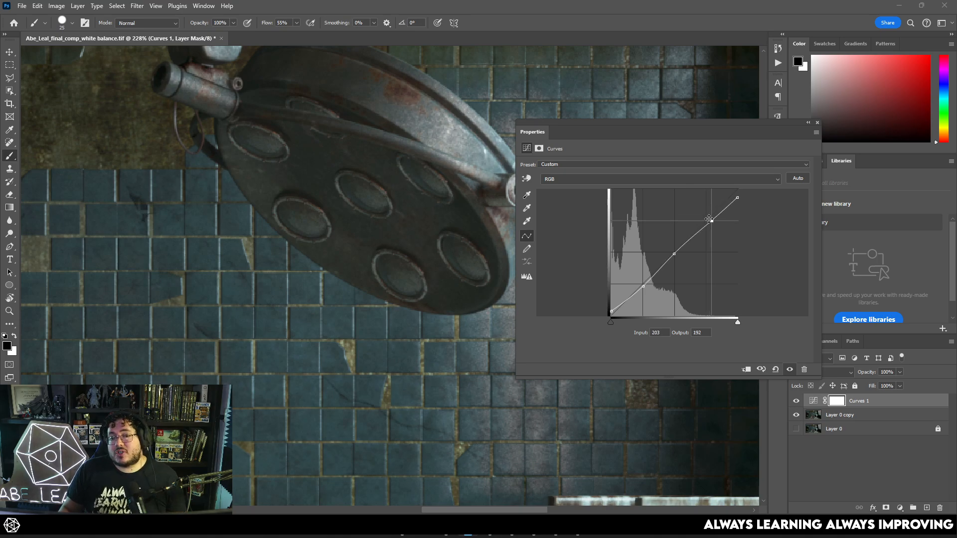
scroll(444, 222, down, 4)
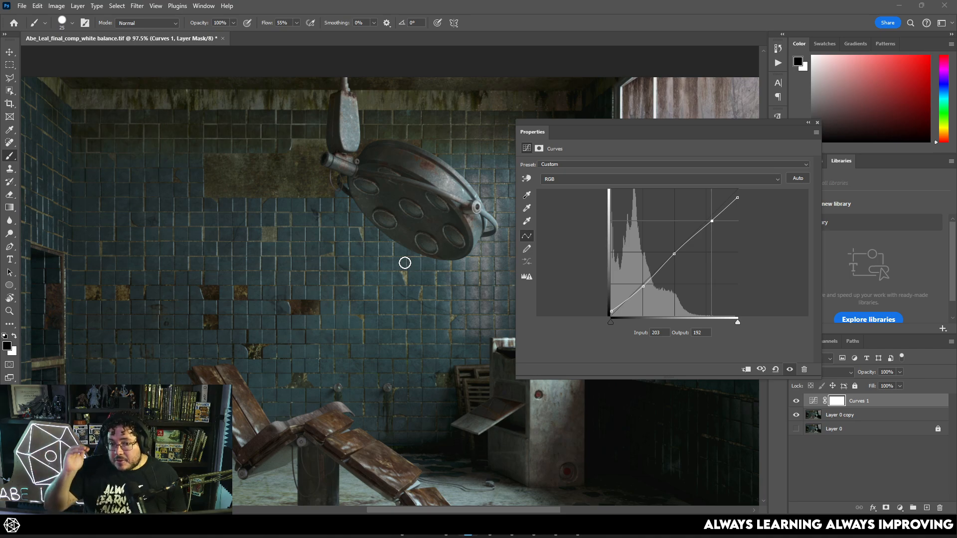
drag(674, 254, 678, 254)
scroll(375, 271, down, 5)
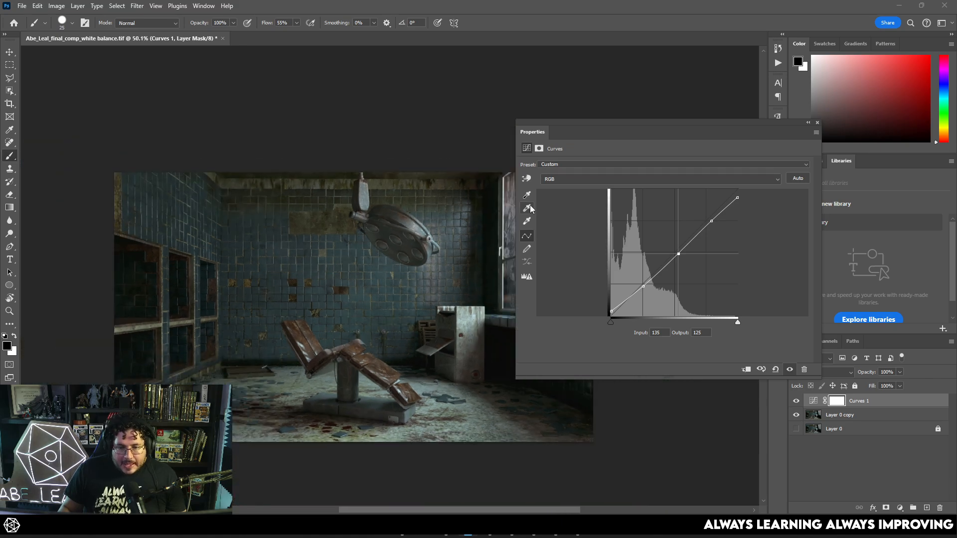
- Add midtone, shadow and highlight points to the Blue channel curve, lifting the shadow point to input 53, output 64
click(553, 181)
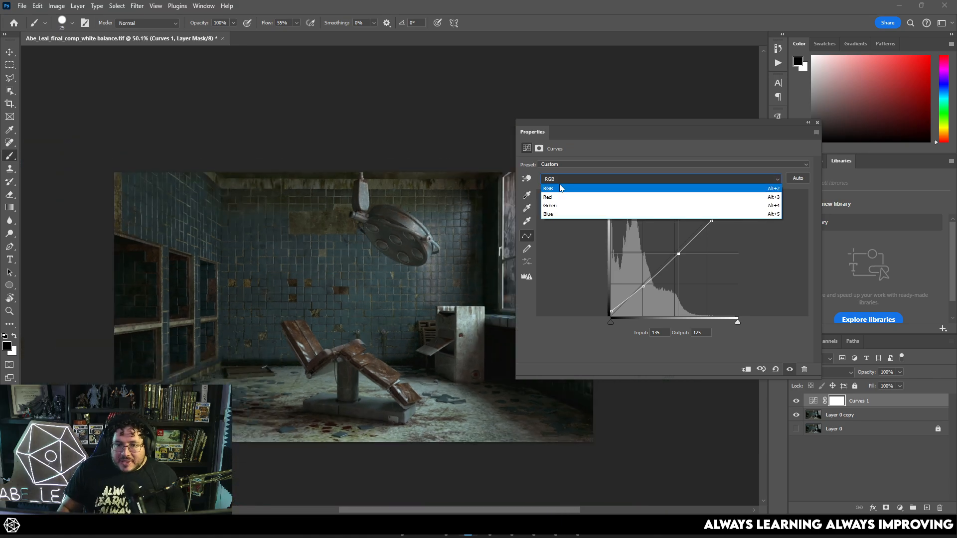
click(554, 213)
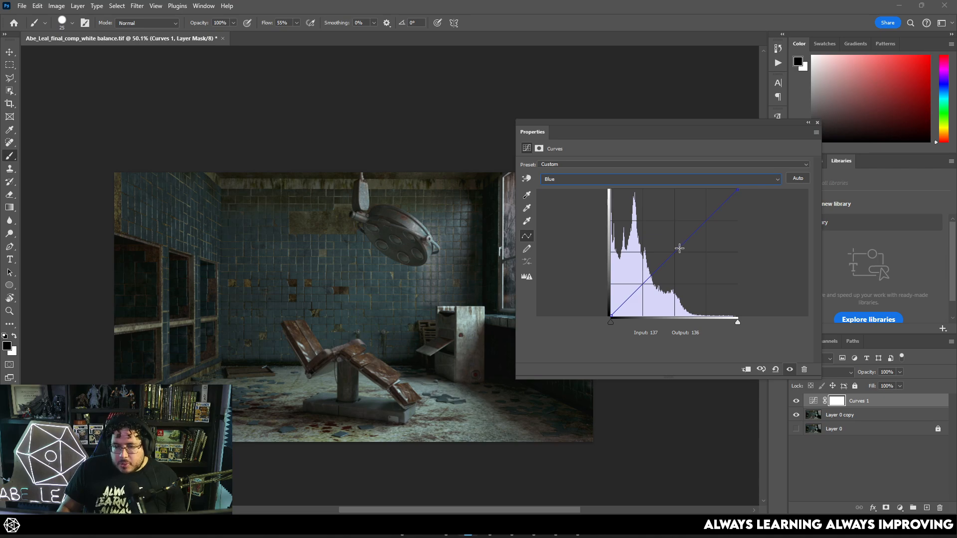
drag(678, 249, 674, 247)
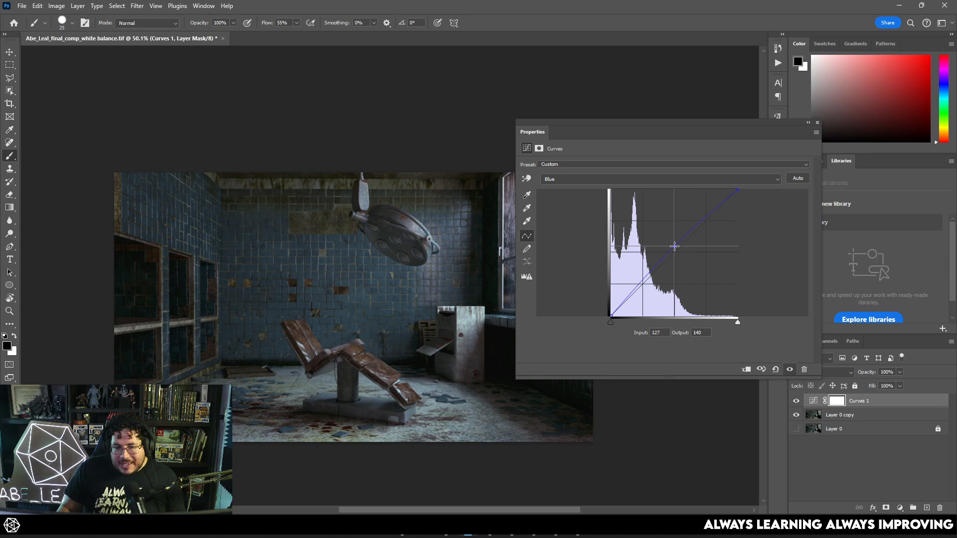
drag(637, 282, 633, 281)
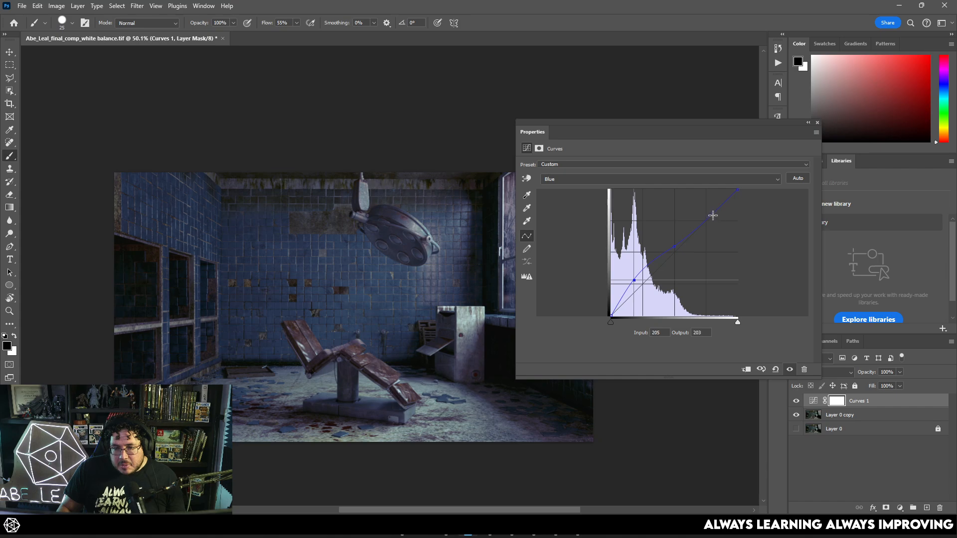
drag(716, 220, 716, 219)
drag(671, 247, 678, 250)
drag(632, 280, 637, 283)
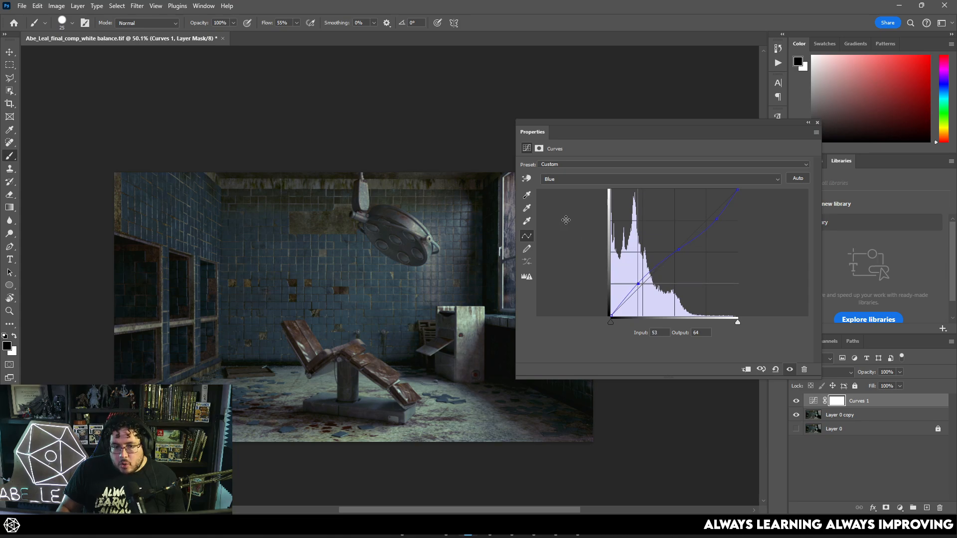
- Shape the Green channel curve with shadows at input 55, output 60, a lowered midtone point, and highlights at input 208, output 194
click(582, 182)
click(561, 206)
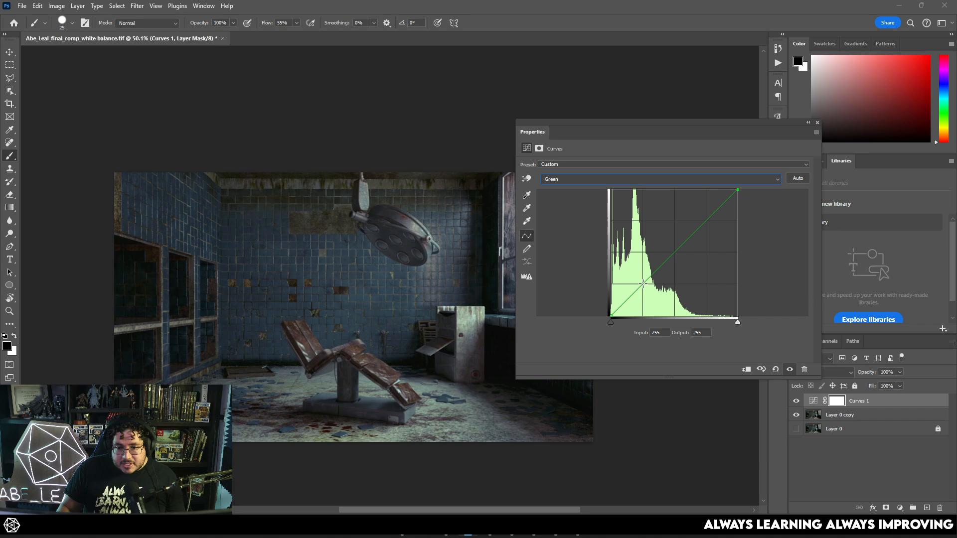
click(639, 285)
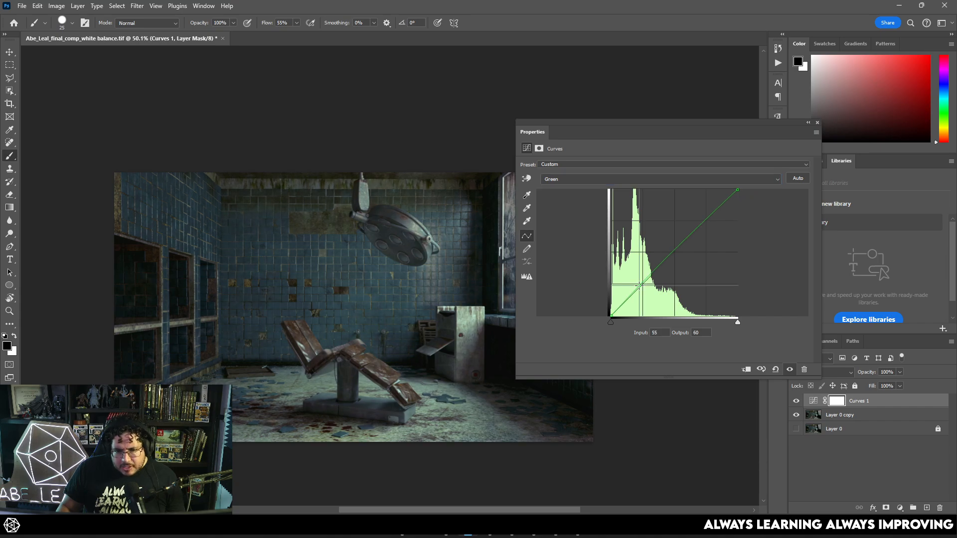
click(666, 260)
drag(712, 217, 714, 220)
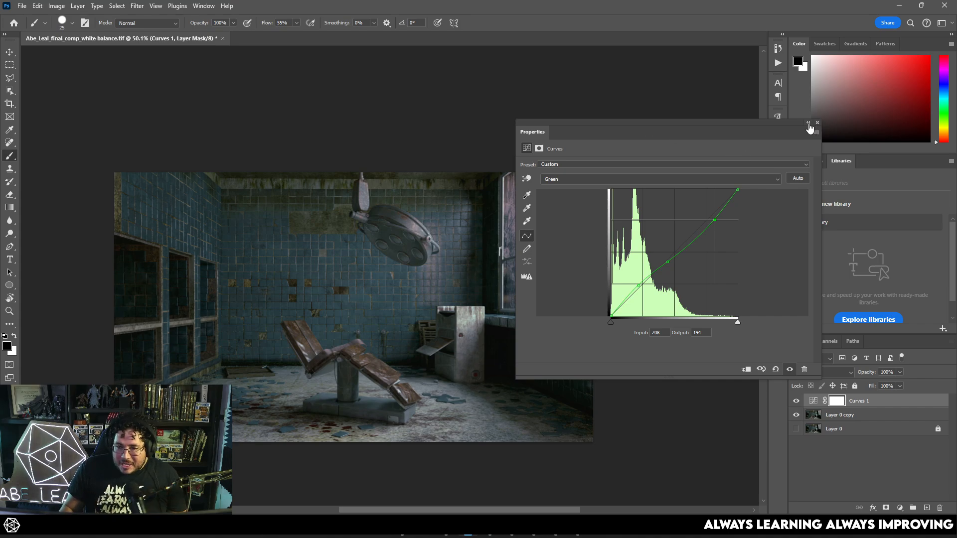
- Add Red channel curve points with slightly lowered shadows, midtones at input 117, output 122, and highlights at input 201, output 202
click(606, 180)
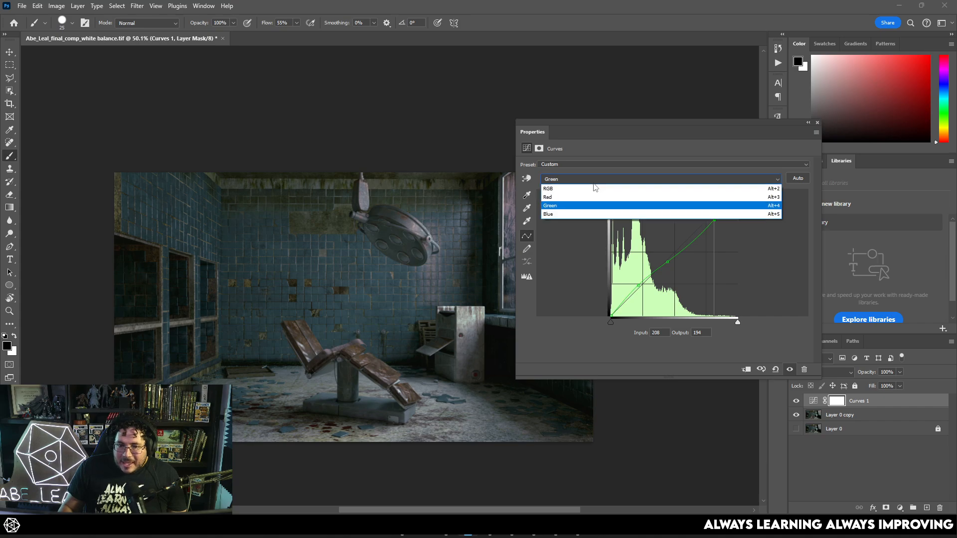
click(562, 197)
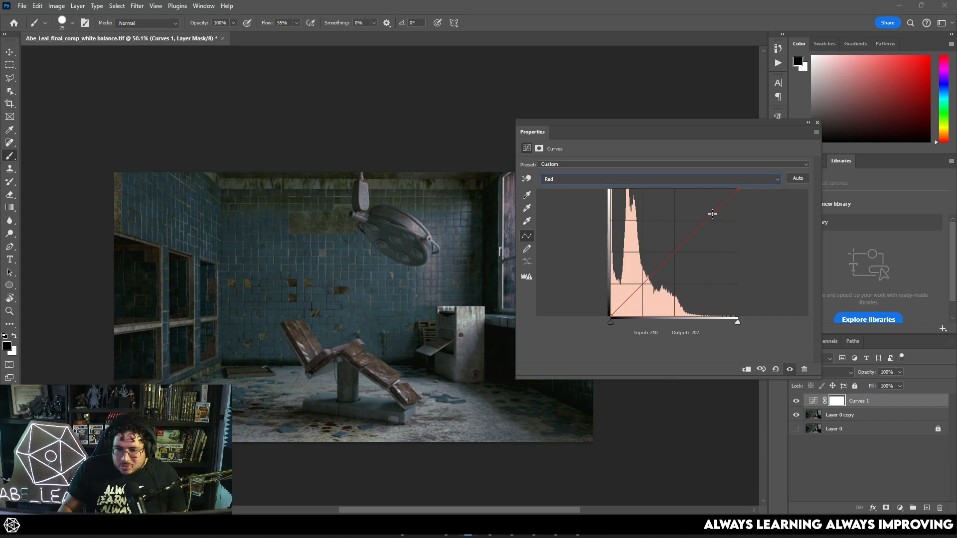
drag(635, 290, 638, 292)
click(669, 256)
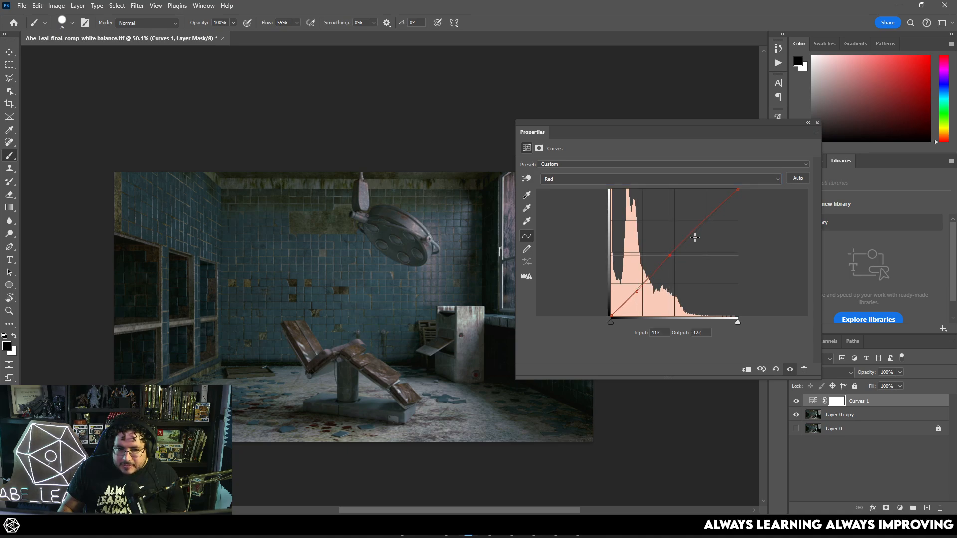
click(711, 216)
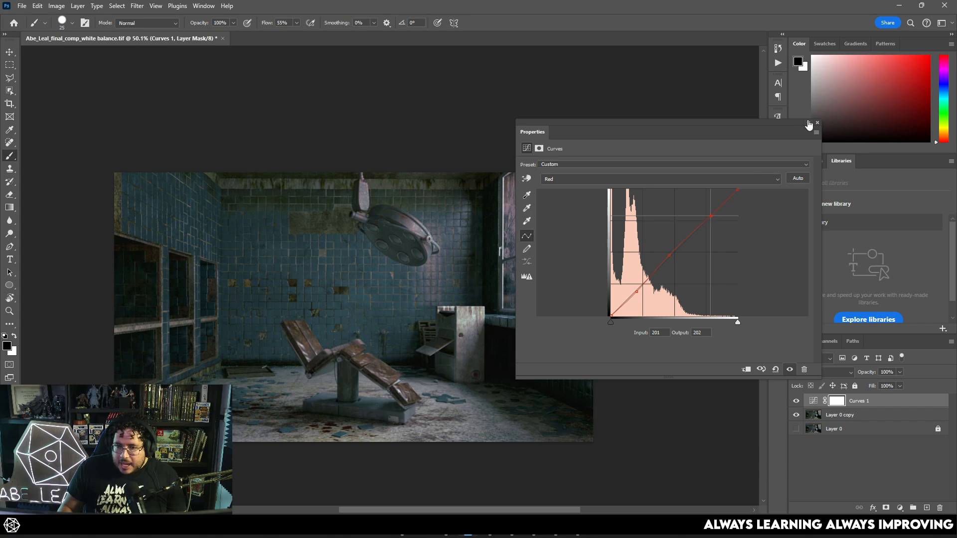
- Reopen the Curves 1 properties and dock them in the same group as Adjustments and Libraries
click(817, 122)
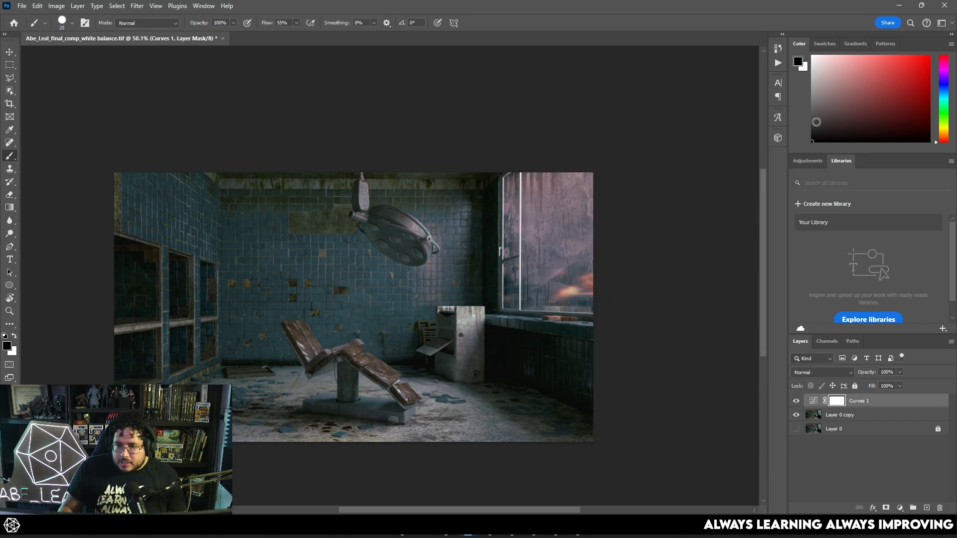
double_click(813, 400)
drag(536, 136, 814, 166)
drag(828, 195, 835, 160)
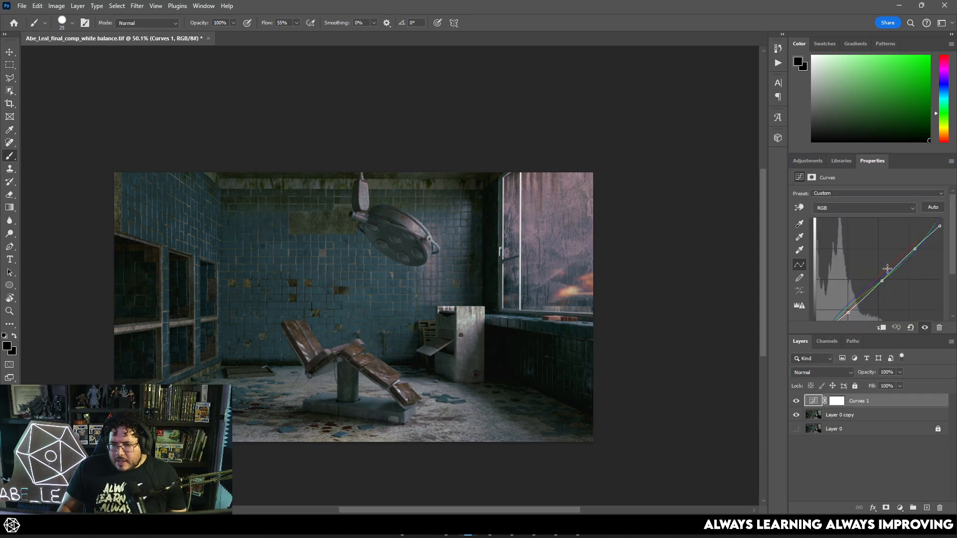
scroll(887, 269, down, 2)
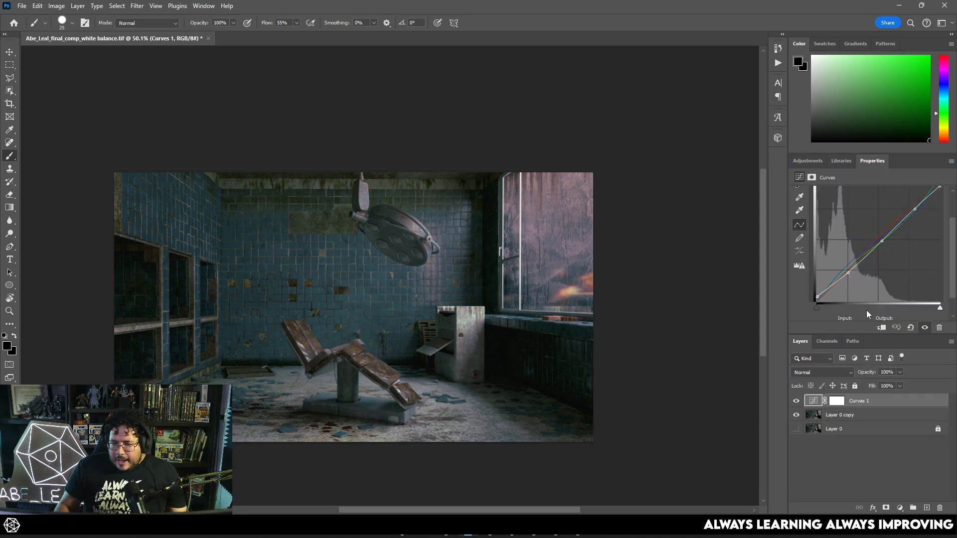
- Clip Curves 1 to Layer 0 copy, make Layer 0 visible, and compare the graded copy with the original
alt+click(846, 410)
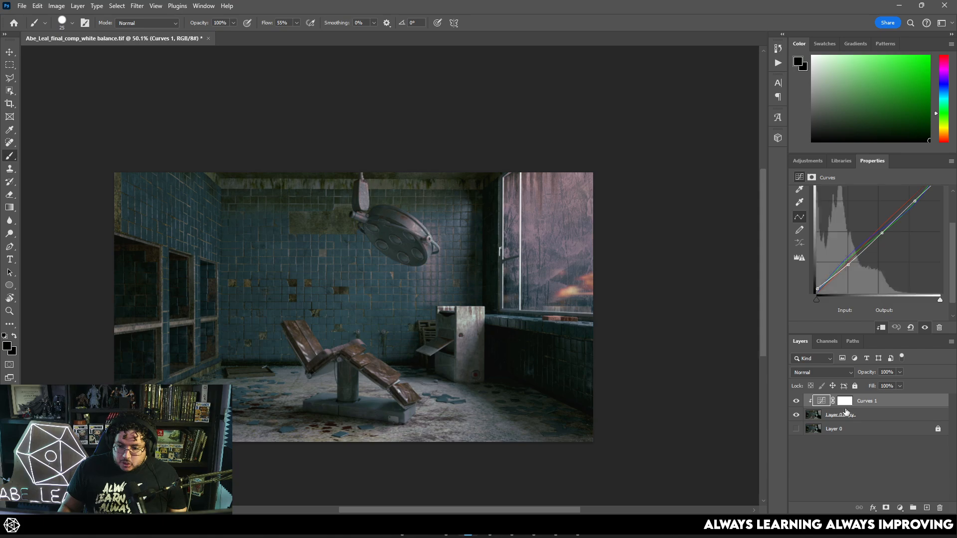
click(796, 414)
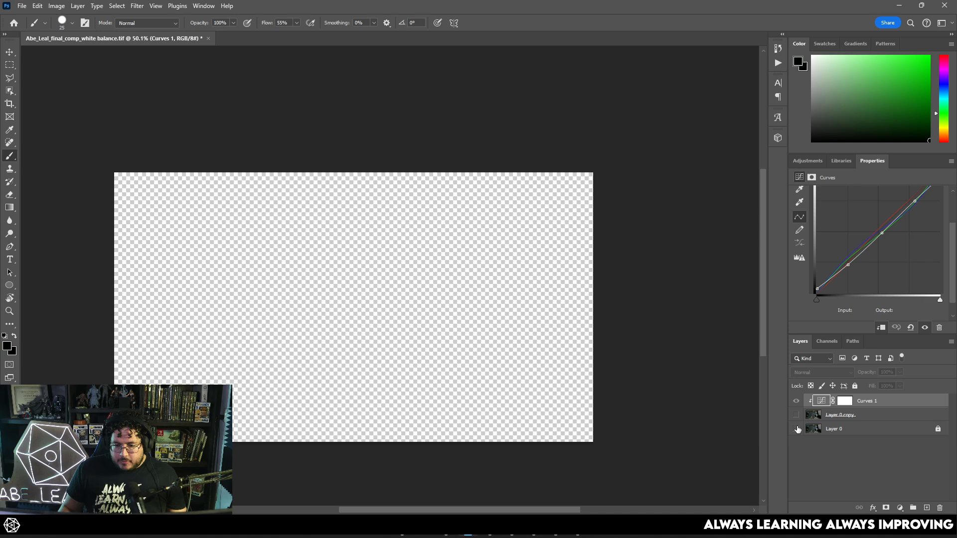
click(796, 428)
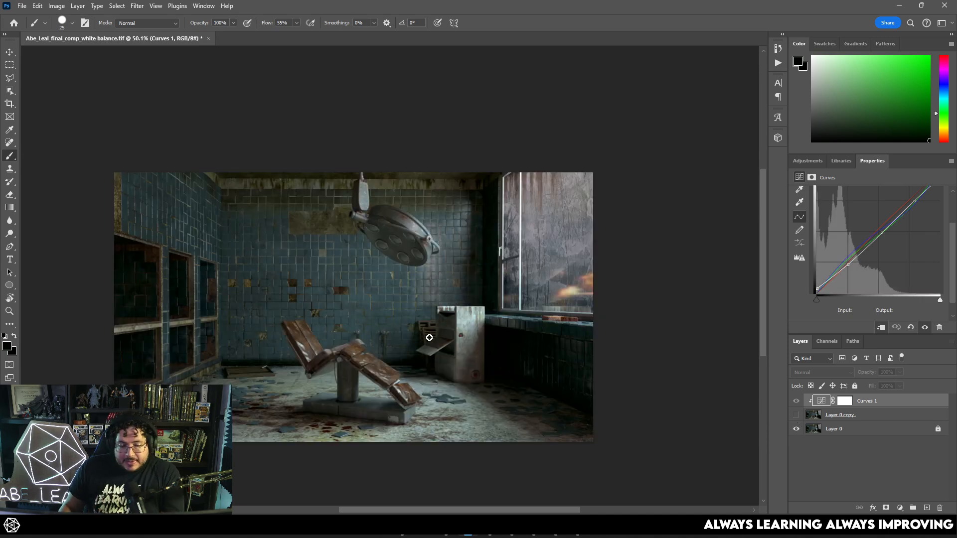
key(ctrl+plus)
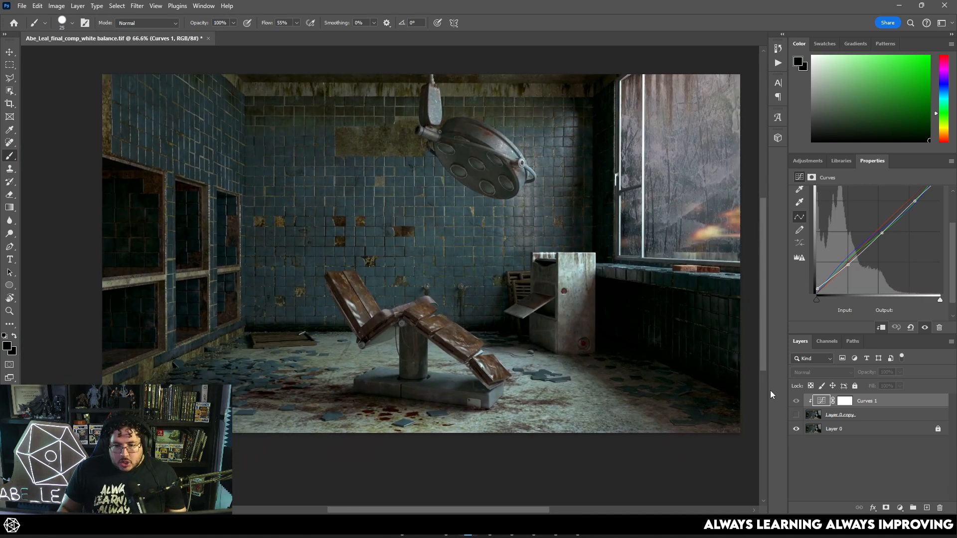
click(795, 415)
click(795, 415)
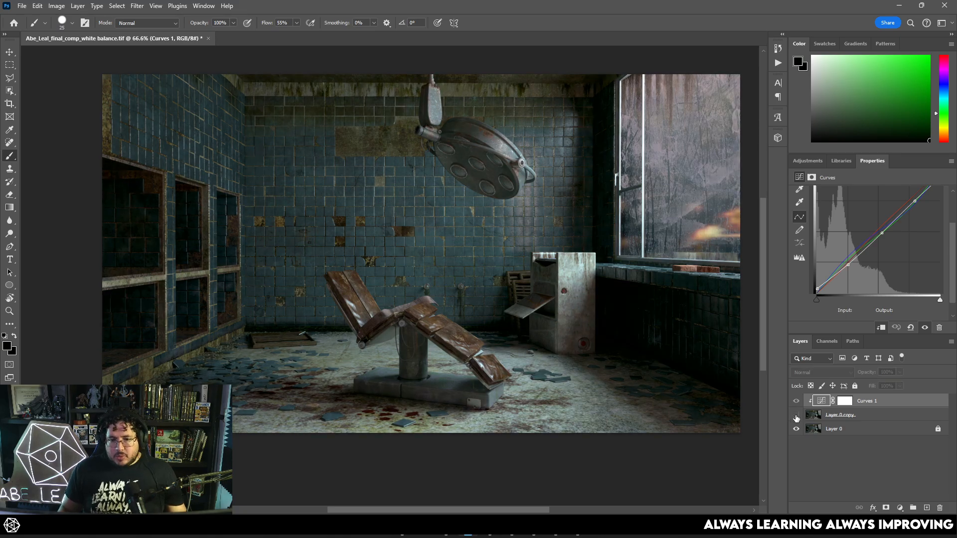
click(796, 414)
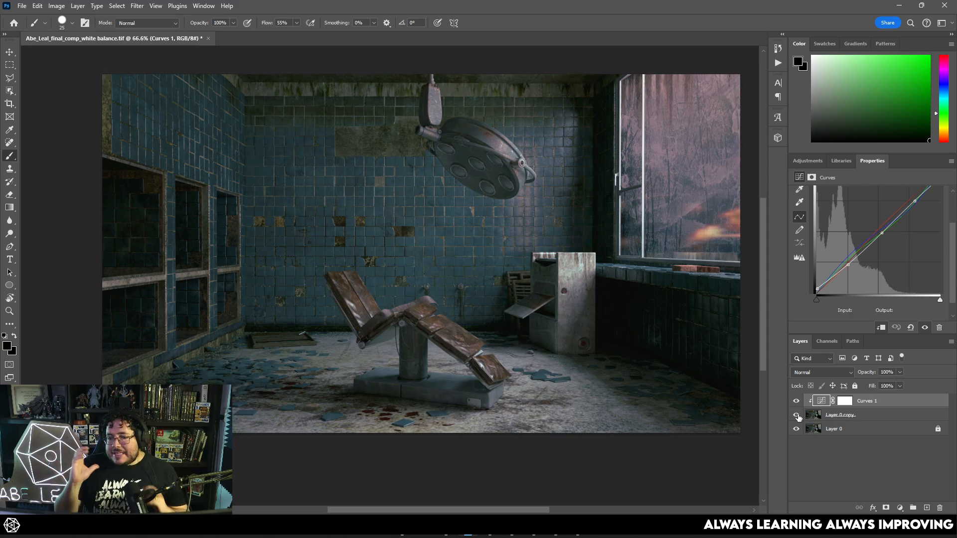
scroll(471, 338, down, 1)
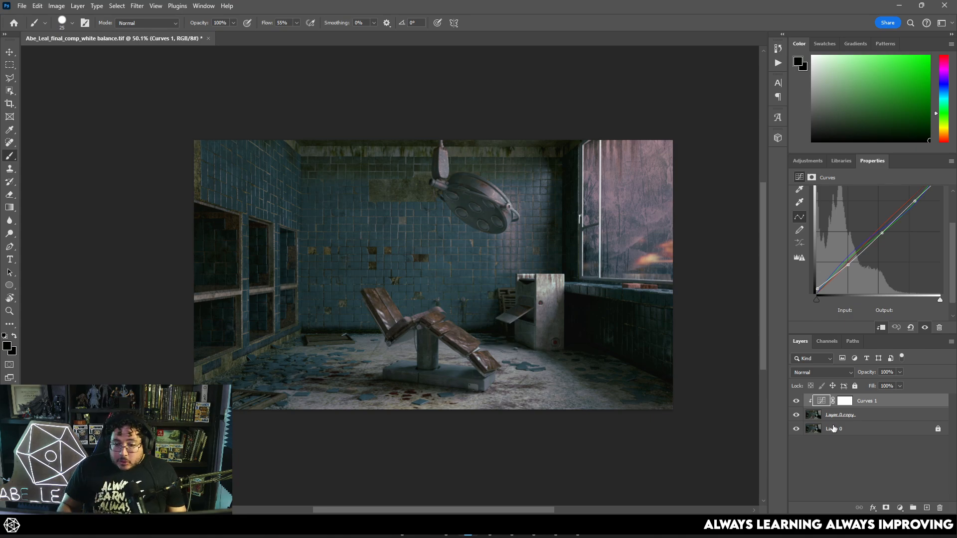
- Rename the Curves 1 adjustment layer as "ColorCorrectionç"
double_click(867, 401)
text(Color)
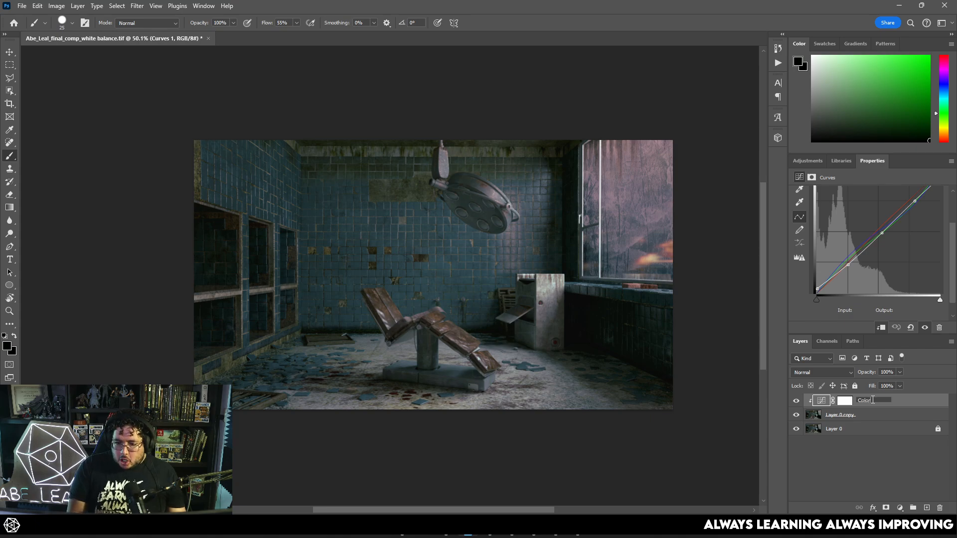
text(Correc)
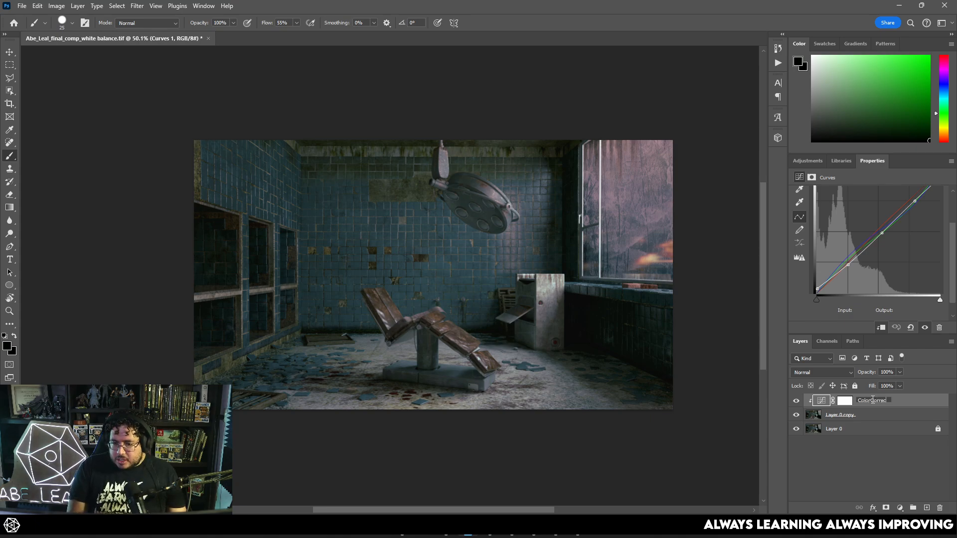
text(tionc)
key(Return)
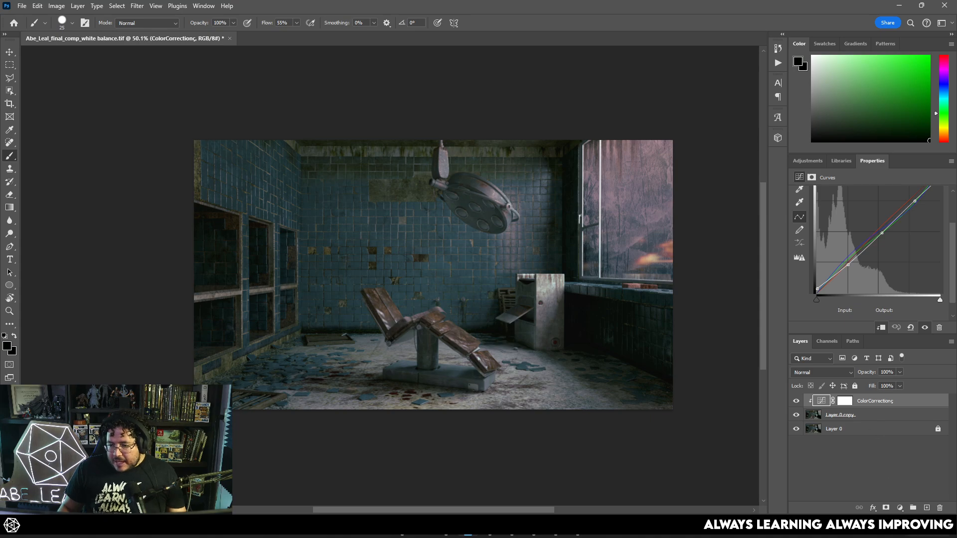
- Add a Levels adjustment layer above the color correction, clip it to Layer 0 copy, and enlarge the properties area
click(900, 507)
click(880, 374)
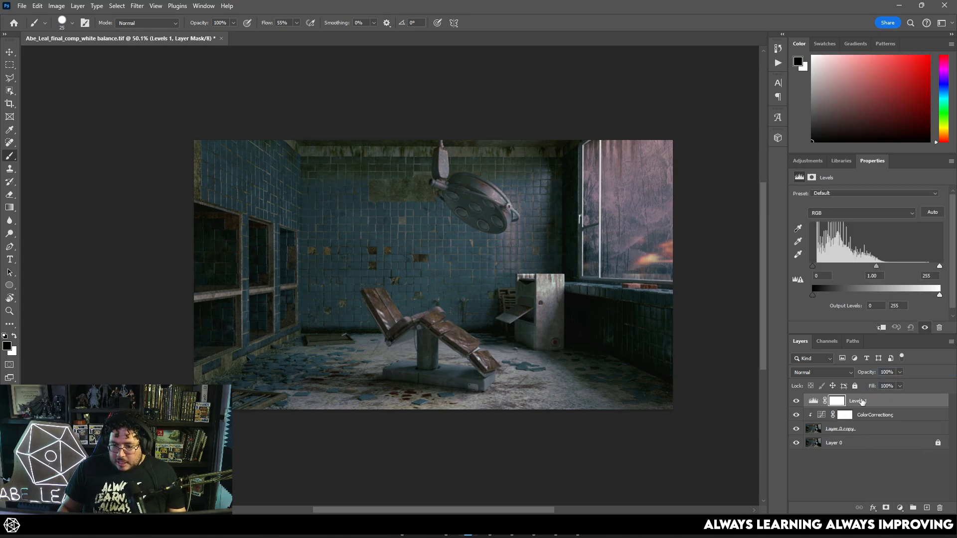
alt+click(858, 406)
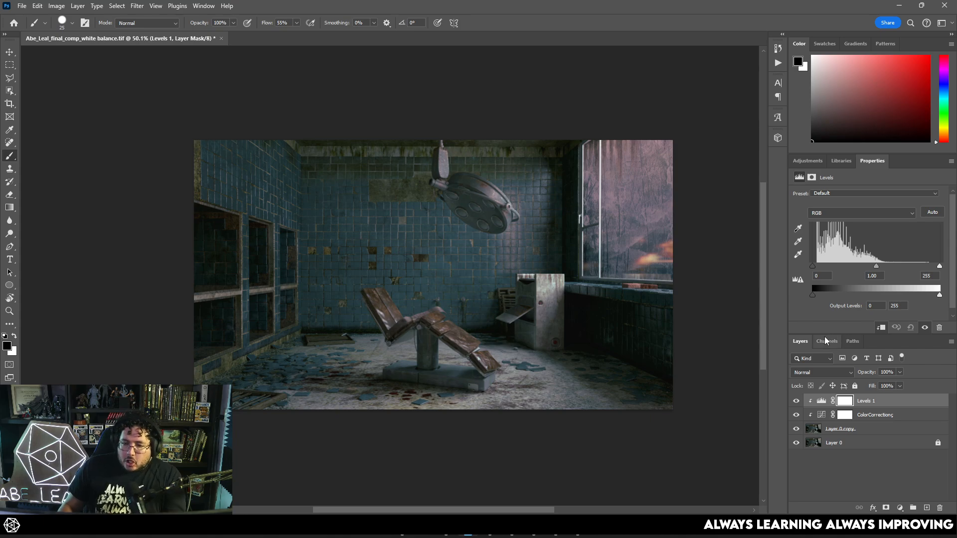
drag(818, 333, 820, 379)
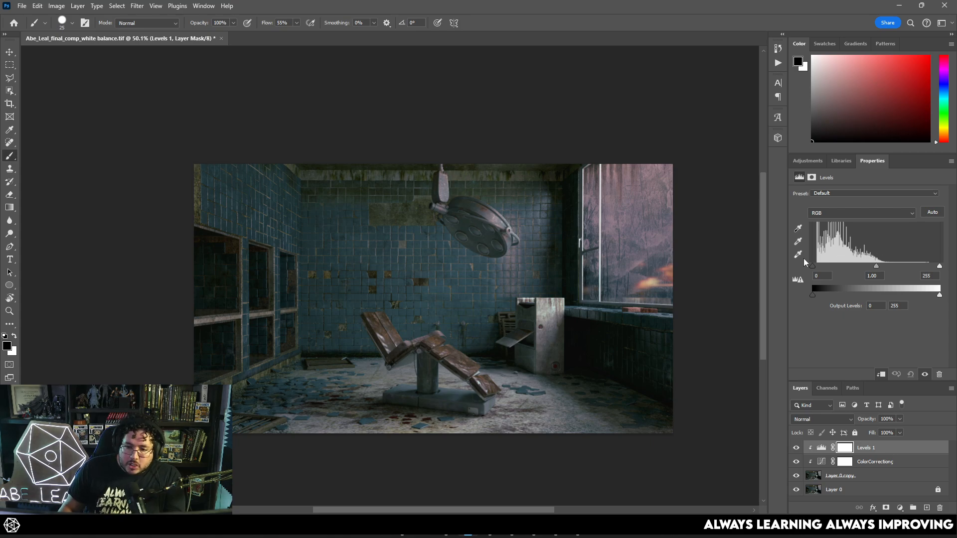
- Set the Levels input values to black 33, midtone 1.11 and white 219 for stronger contrast
drag(875, 266, 874, 266)
mouse_move(812, 266)
mouse_down()
mouse_move(877, 265)
mouse_move(807, 270)
mouse_move(825, 270)
mouse_up()
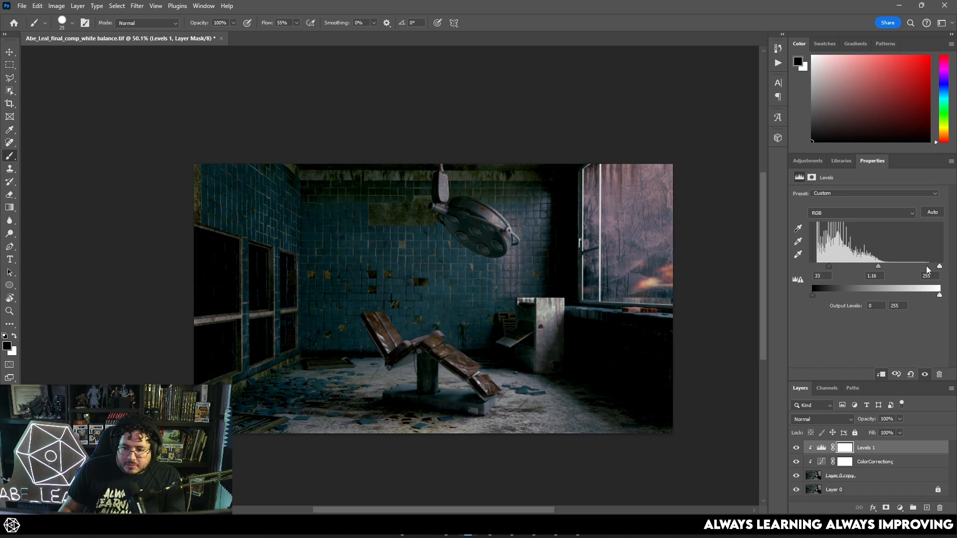
drag(939, 266, 870, 267)
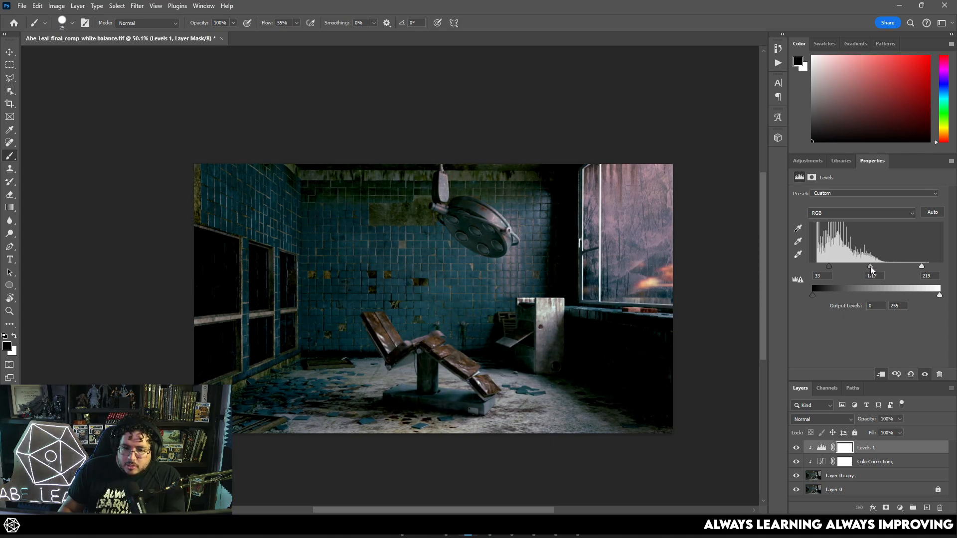
scroll(638, 354, down, 2)
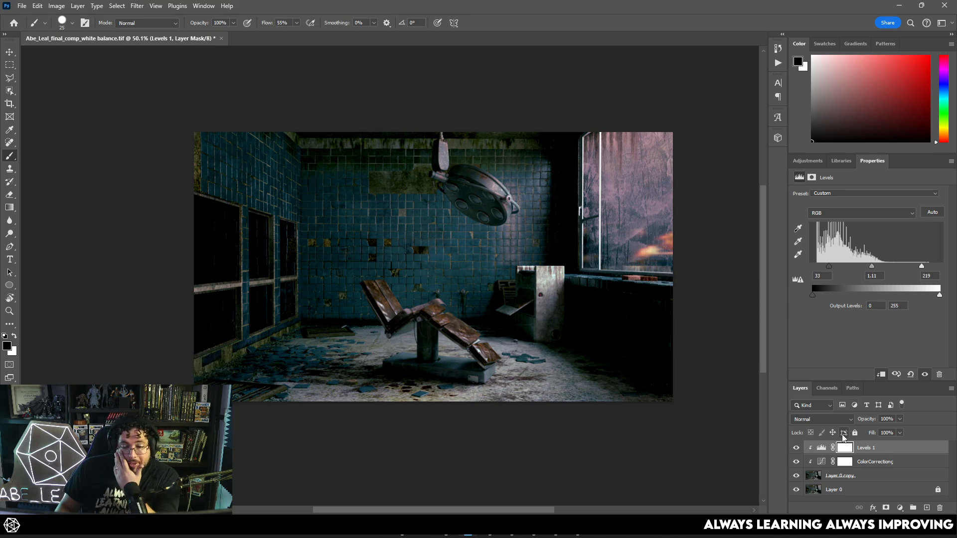
- Choose the Soft Round brush at 120 px with 0% hardness and target the Levels 1 layer mask
right_click(489, 271)
click(538, 264)
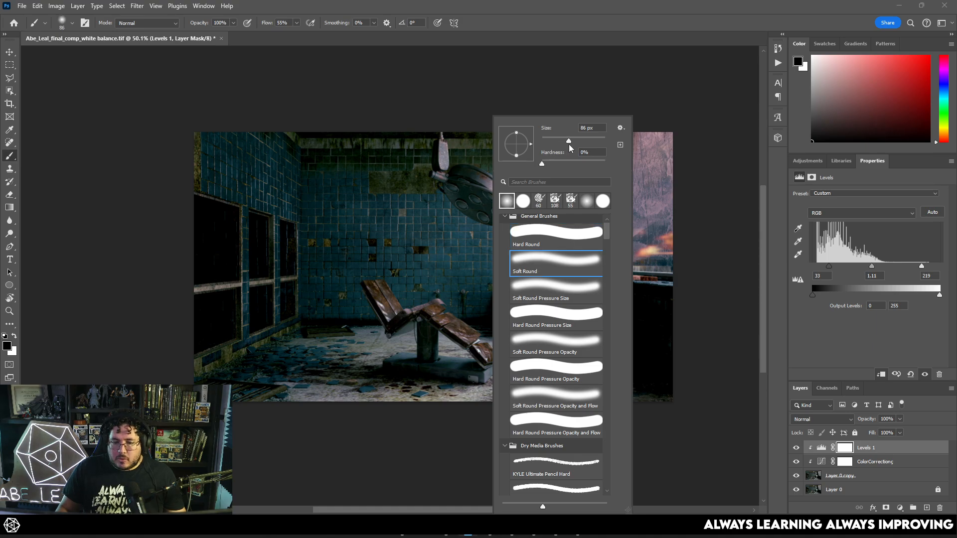
drag(575, 144, 576, 144)
click(847, 447)
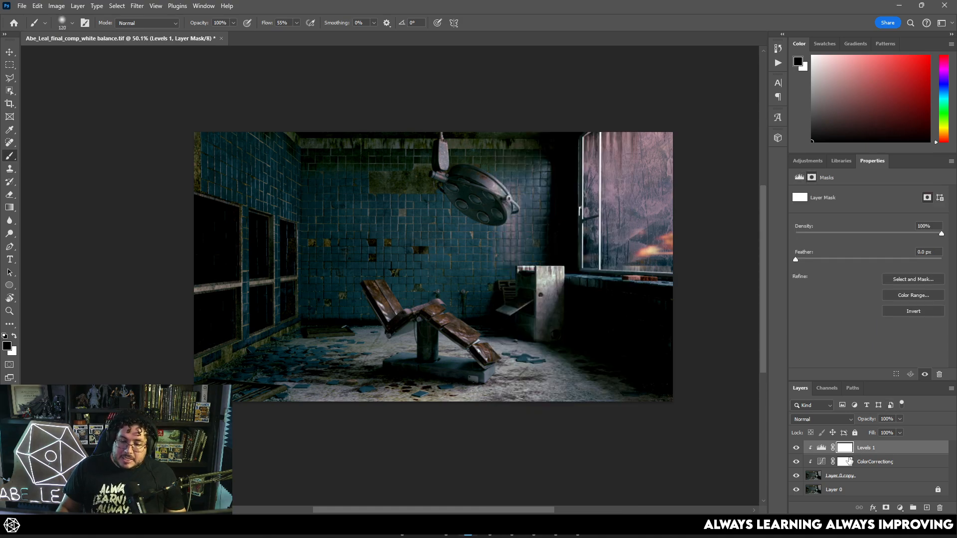
- Reduce the Levels 1 layer's opacity to 39% and compare the image with the adjustment off and on
drag(849, 382, 853, 275)
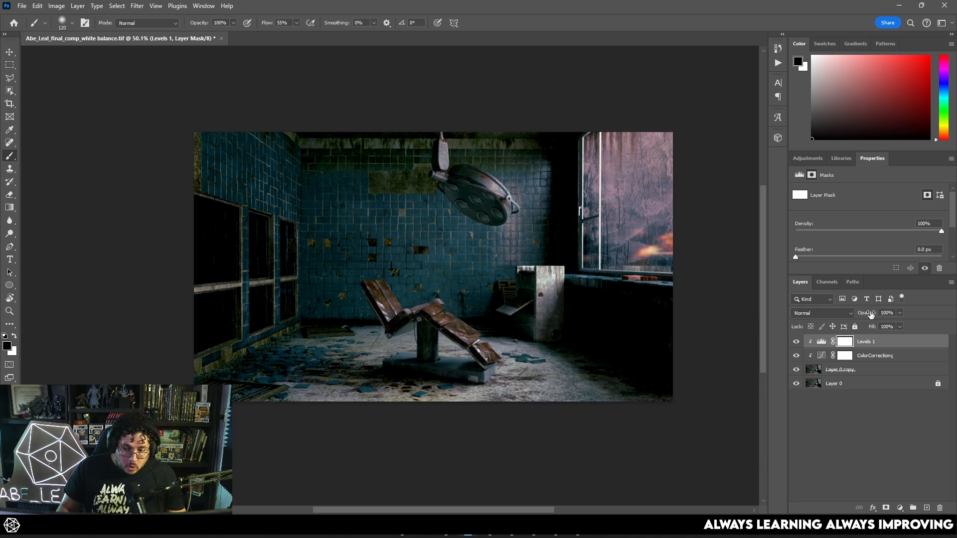
mouse_move(870, 313)
mouse_down()
mouse_move(855, 314)
mouse_move(871, 315)
mouse_up()
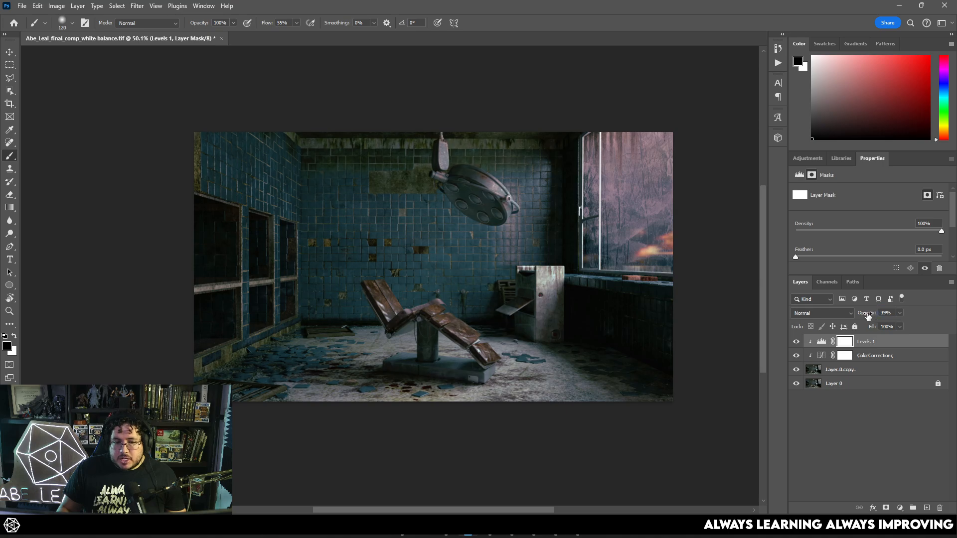
click(796, 341)
click(796, 341)
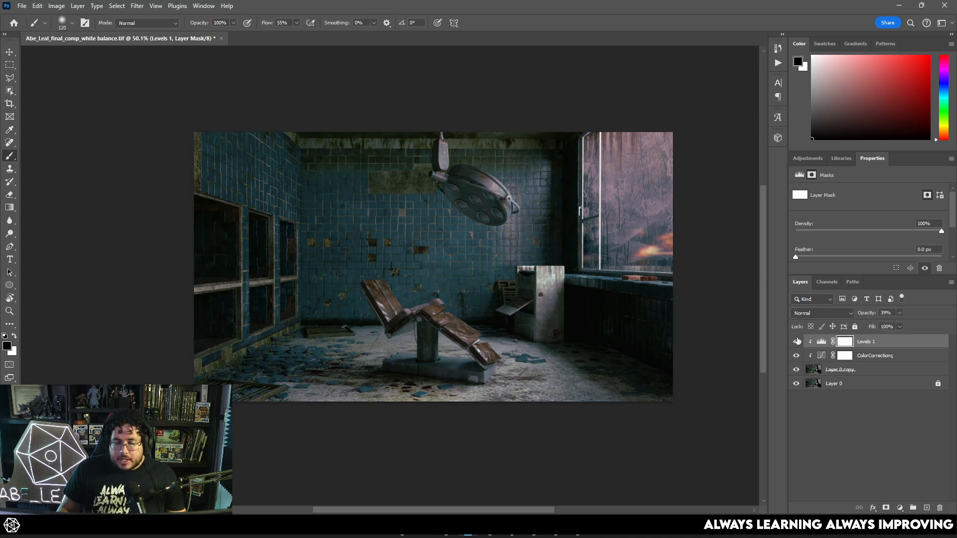
- Enlarge the Soft Round brush to about 385 px and paint black on the Levels 1 mask over the surgical lamp
right_click(443, 264)
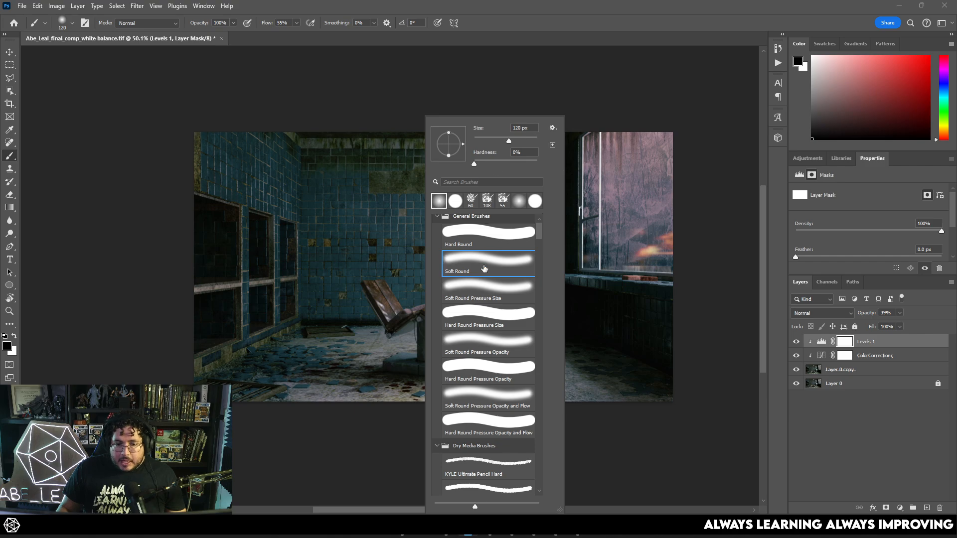
right_click(368, 202)
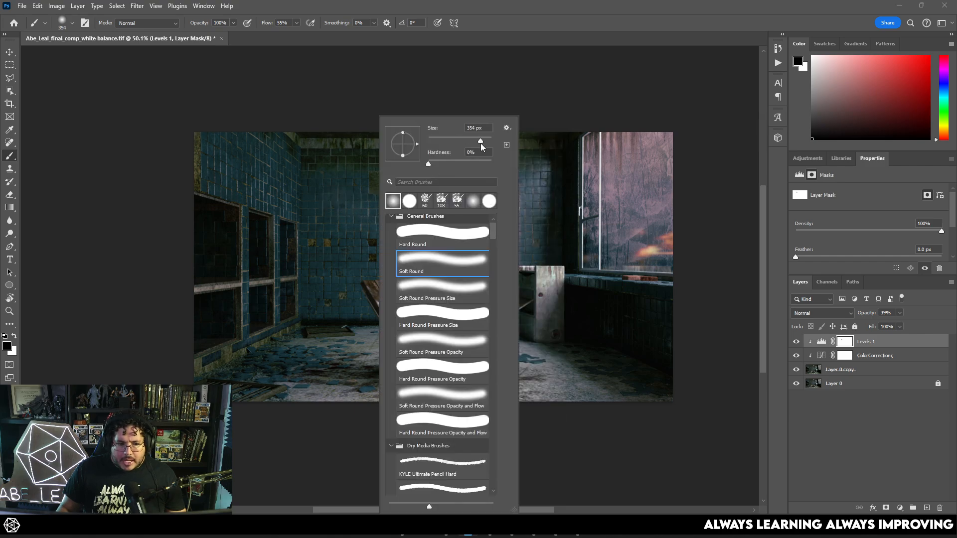
drag(480, 143, 481, 143)
click(317, 160)
click(469, 201)
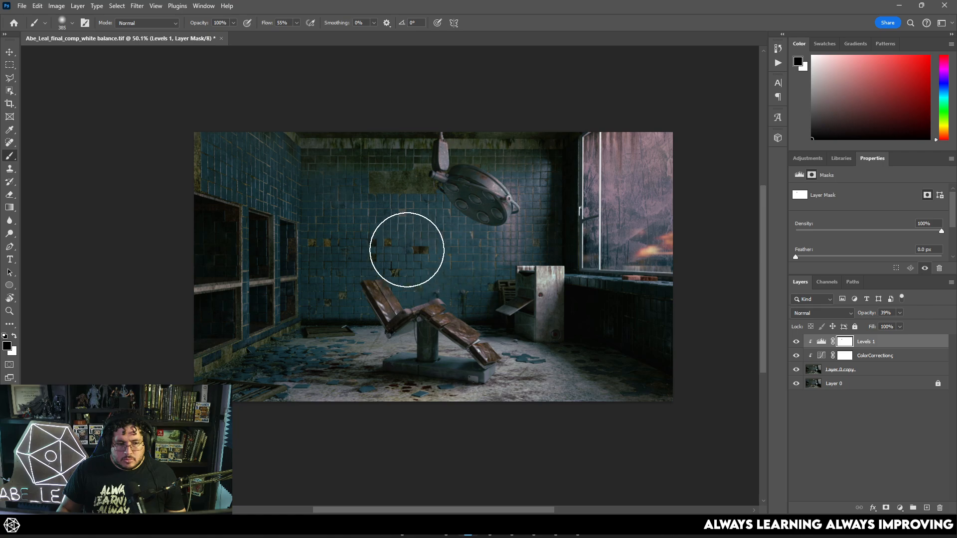
click(841, 343)
click(470, 205)
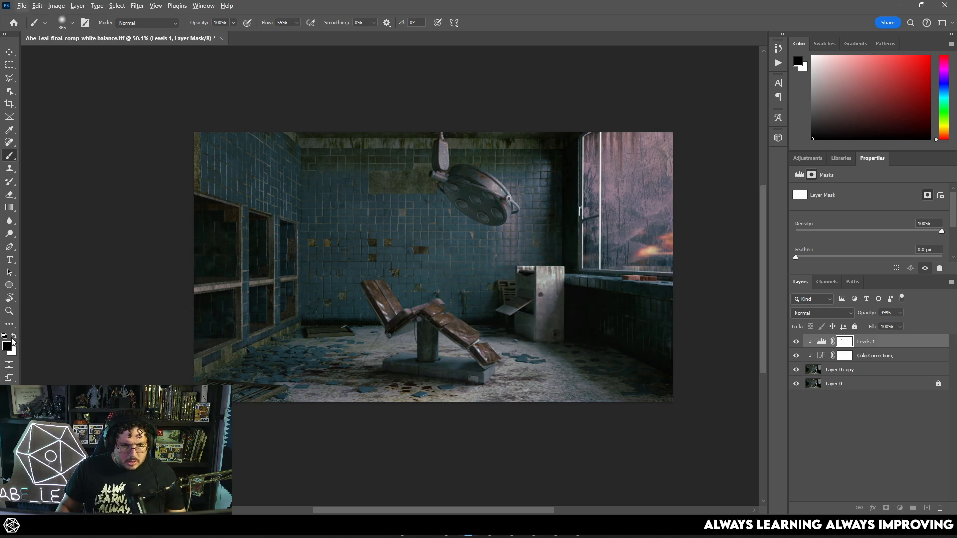
- Set the foreground color to white for the Levels 1 mask and try to resize the brush near the surgical lamp
click(12, 338)
click(455, 206)
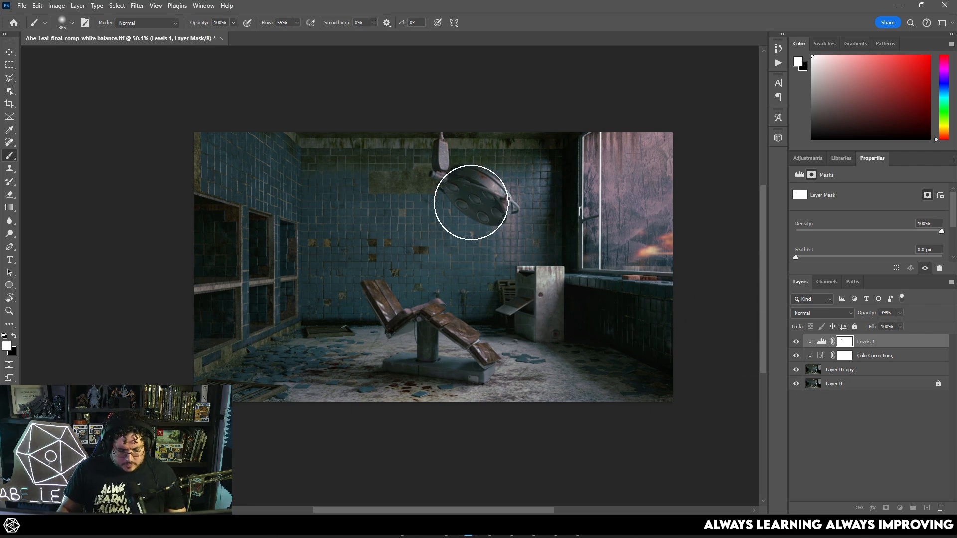
alt+right_click(465, 244)
click(448, 201)
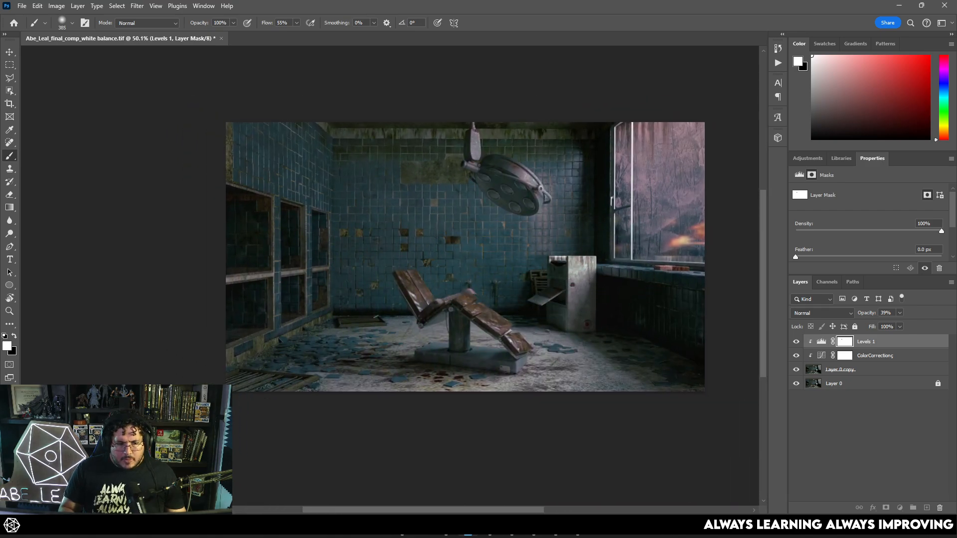
alt+right_click(523, 245)
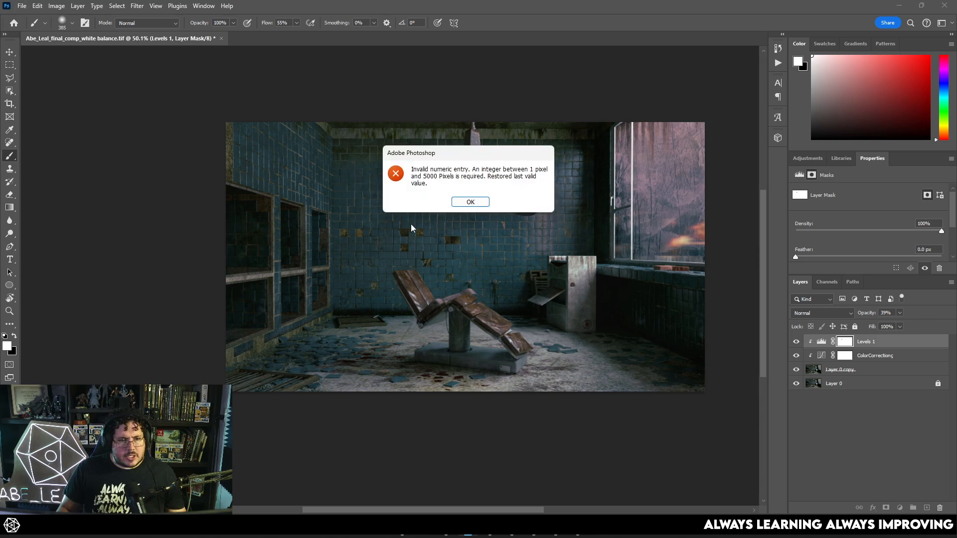
click(476, 202)
scroll(539, 270, down, 3)
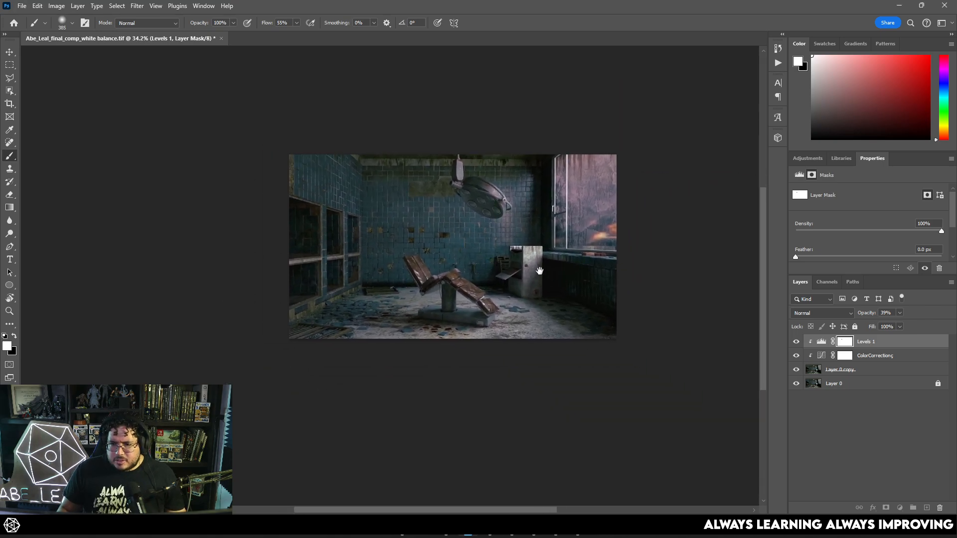
scroll(871, 241, down, 1)
- Enlarge the Properties panel and try to enter a feather value for the Levels 1 mask
drag(854, 274, 847, 304)
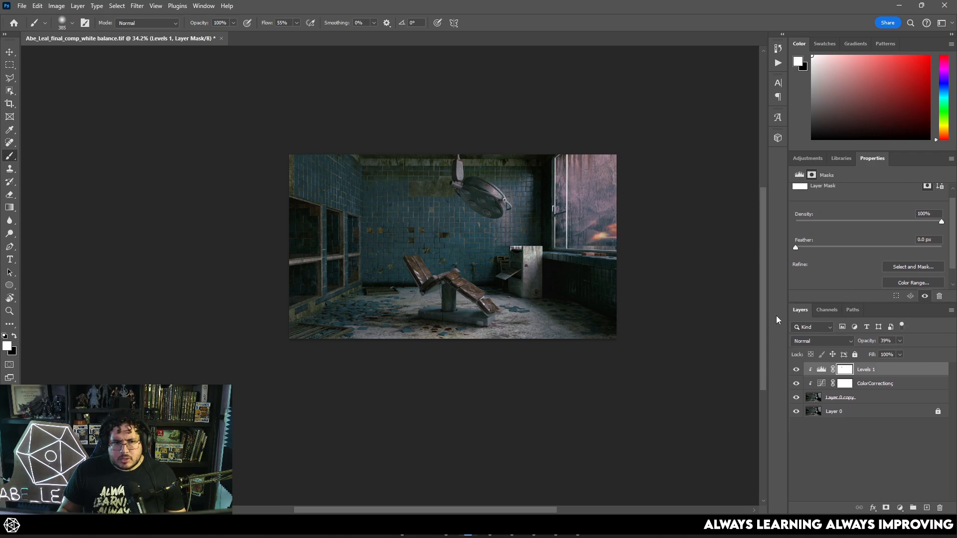
click(932, 241)
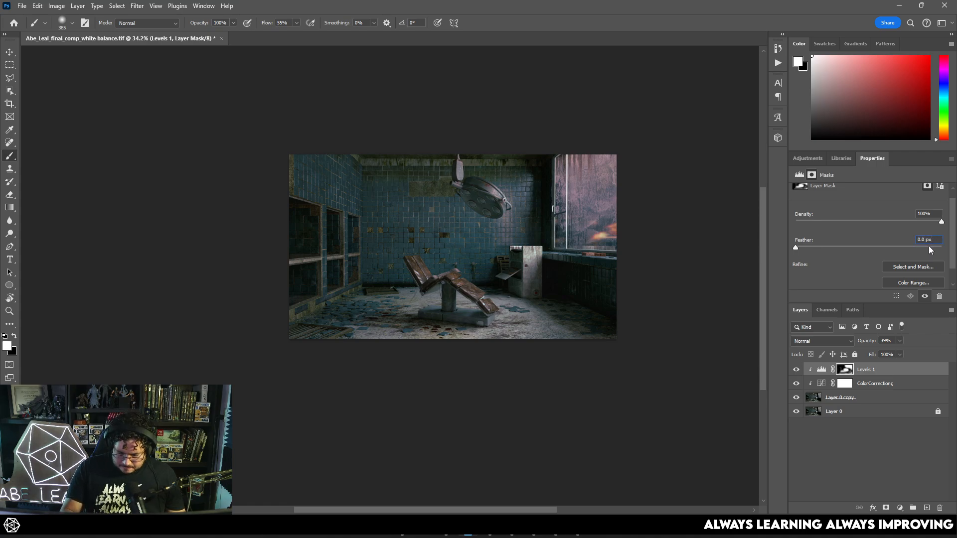
text(çççç)
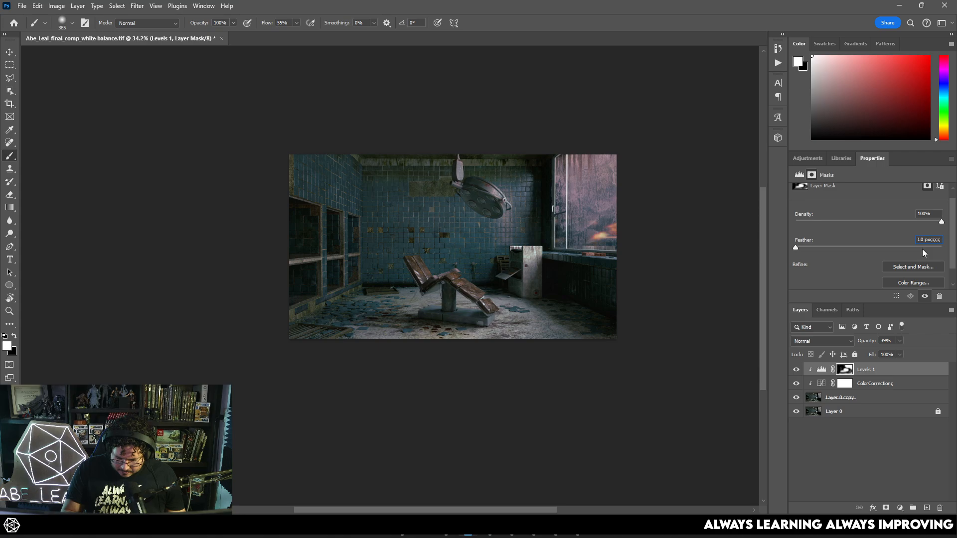
click(469, 232)
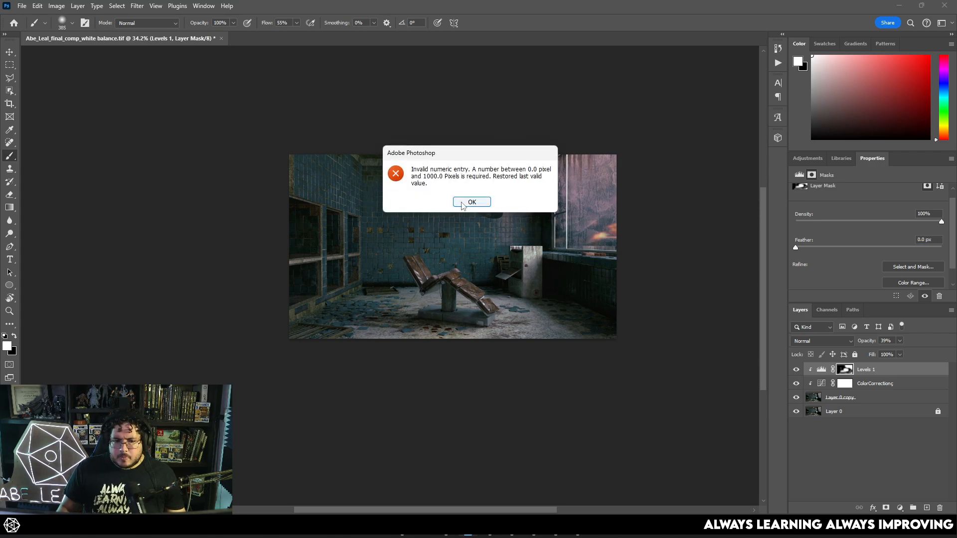
click(462, 204)
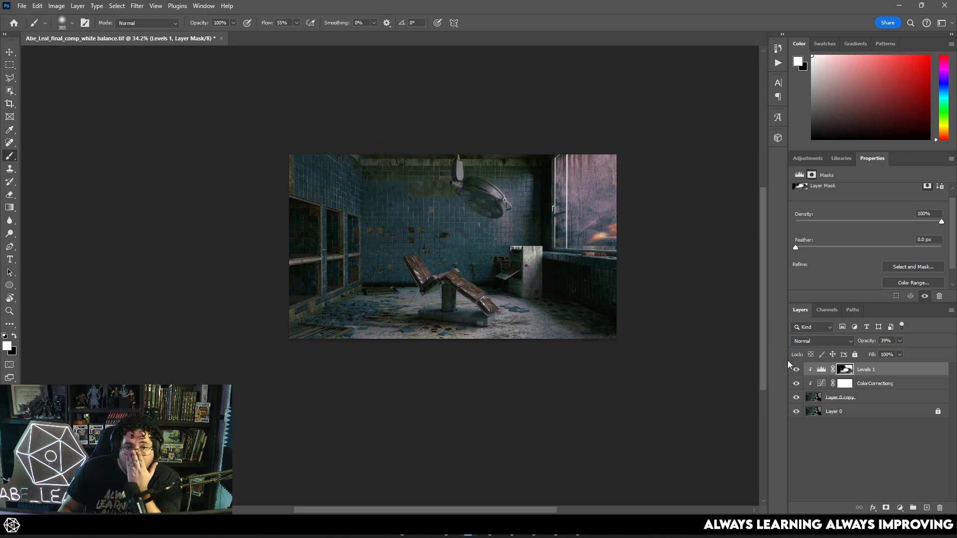
- Target the Levels 1 layer mask and fill it entirely with black
click(819, 369)
click(844, 369)
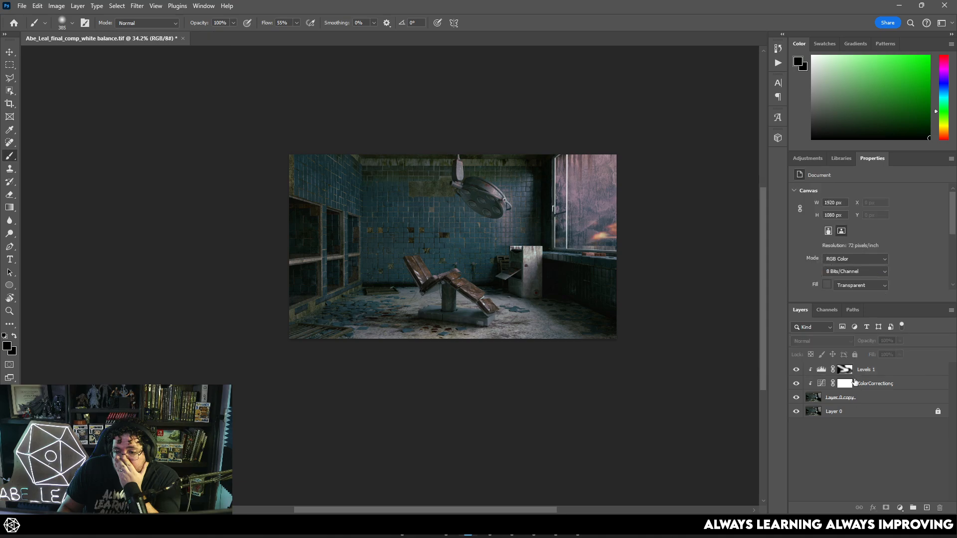
mouse_move(605, 239)
mouse_down()
mouse_move(607, 161)
mouse_move(559, 242)
mouse_up()
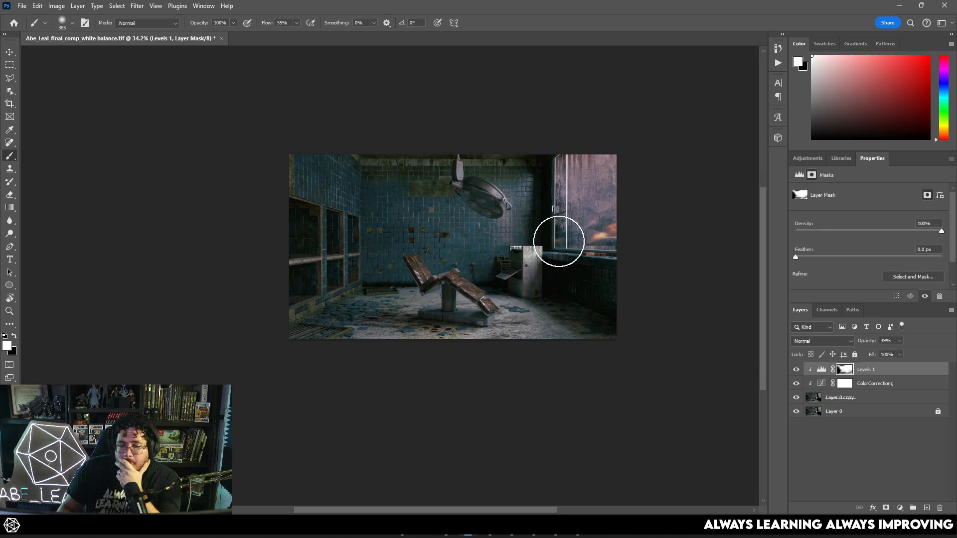
key(ctrl+BackSpace)
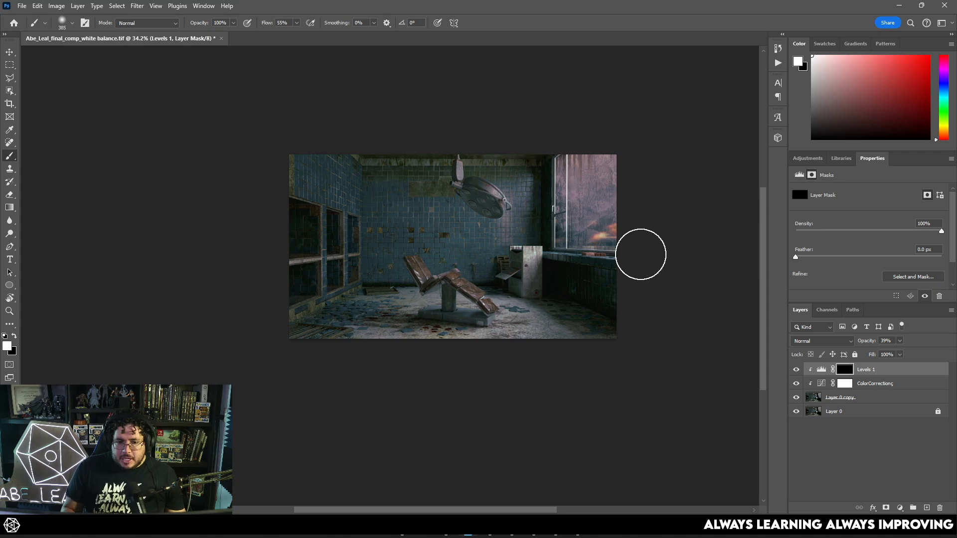
- Paint white on the Levels 1 mask around the image edges, leaving the center black, and compare the image with the adjustment off and on
key(x)
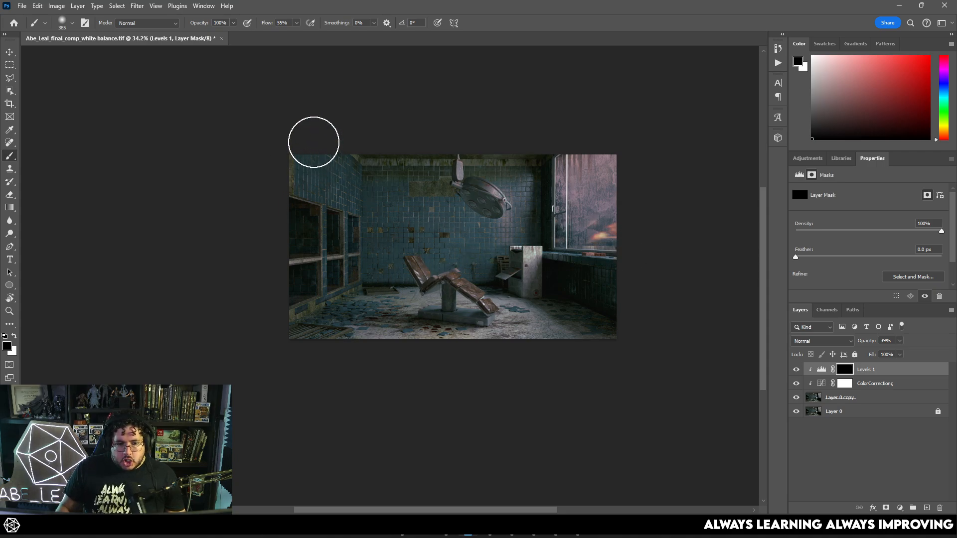
key(x)
mouse_move(314, 297)
mouse_down()
mouse_move(309, 318)
mouse_move(306, 248)
mouse_move(617, 333)
mouse_move(634, 234)
mouse_up()
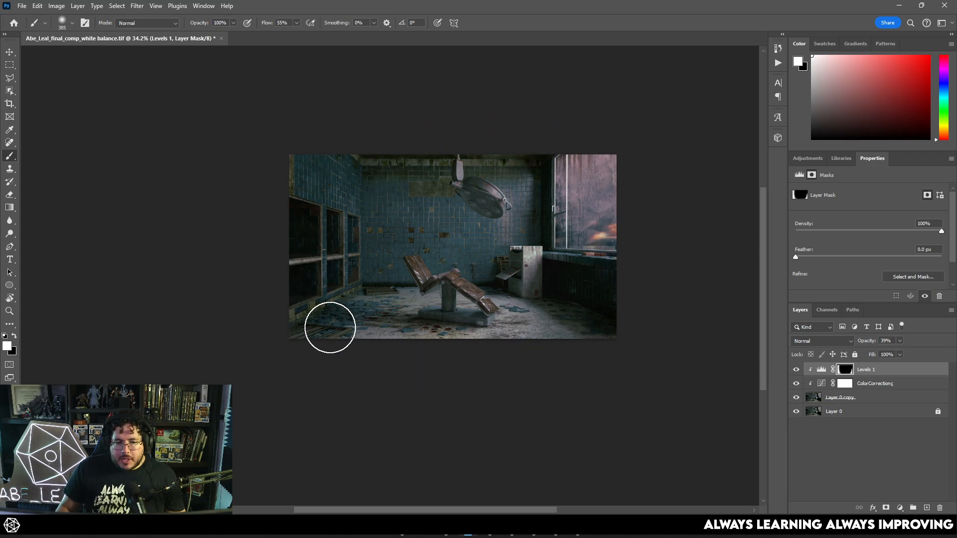
scroll(423, 319, up, 3)
mouse_move(341, 328)
mouse_down()
mouse_move(571, 322)
mouse_move(523, 339)
mouse_up()
click(797, 371)
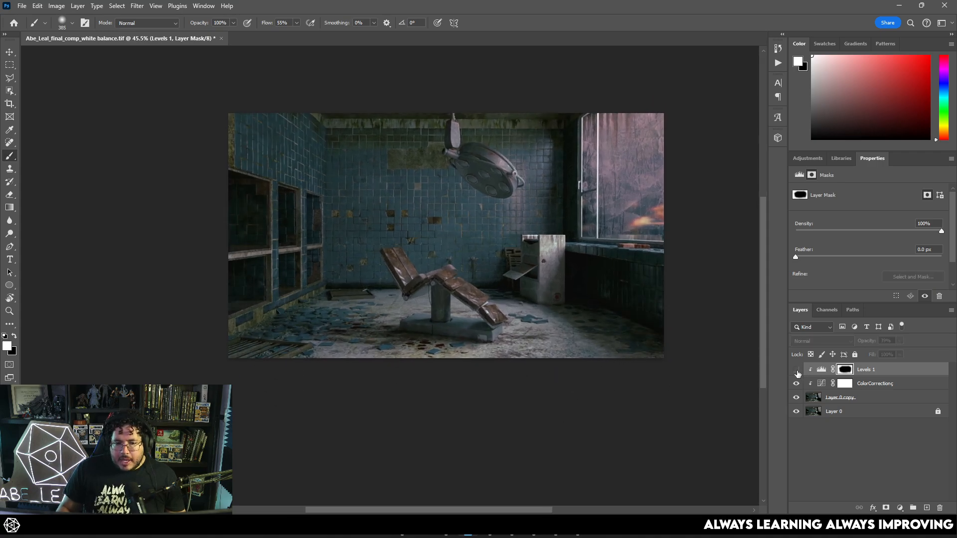
click(797, 371)
click(797, 371)
click(797, 371)
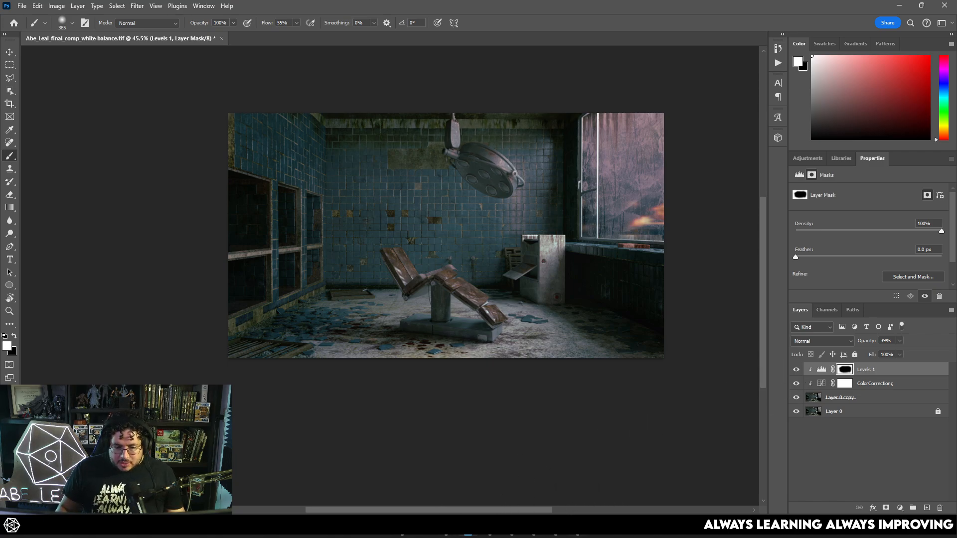
- Switch to the browser's "haunting hill house" image results and open the teal 8FLiX still of the woman with raised arms
key(alt+Tab)
click(188, 10)
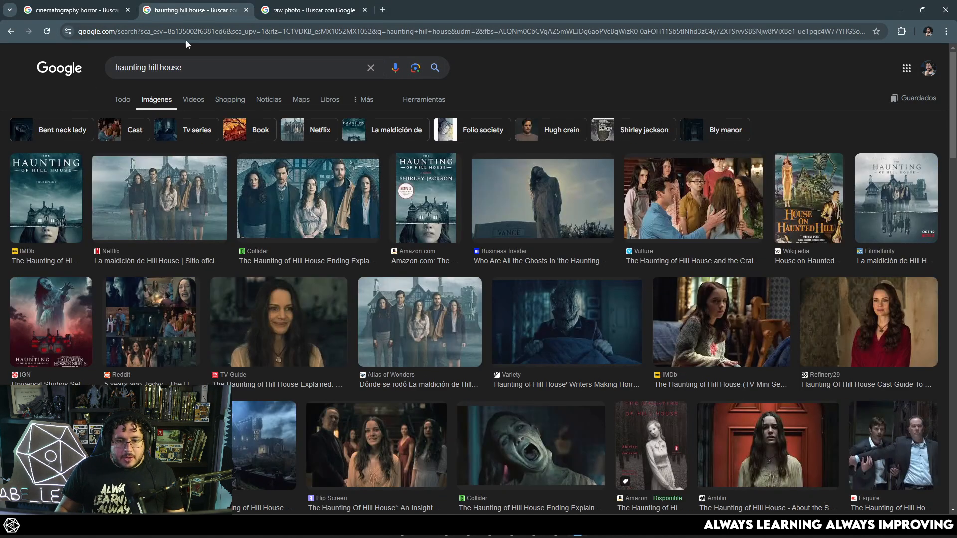
scroll(548, 319, down, 3)
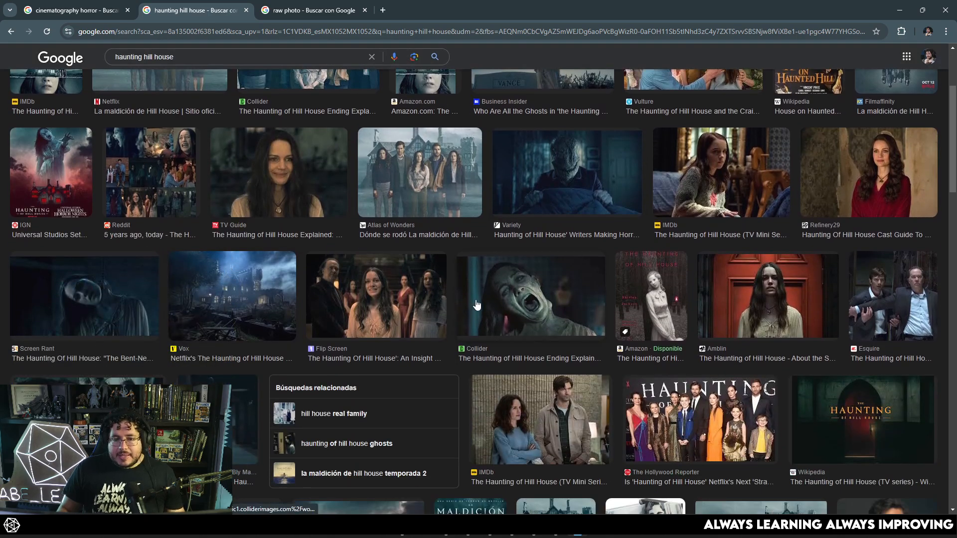
scroll(476, 304, up, 3)
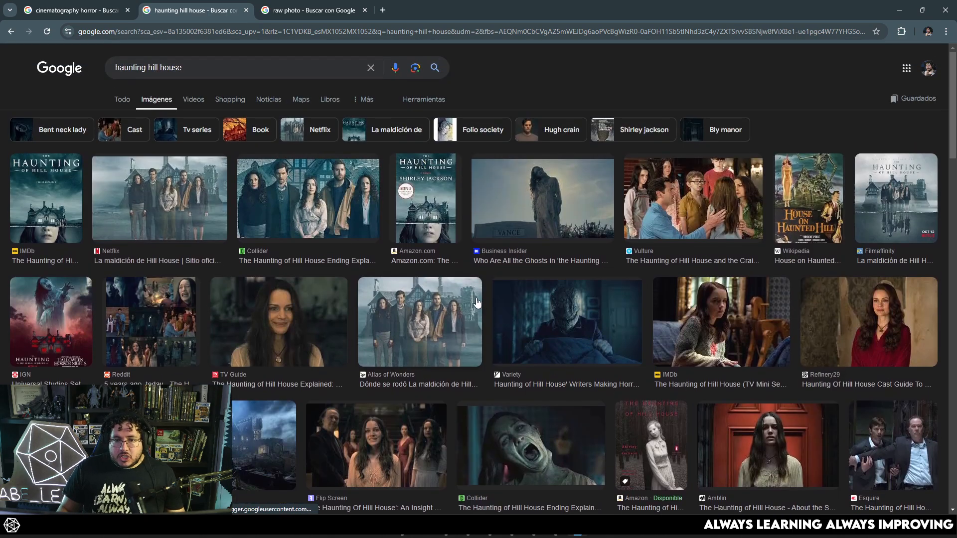
click(546, 213)
scroll(751, 264, down, 5)
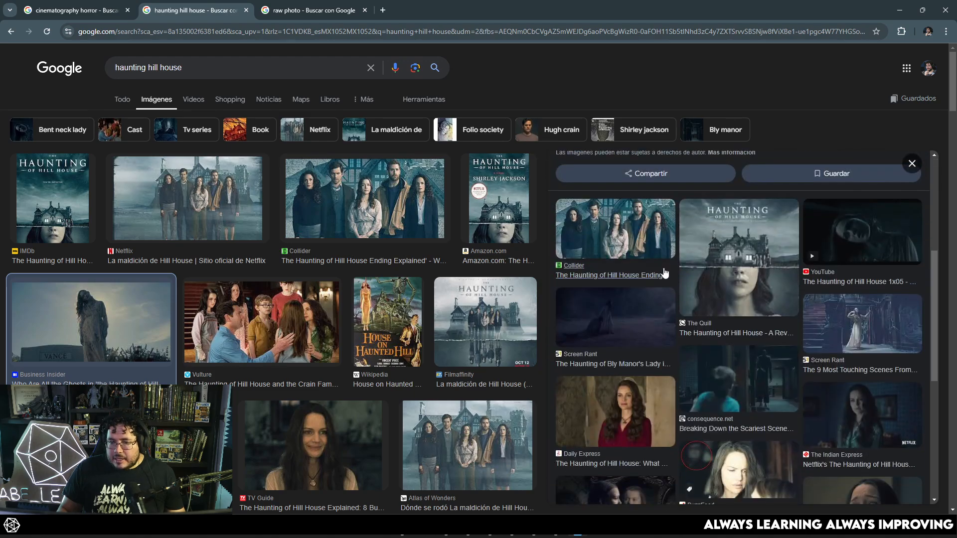
click(867, 338)
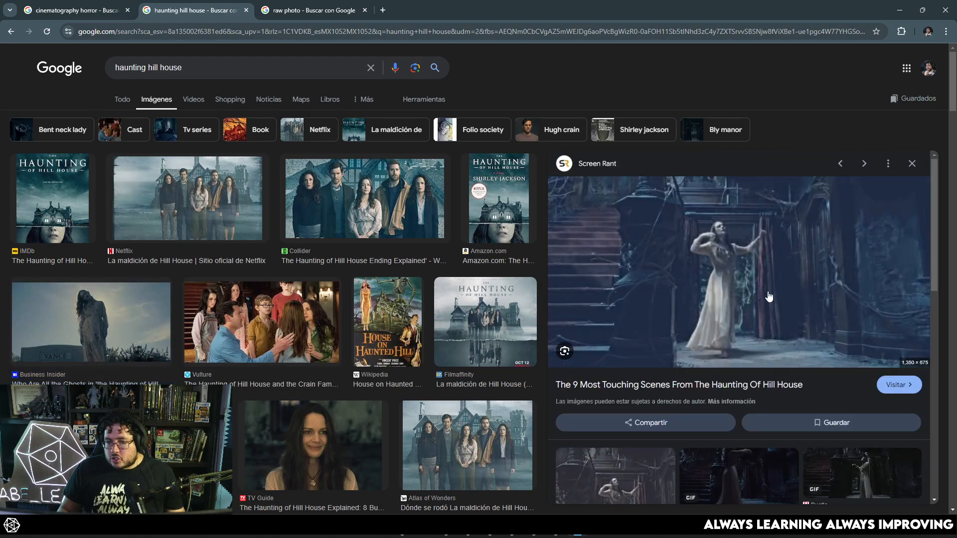
scroll(736, 309, down, 3)
scroll(748, 355, down, 5)
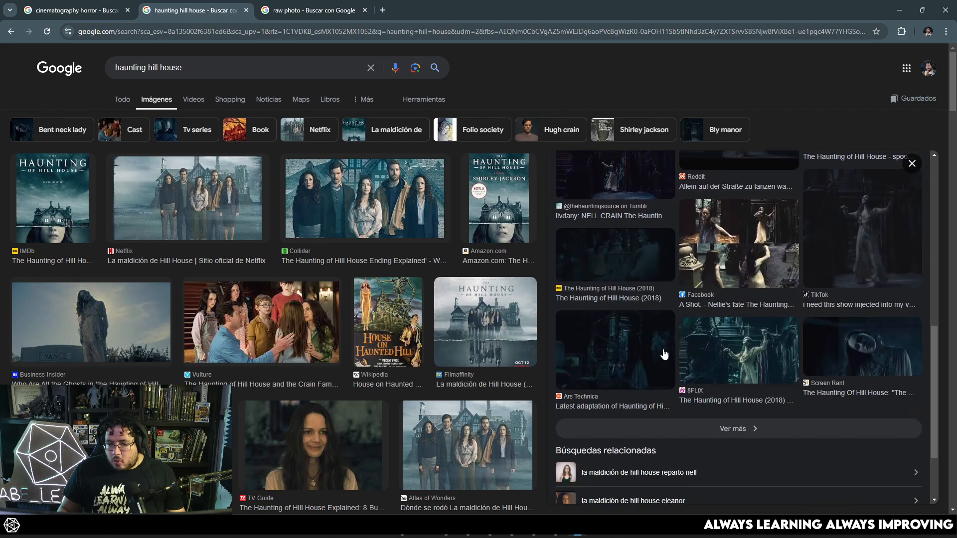
click(755, 356)
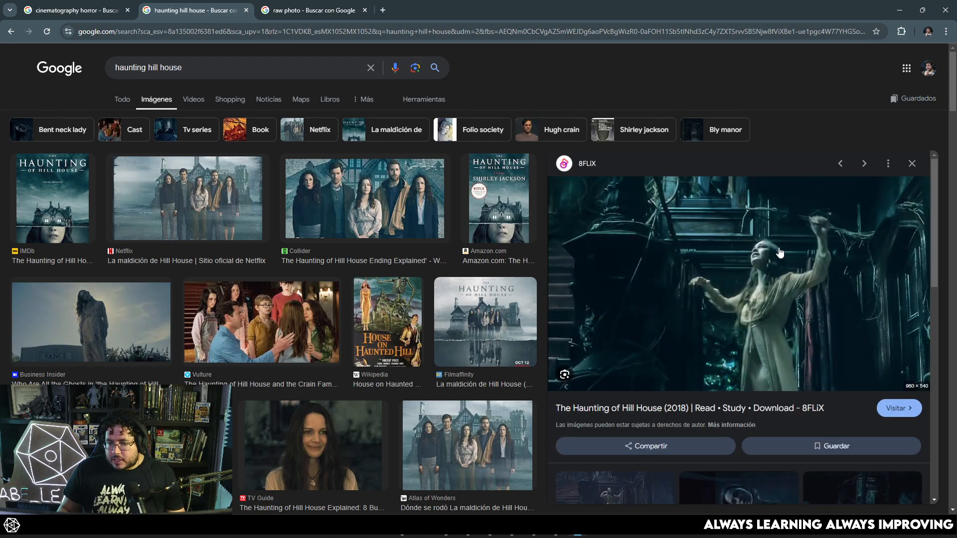
- Copy the Haunting of Hill House still and paste it as a new layer into the Photoshop composite
right_click(749, 249)
click(594, 411)
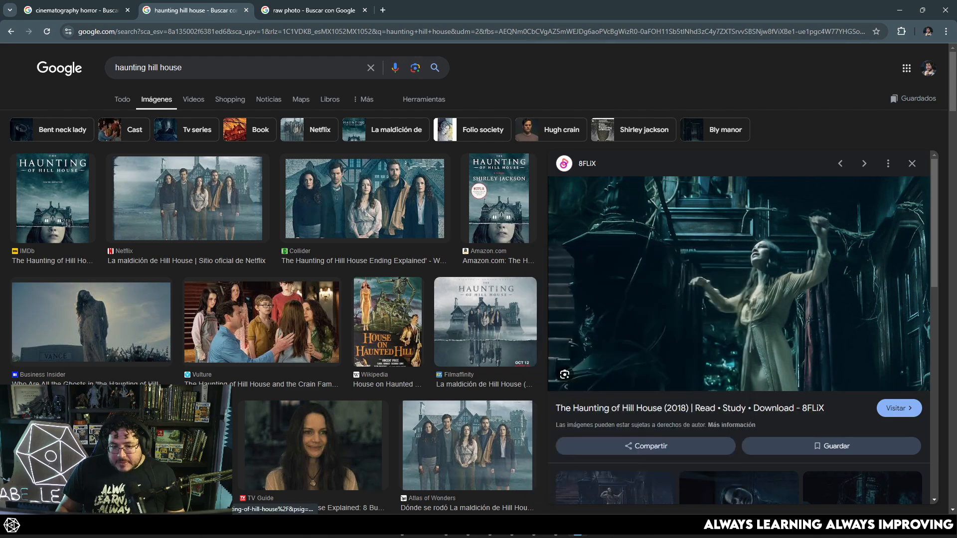
key(alt+Tab)
key(ctrl+v)
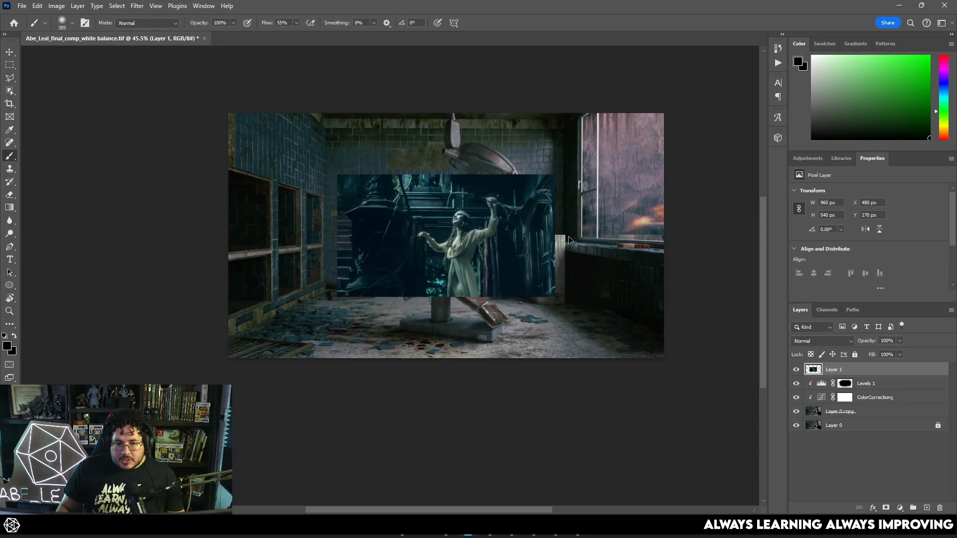
- Scale the pasted still to 2016 × 1134 px so it covers the whole canvas, and return to the Brush tool
key(ctrl+t)
drag(556, 173, 715, 83)
drag(602, 189, 594, 189)
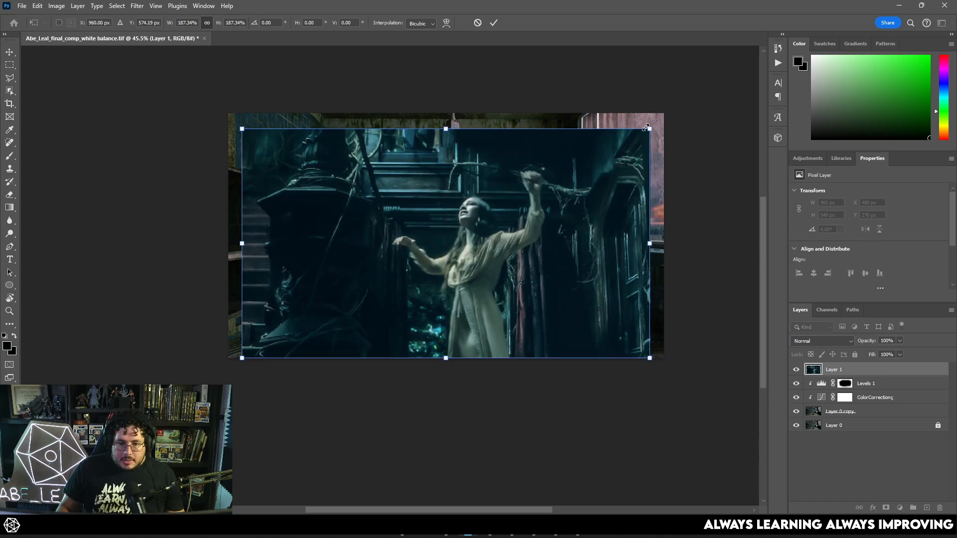
drag(650, 129, 674, 106)
key(Return)
key(b)
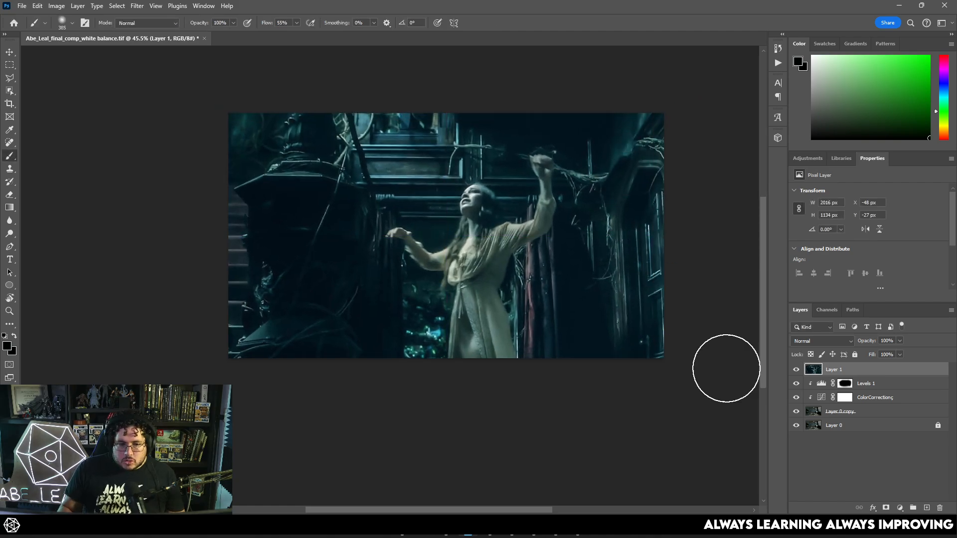
- Move Layer 1 between Layer 0 copy and Layer 0, select Layer 0 copy, and hide the Levels 1 and Curves color correction layers
mouse_move(842, 370)
mouse_down()
mouse_move(856, 417)
mouse_move(839, 422)
mouse_up()
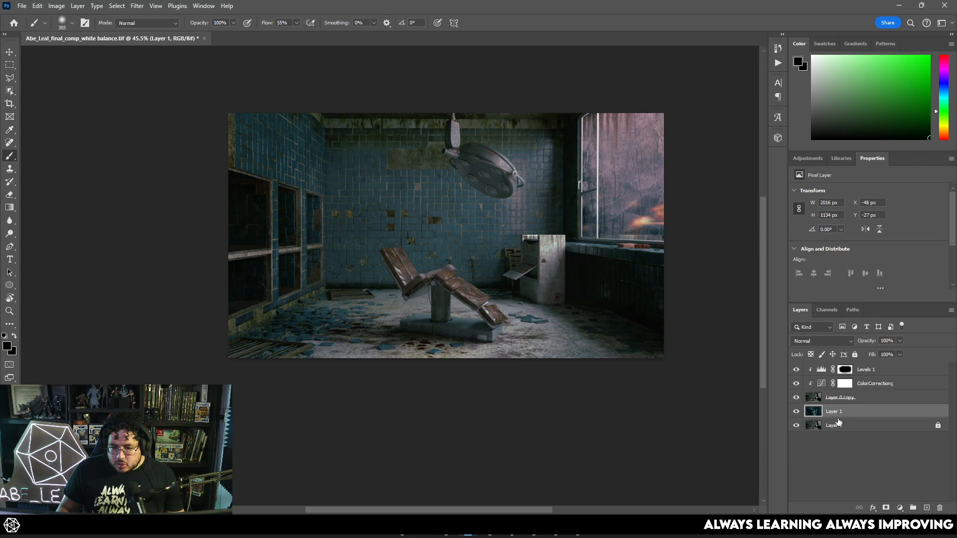
click(812, 400)
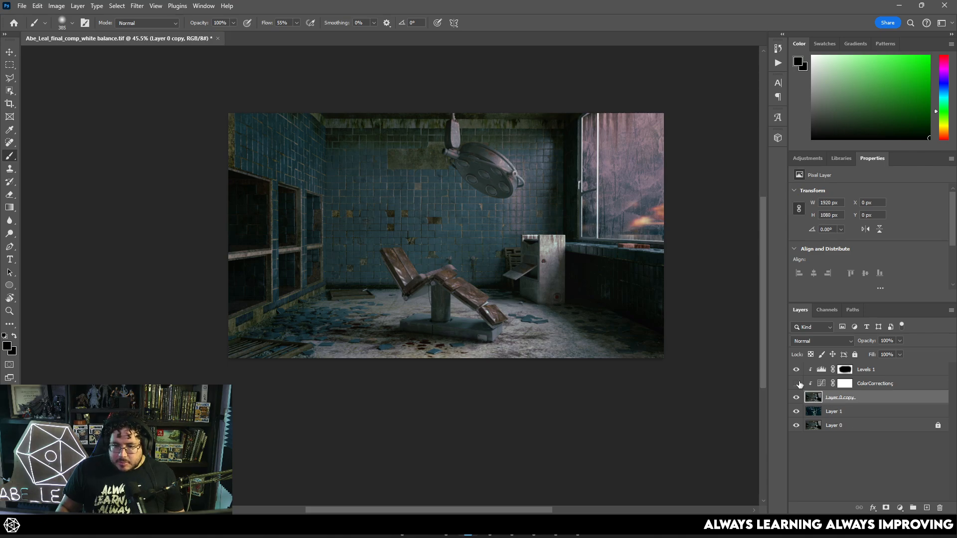
drag(796, 369, 796, 383)
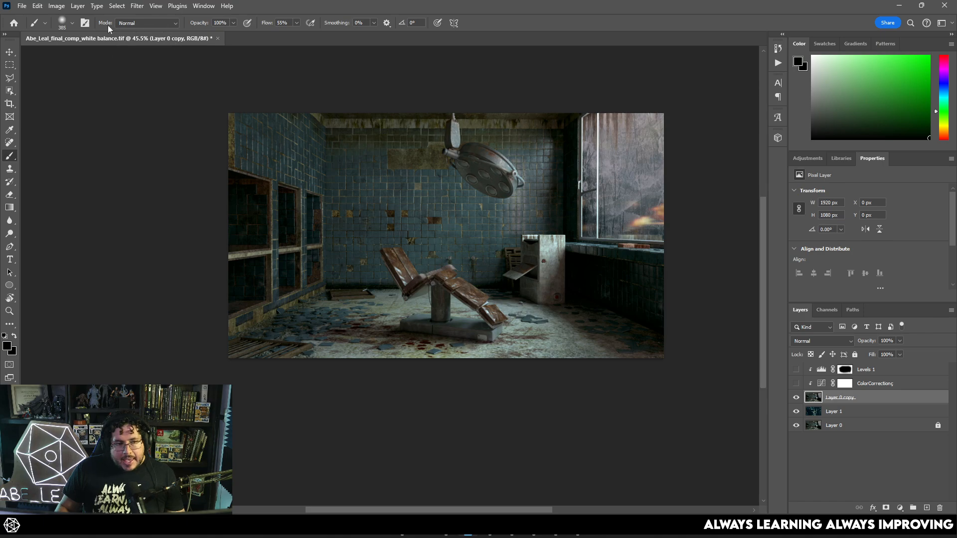
click(56, 5)
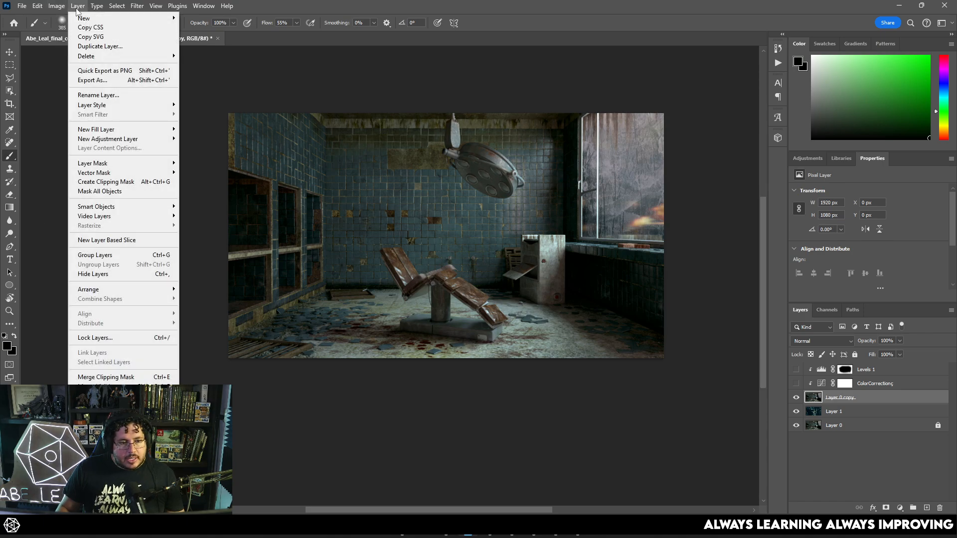
mouse_move(72, 33)
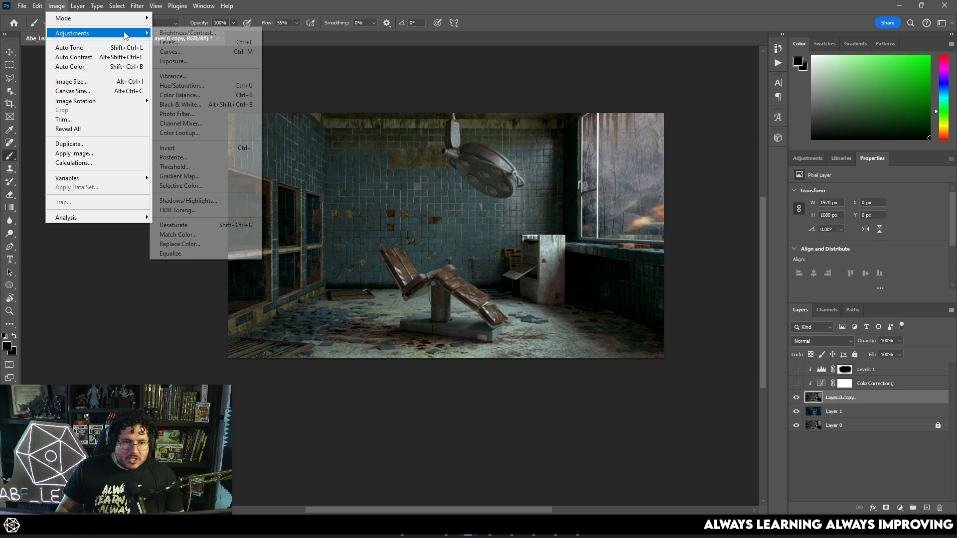
click(192, 235)
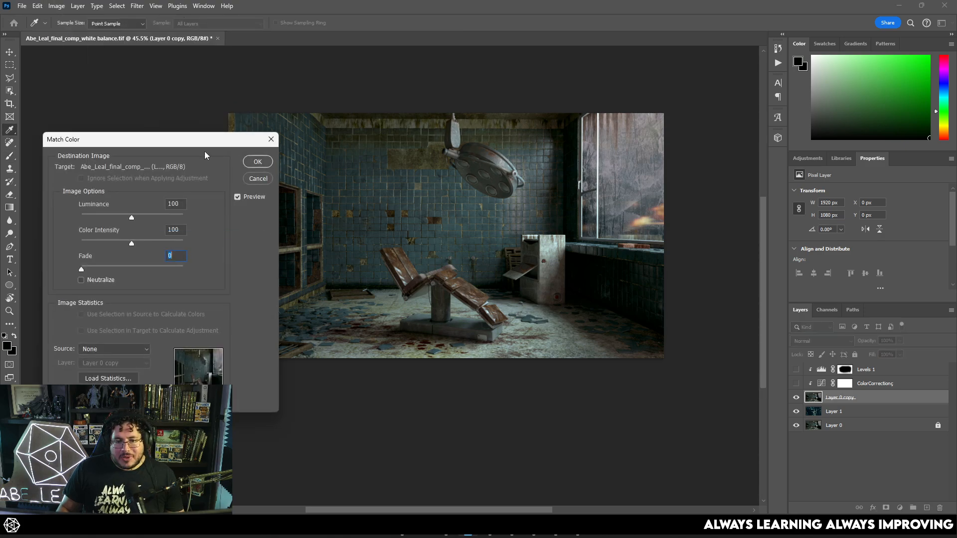
click(108, 348)
click(119, 363)
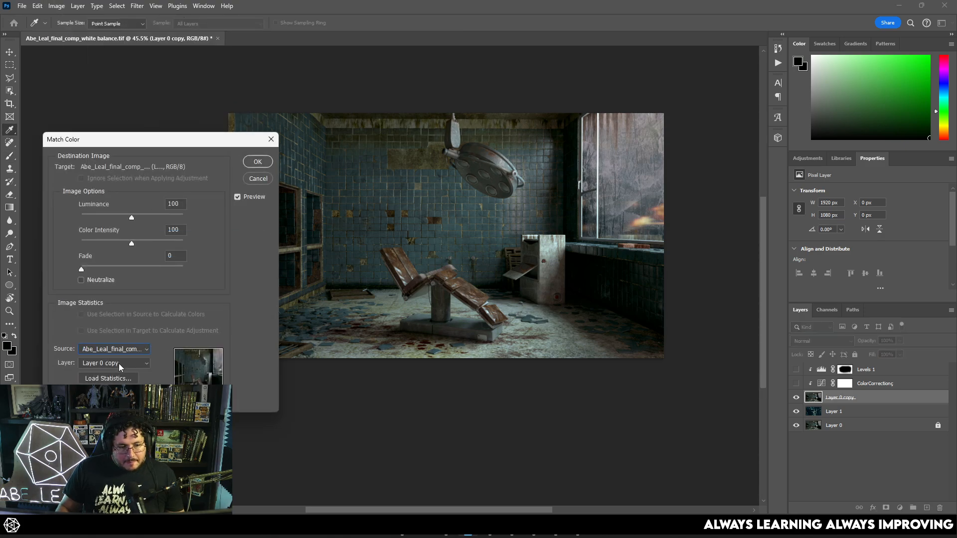
drag(135, 137, 159, 82)
click(132, 307)
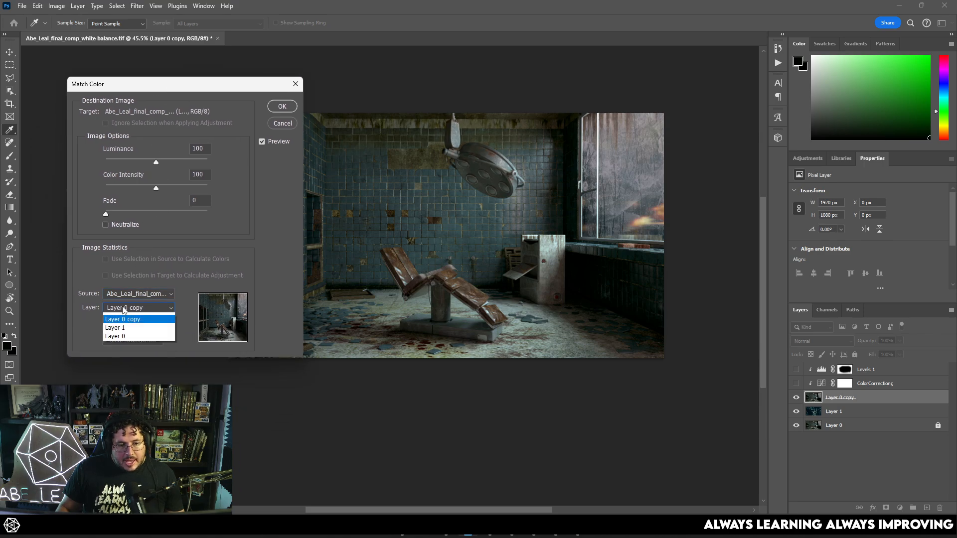
click(120, 343)
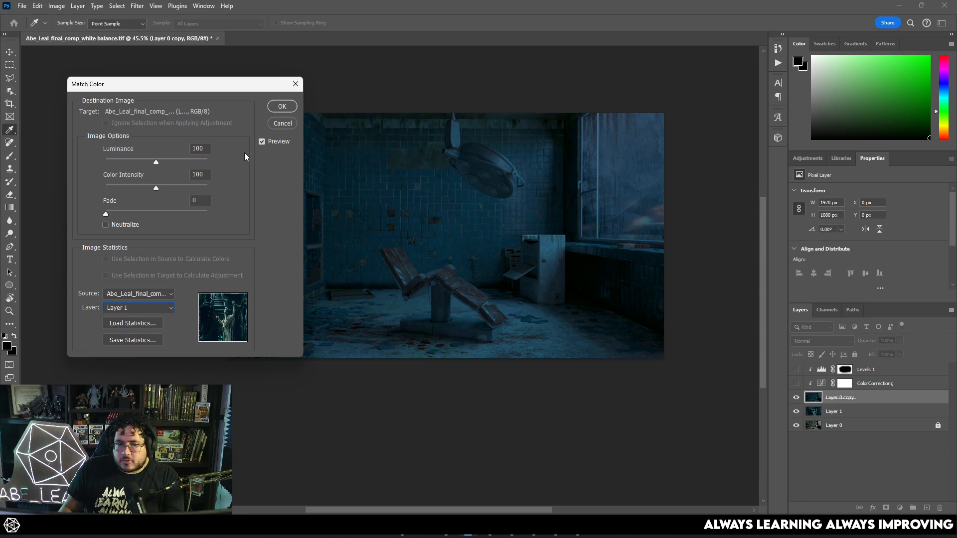
- Set the Match Color luminance to 145, color intensity to 85 and fade to 46, apply it, and return to the Brush tool
drag(156, 161, 158, 161)
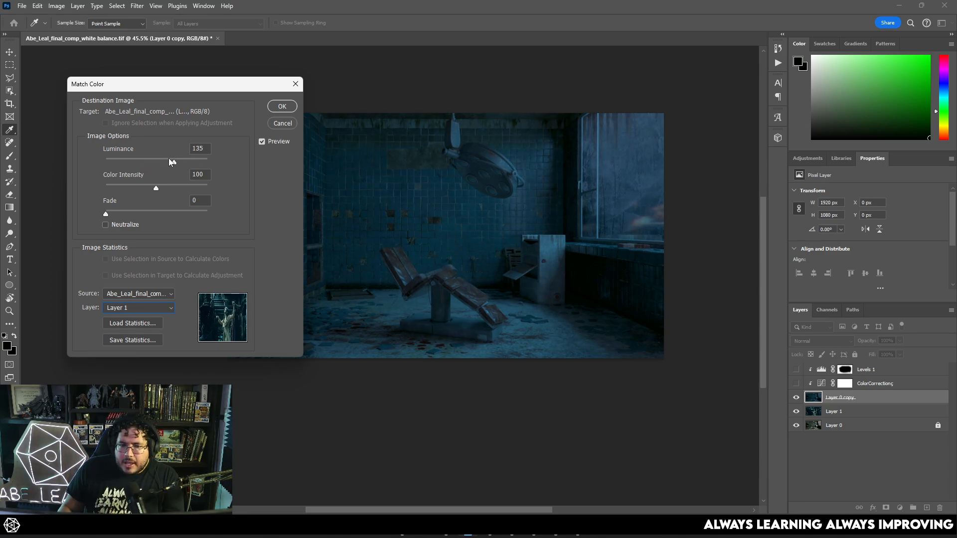
drag(107, 214, 155, 216)
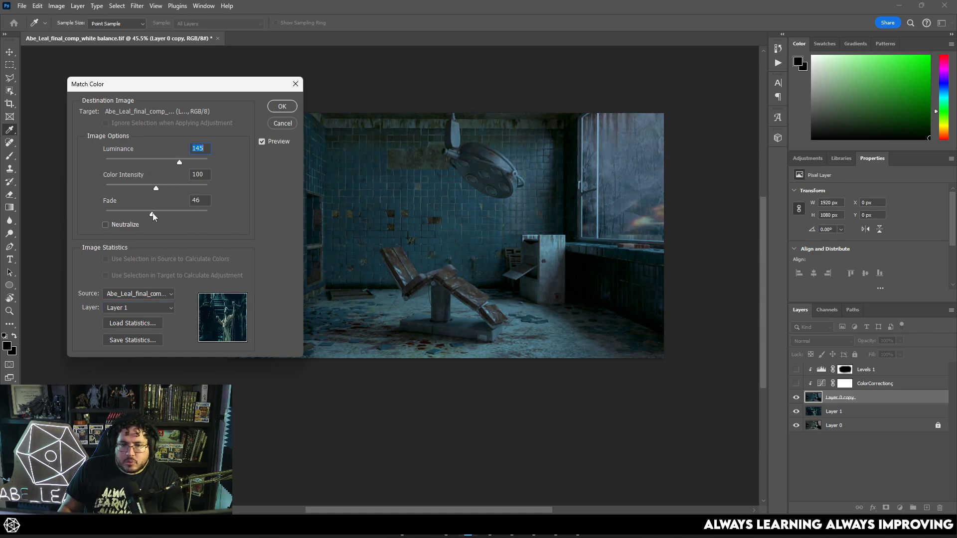
click(153, 214)
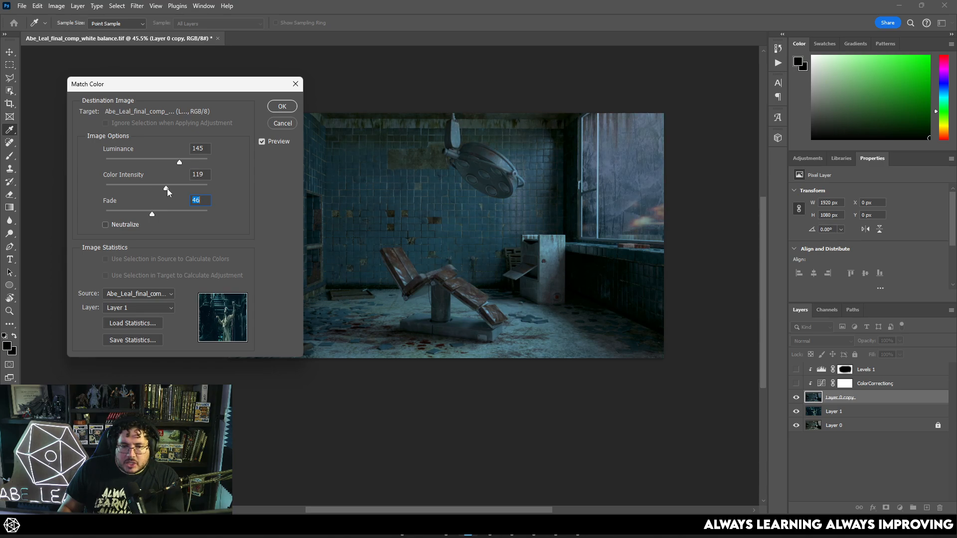
click(149, 188)
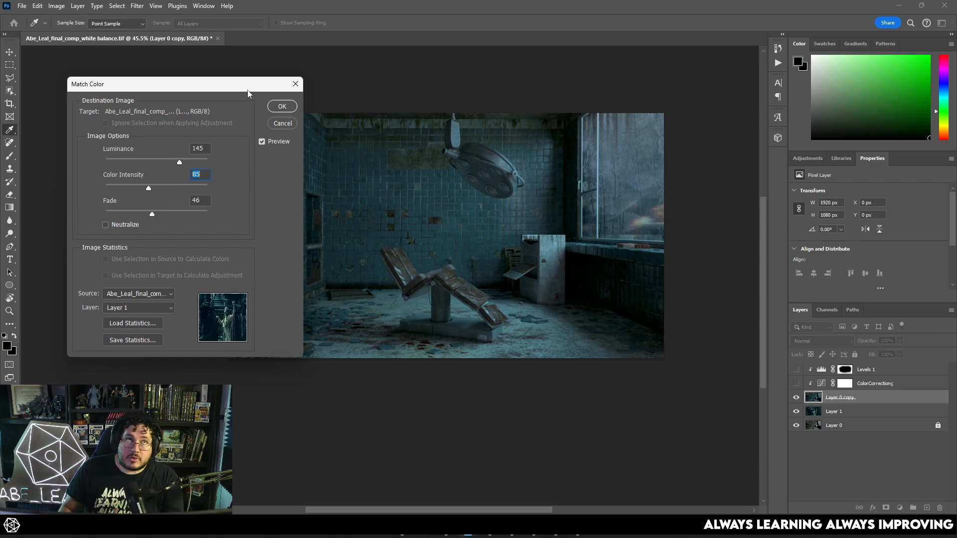
click(279, 106)
key(b)
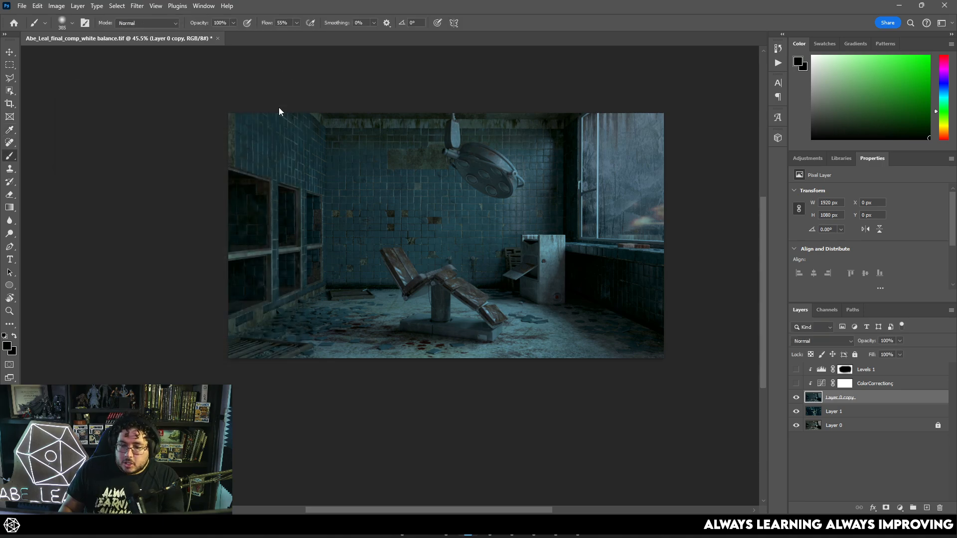
- Hide Layer 1 and show the Curves color correction and Levels 1 layers above Layer 0 copy
click(796, 399)
click(796, 399)
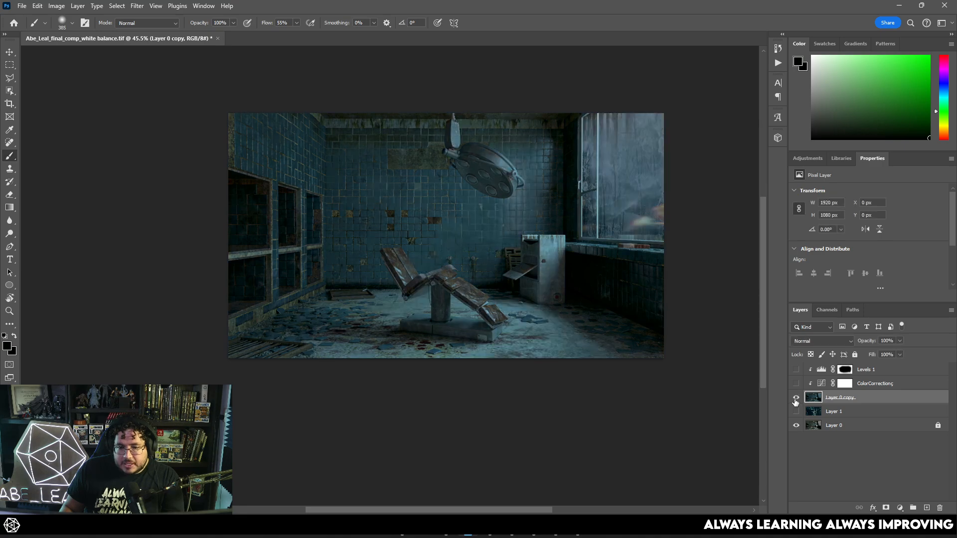
click(795, 384)
click(797, 370)
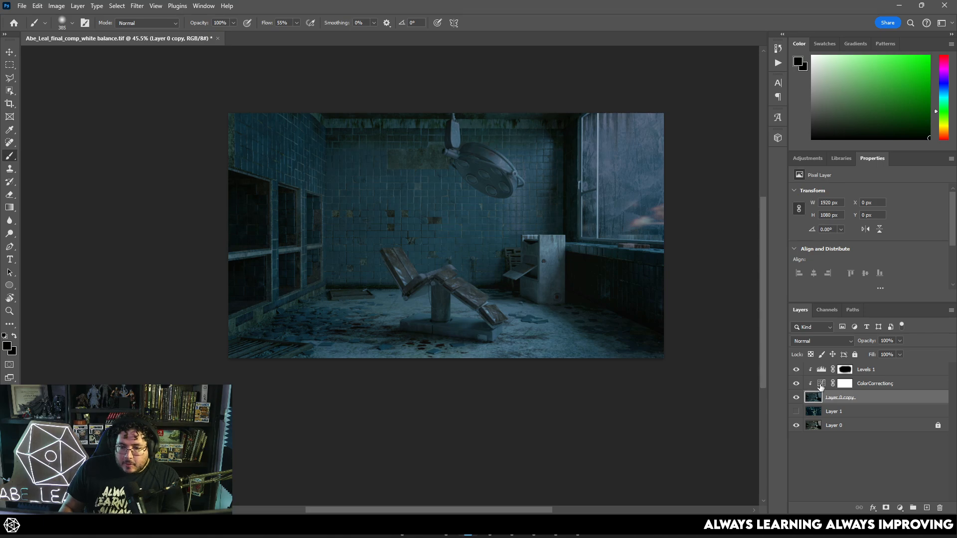
- Try reshaping the color correction layer's RGB curve by lowering the black point, raising the midtones and pulling down the highlights
click(820, 385)
scroll(839, 221, down, 2)
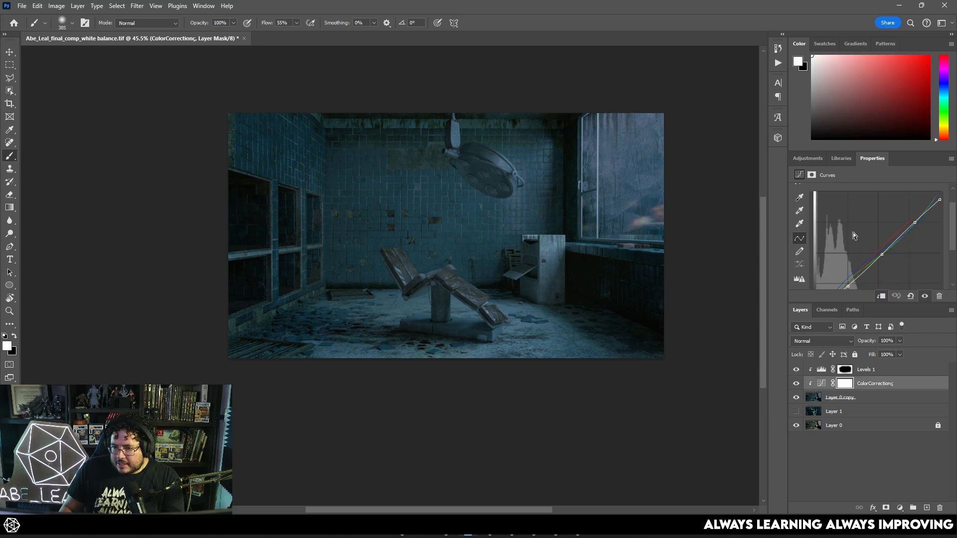
mouse_move(913, 222)
mouse_down()
mouse_move(908, 216)
mouse_move(921, 233)
mouse_up()
scroll(876, 263, down, 2)
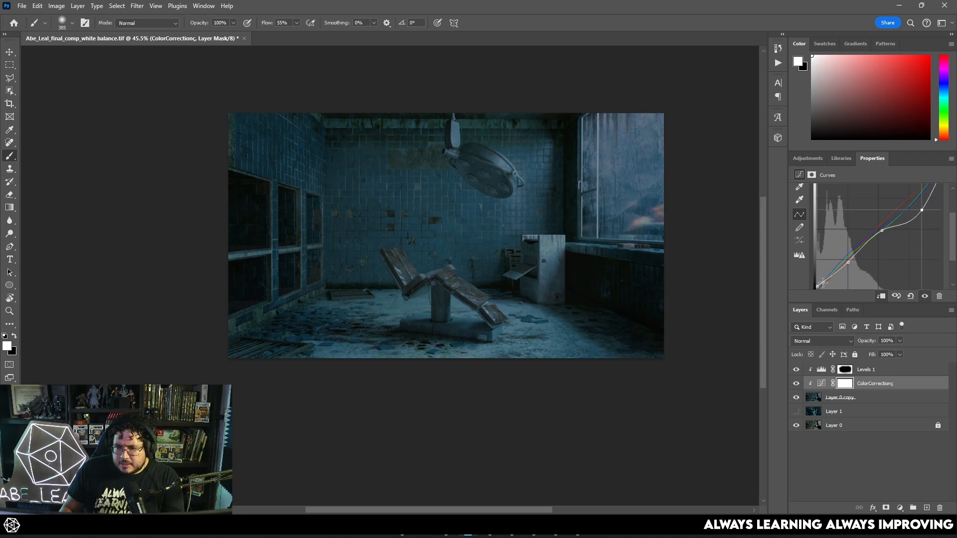
scroll(820, 280, down, 3)
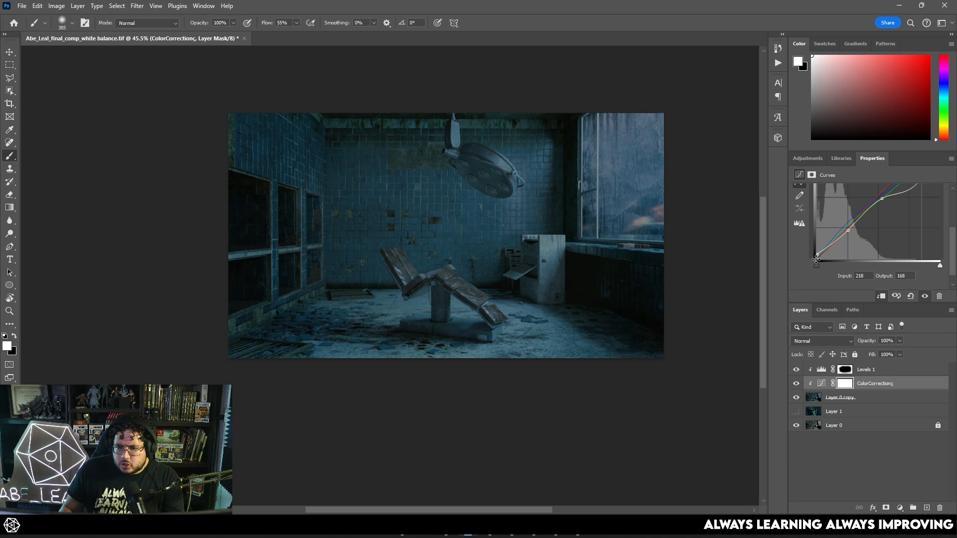
drag(816, 255, 816, 260)
click(848, 230)
drag(848, 230, 877, 196)
scroll(678, 242, down, 1)
scroll(677, 241, up, 3)
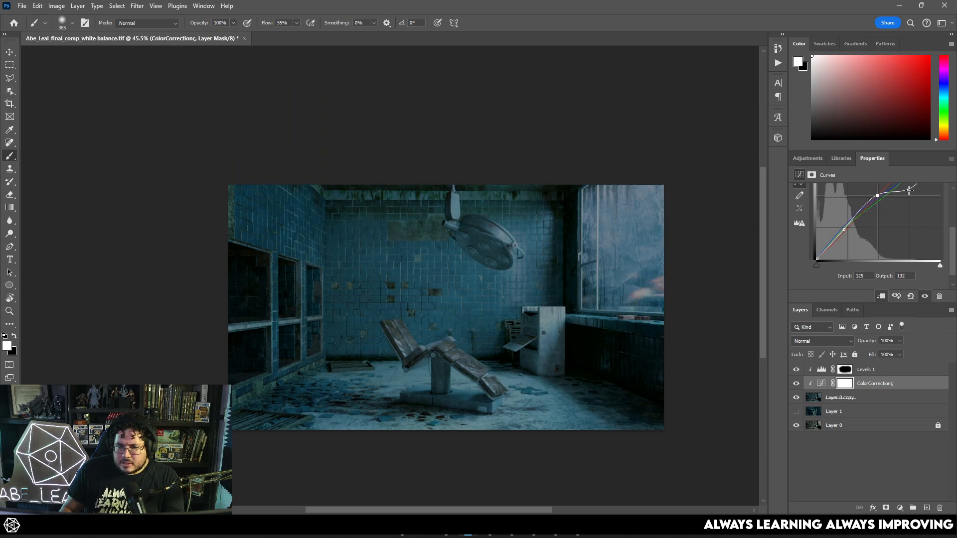
scroll(909, 202, up, 2)
drag(922, 229, 920, 217)
- Compare the image with and without the Curves color correction layer, and delete that layer
click(796, 369)
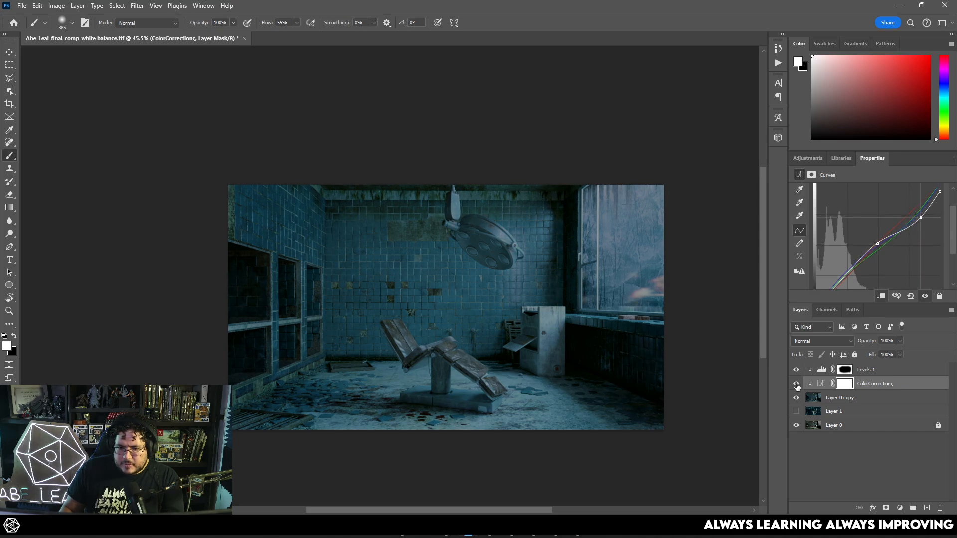
click(796, 383)
click(796, 383)
click(795, 383)
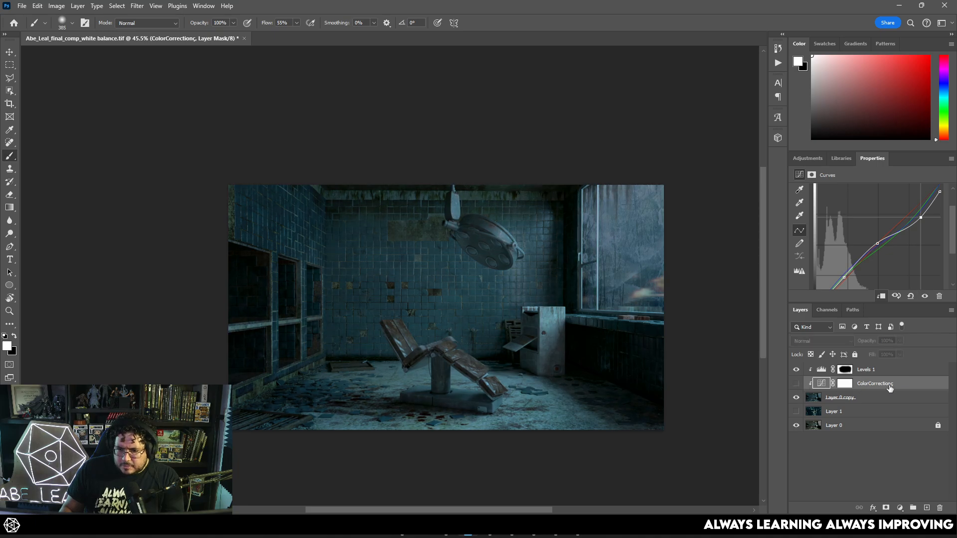
key(Delete)
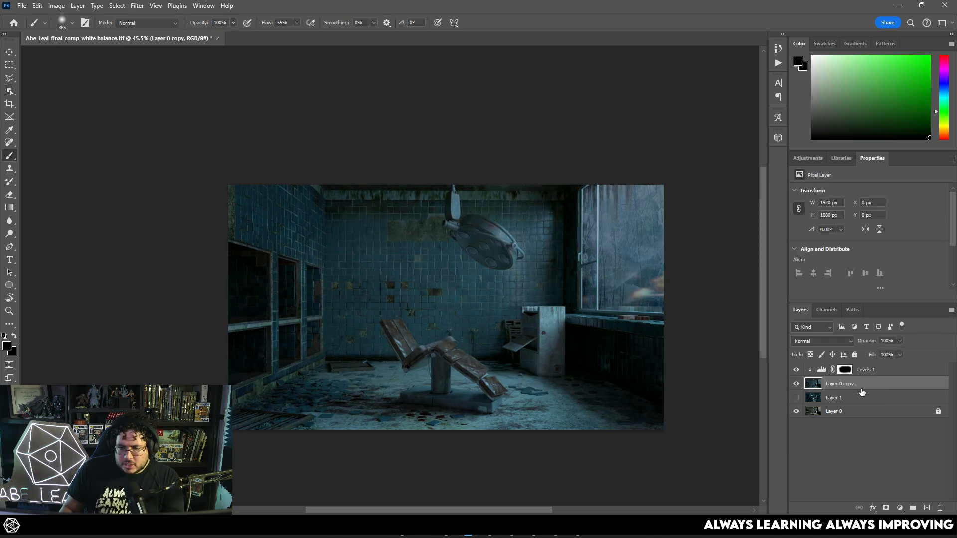
- Add a Curves adjustment above Layer 0 copy, raising midtones, deepening shadows, lifting the black point to output 17, and lowering the highlights and white point
click(899, 507)
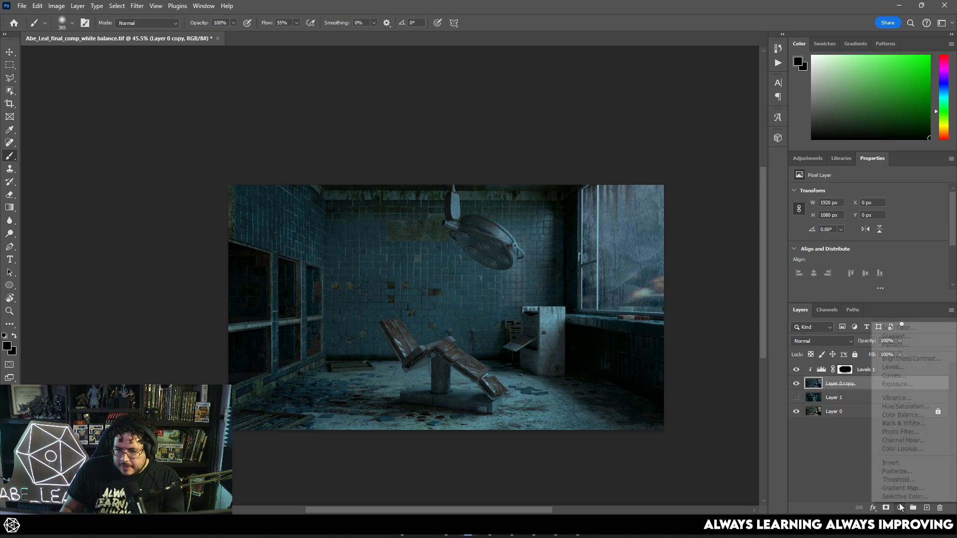
click(904, 376)
scroll(881, 273, down, 3)
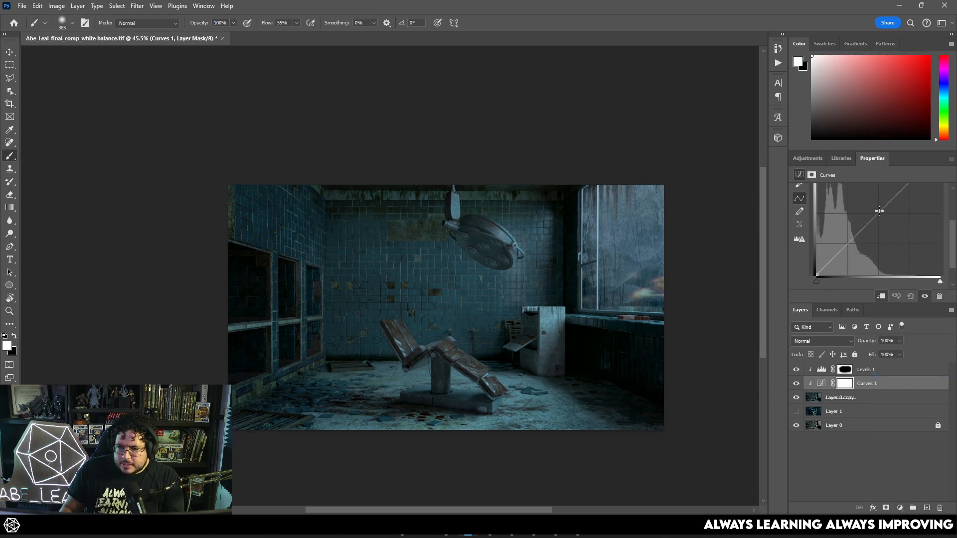
mouse_move(879, 212)
mouse_down()
mouse_move(883, 220)
mouse_move(871, 208)
mouse_up()
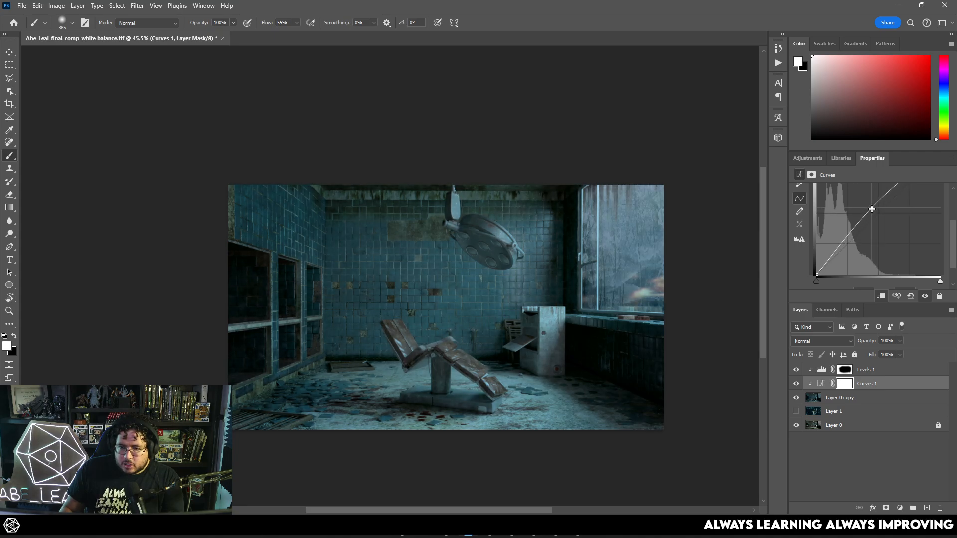
drag(838, 246, 813, 258)
scroll(808, 269, down, 1)
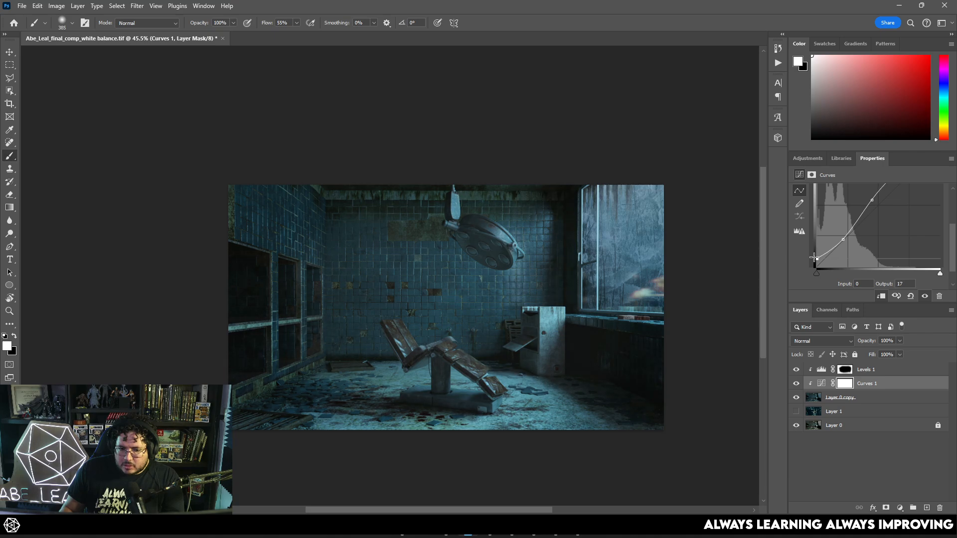
scroll(888, 235, up, 4)
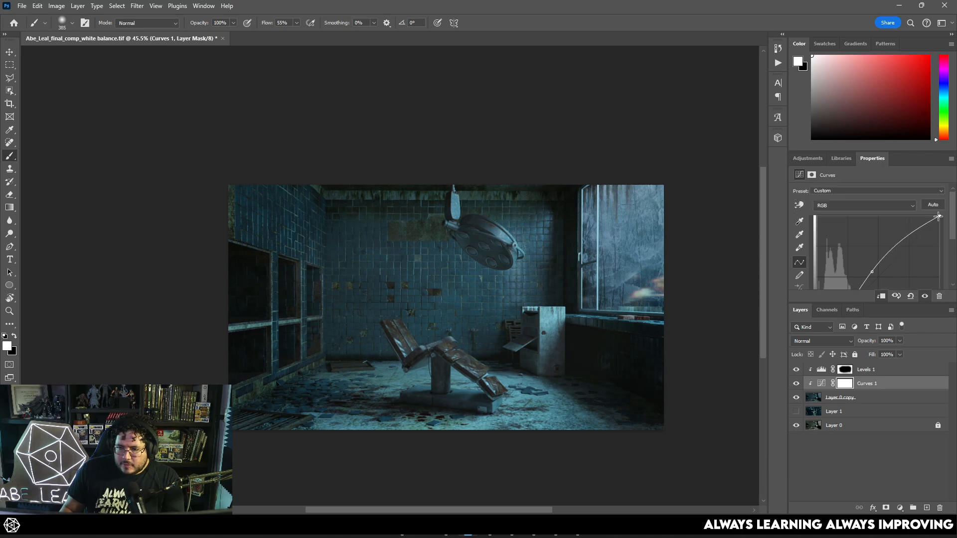
drag(939, 216, 914, 247)
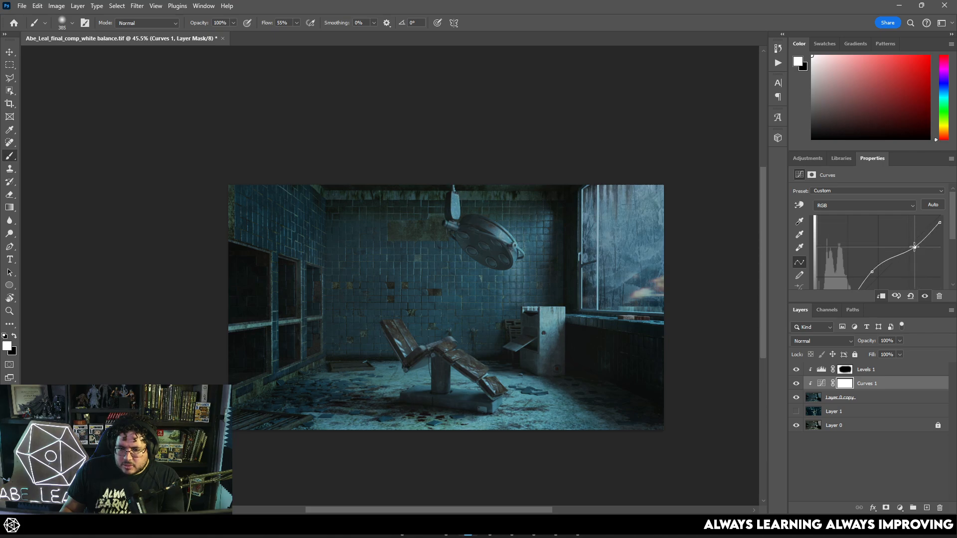
scroll(513, 284, down, 1)
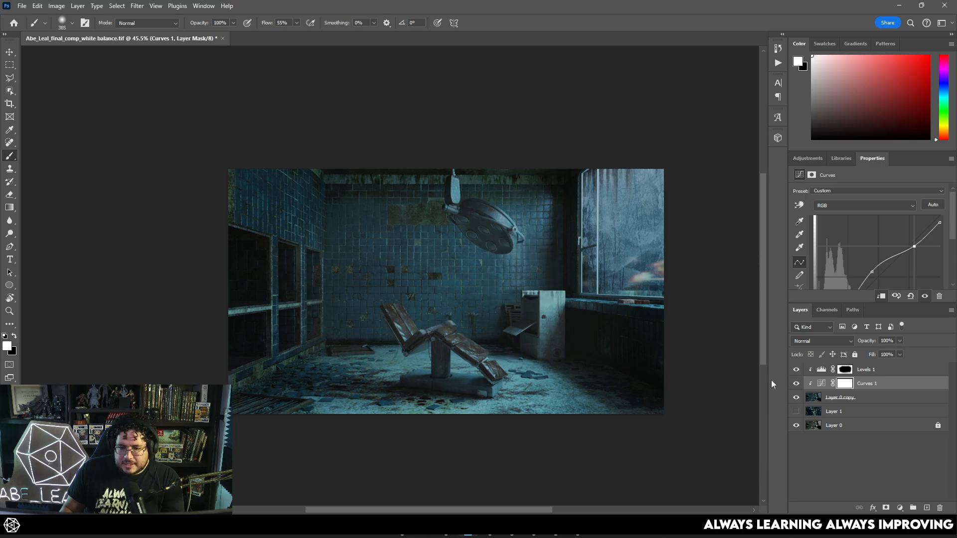
- Toggle the visibility of Layer 0 copy to compare the graded image with the original, leaving it shown
click(795, 397)
click(796, 397)
click(795, 397)
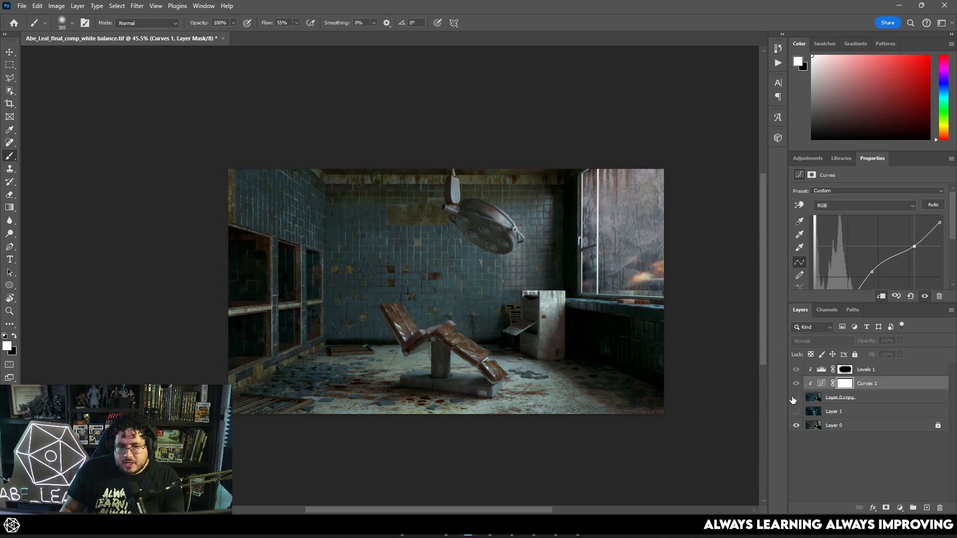
click(794, 398)
click(794, 398)
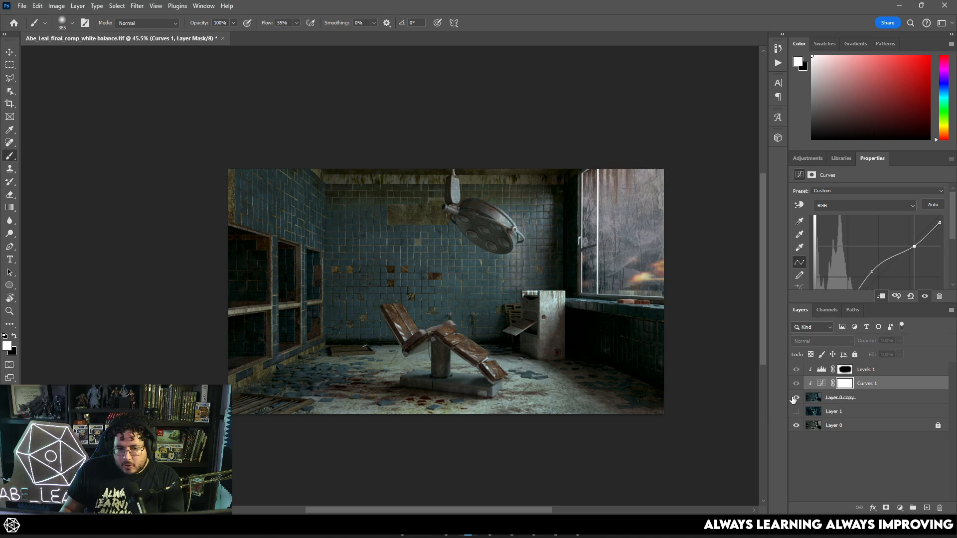
click(794, 398)
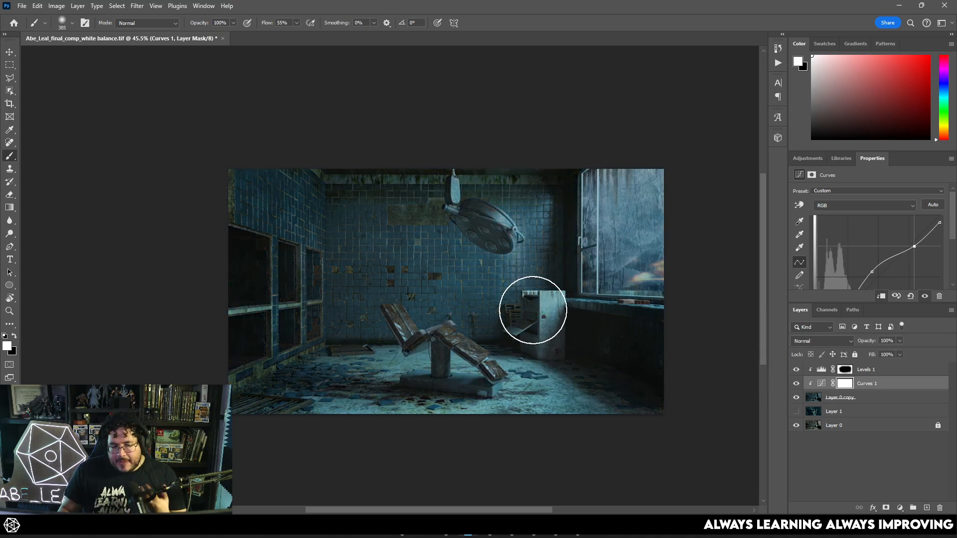
- Raise the Curves 1 white point to full output and set the layer to Dissolve blending at 61% opacity
scroll(863, 288, down, 1)
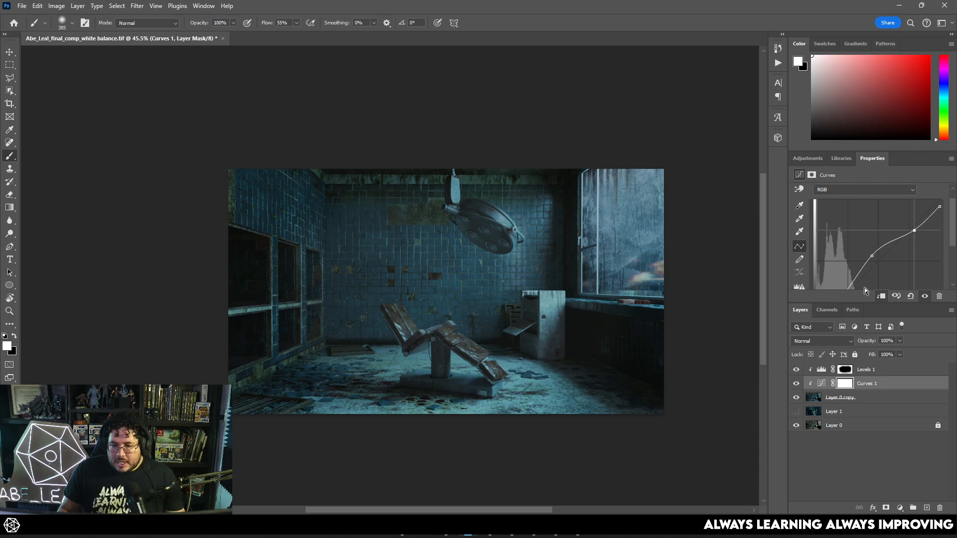
scroll(864, 288, up, 1)
drag(941, 223, 946, 212)
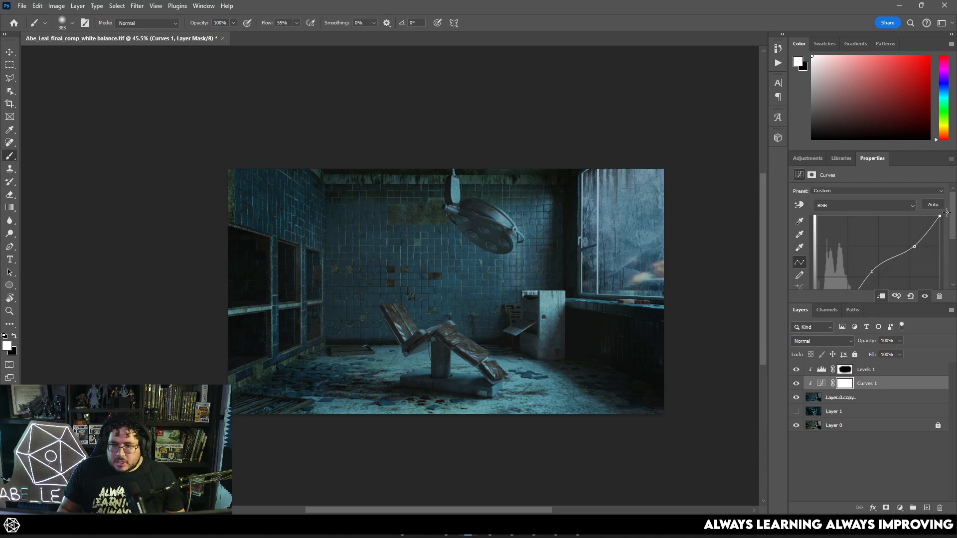
scroll(823, 348, down, 2)
scroll(849, 309, down, 1)
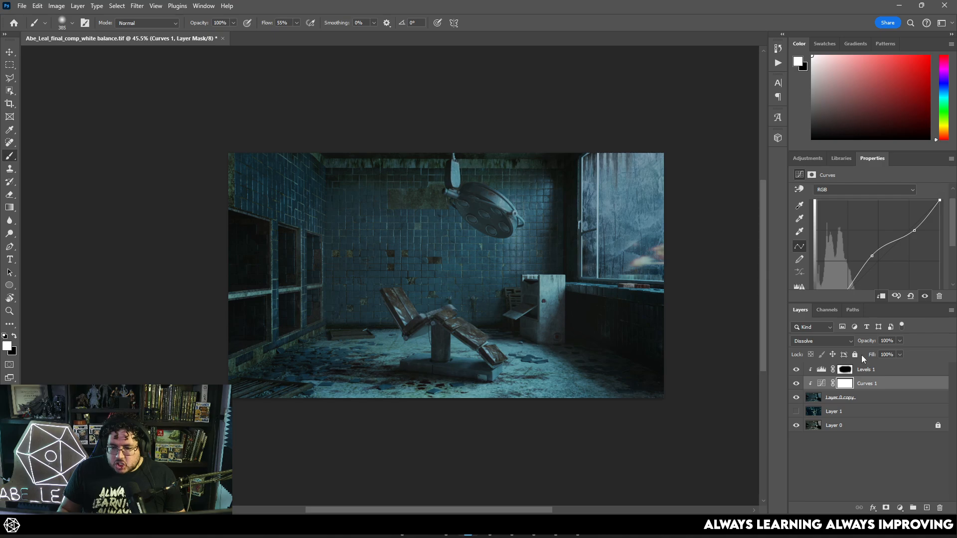
drag(868, 342, 862, 344)
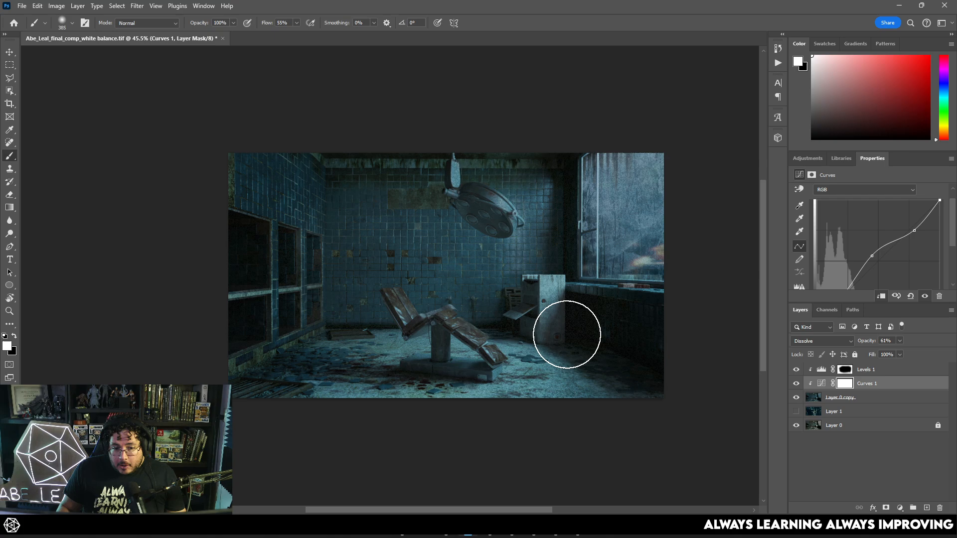
- Add an Exposure adjustment above Curves 1 with exposure +0.34 and offset +0.0051
click(899, 507)
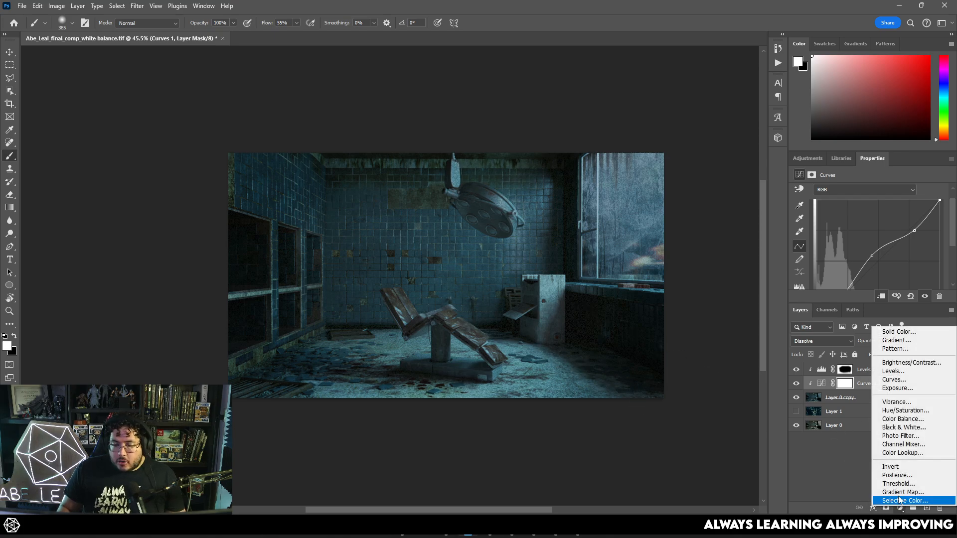
click(895, 388)
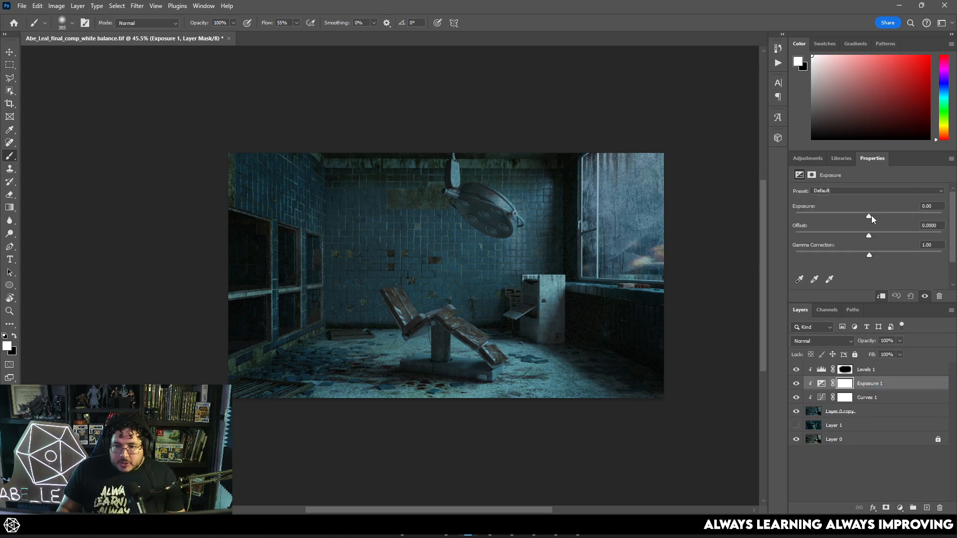
drag(870, 214, 877, 213)
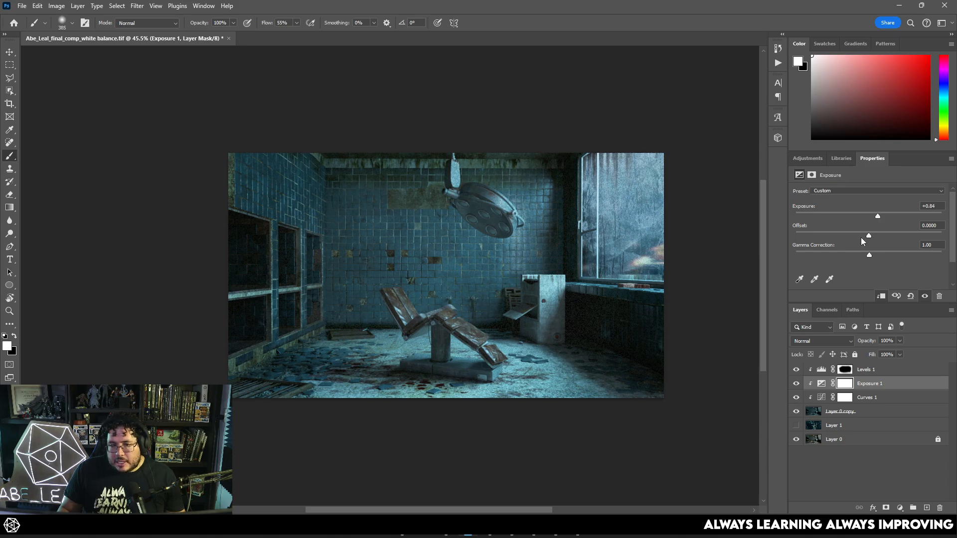
drag(863, 257, 874, 216)
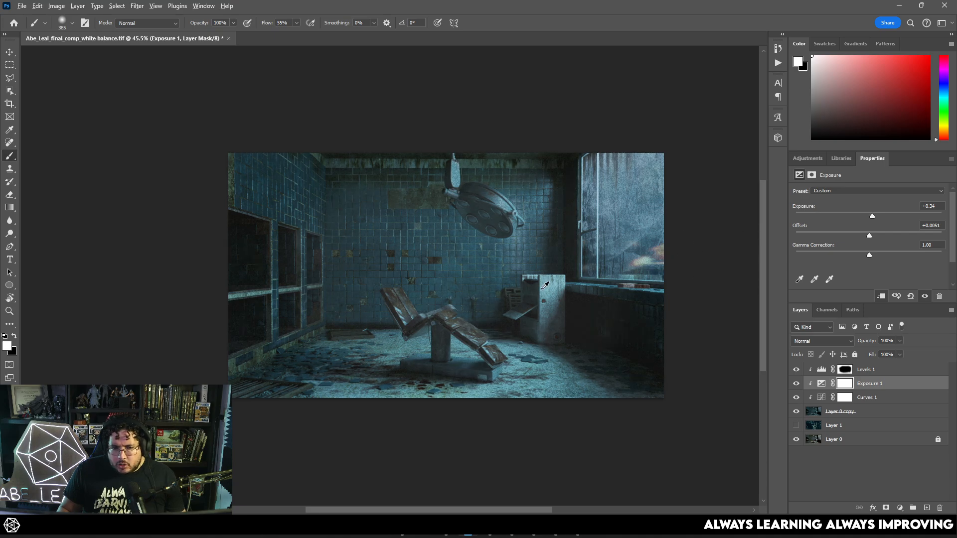
scroll(491, 309, up, 3)
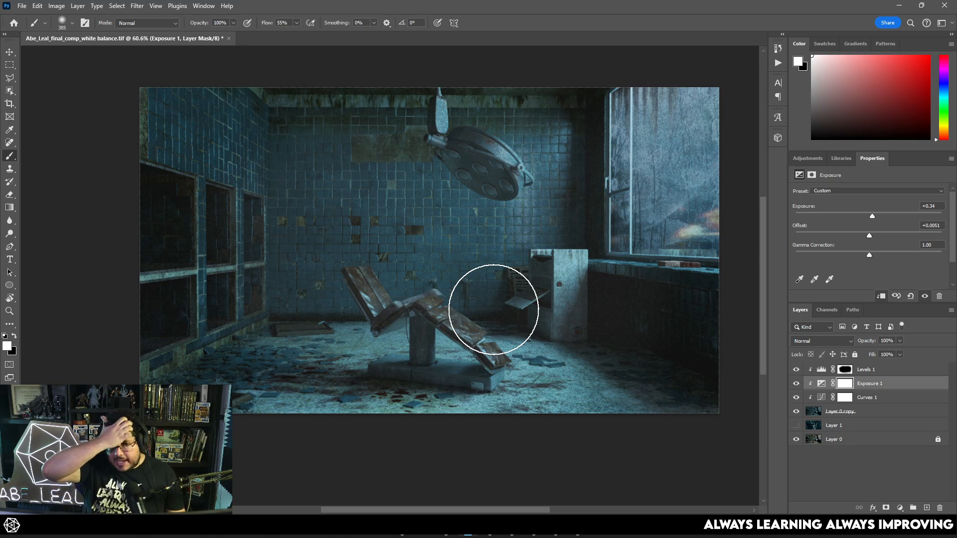
scroll(493, 309, down, 1)
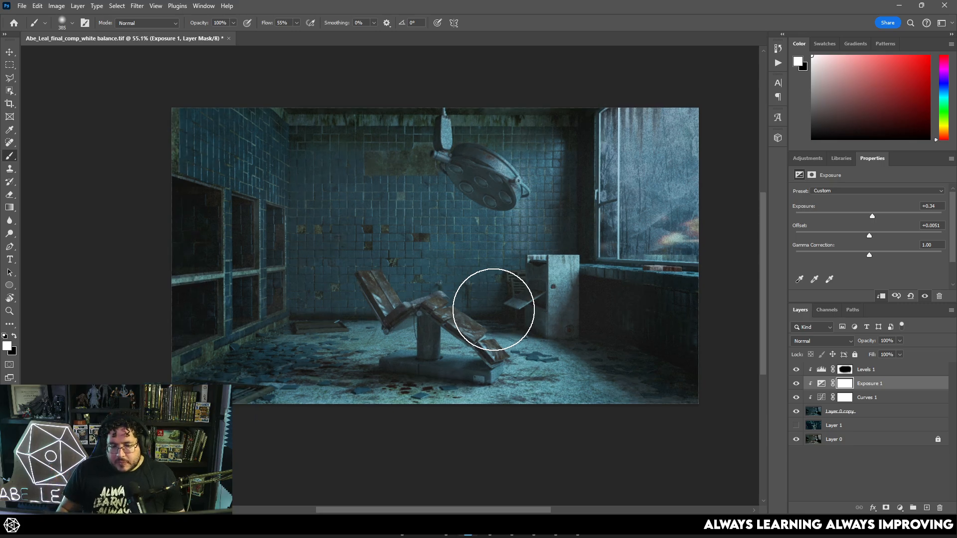
scroll(495, 299, down, 1)
scroll(495, 312, up, 2)
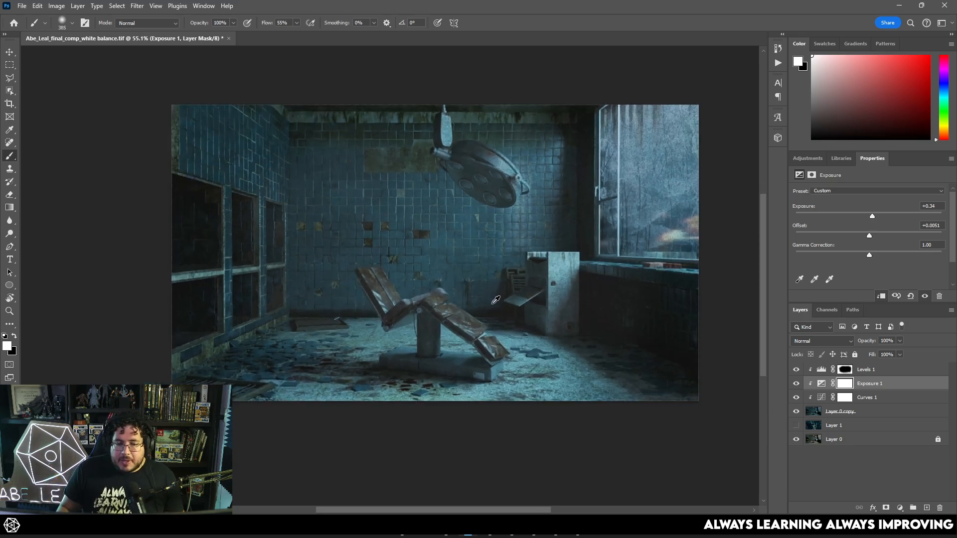
scroll(573, 262, down, 2)
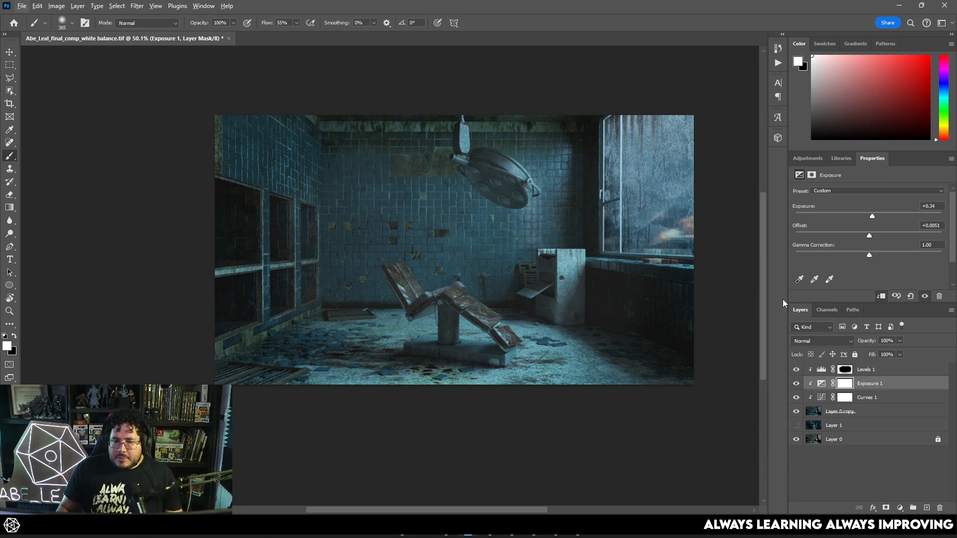
- Create a new layer above Levels 1, sample light blue from the metal cabinet, and reduce the soft round brush to 291 px
click(876, 370)
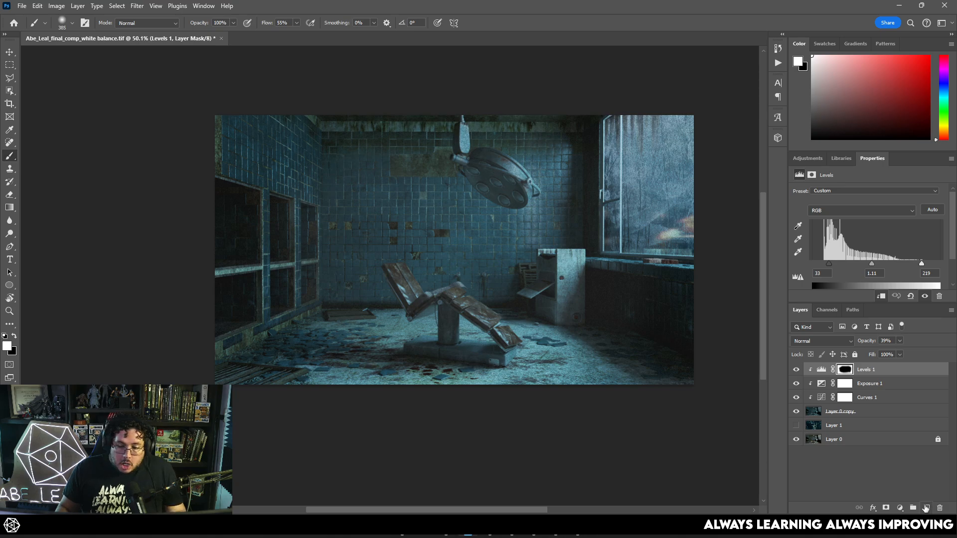
click(925, 507)
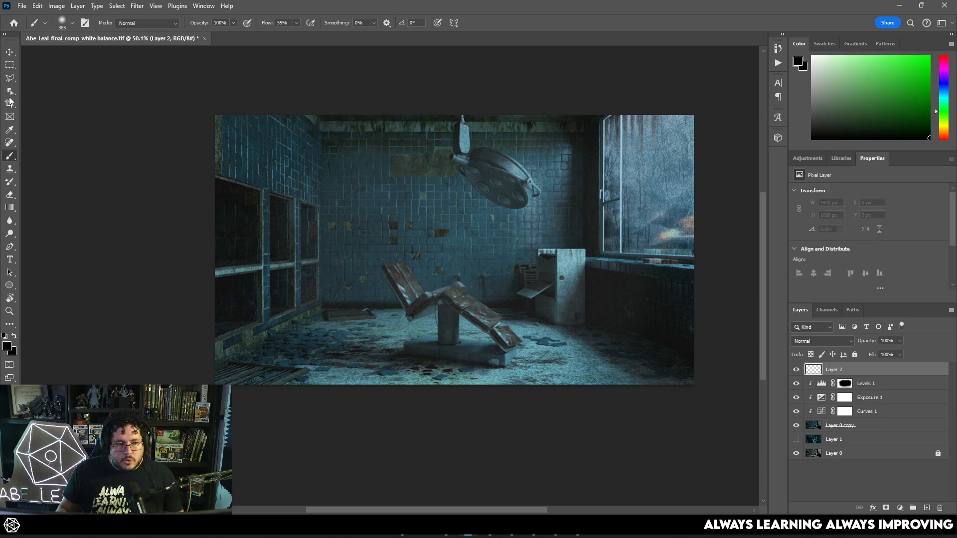
click(10, 78)
drag(426, 163, 370, 161)
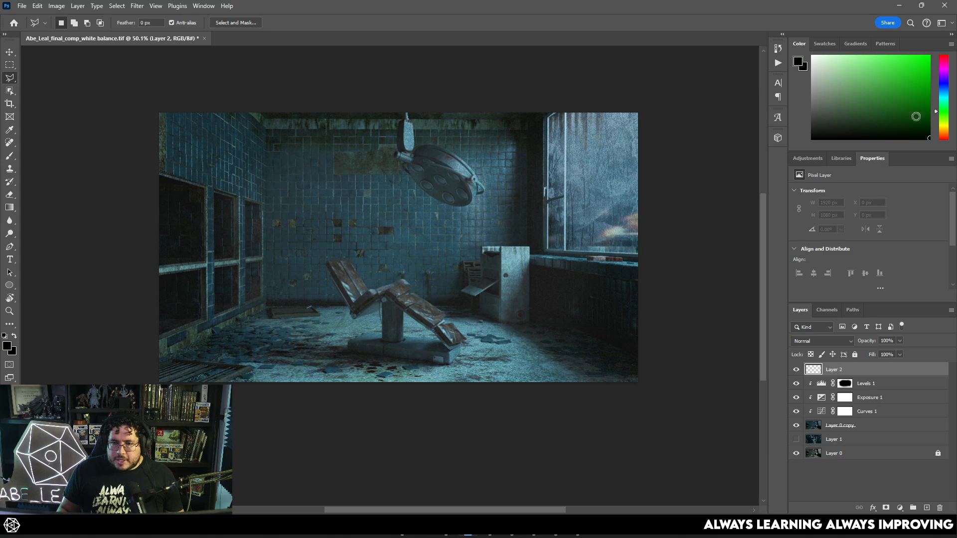
click(944, 98)
click(832, 71)
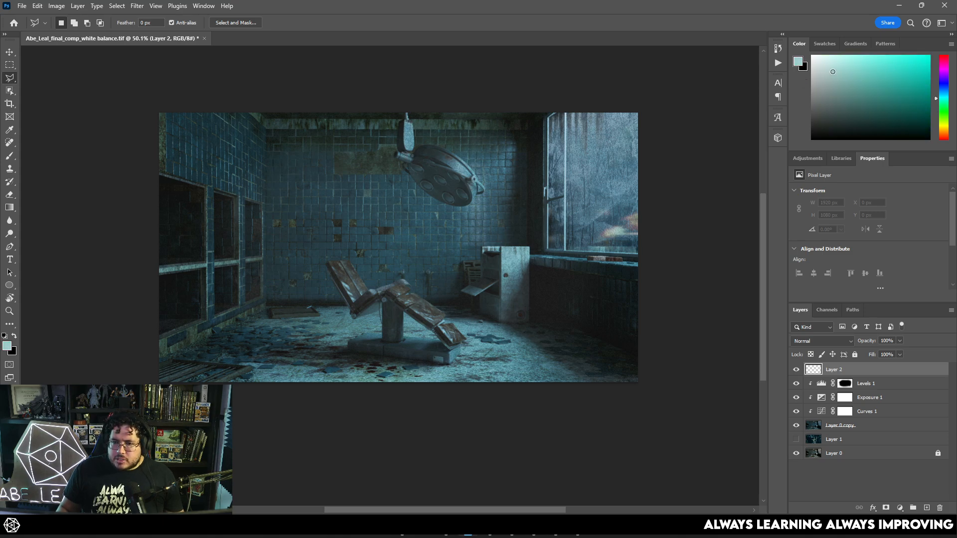
key(b)
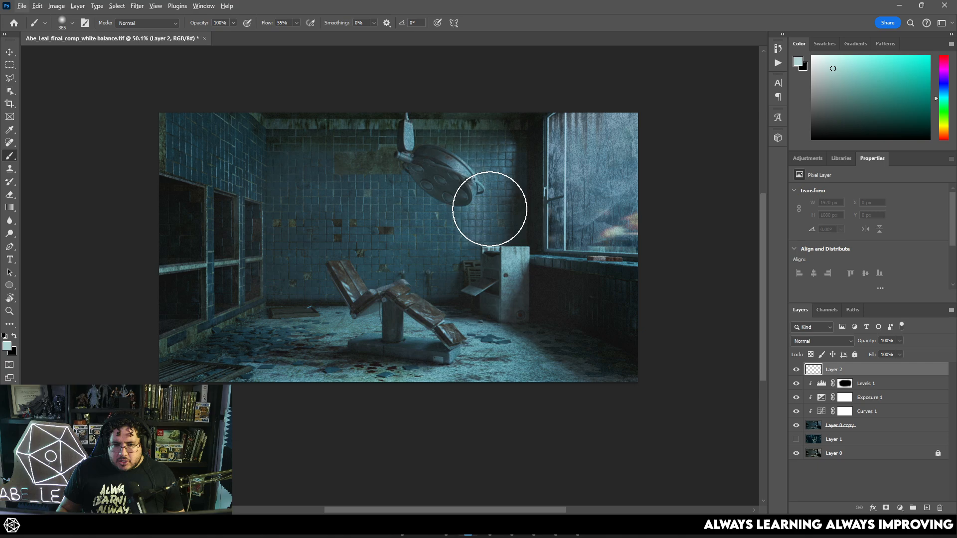
alt+click(516, 258)
right_click(602, 152)
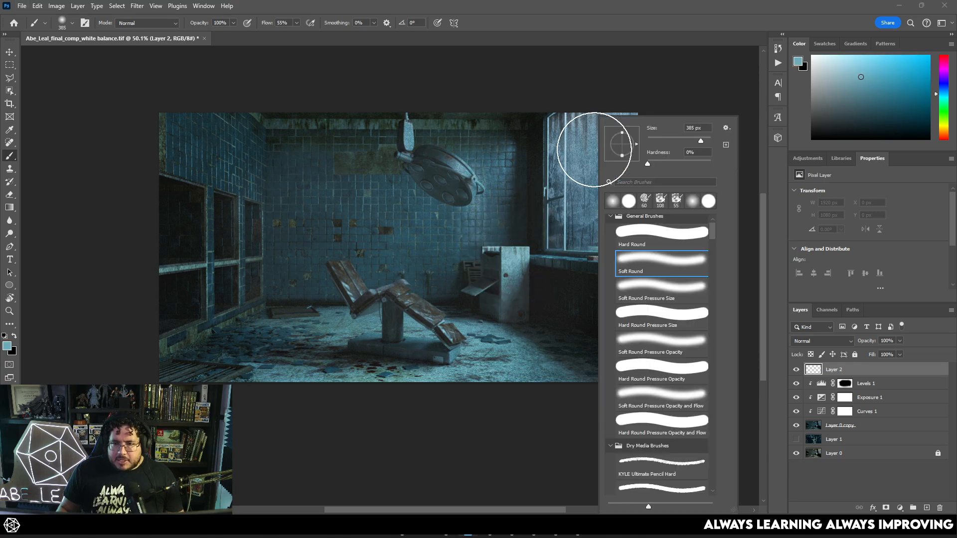
drag(698, 142, 686, 142)
- Outline a polygonal light beam widening from the back wall's lower left towards the window and floor, fill it with the sampled blue, and deselect
key(l)
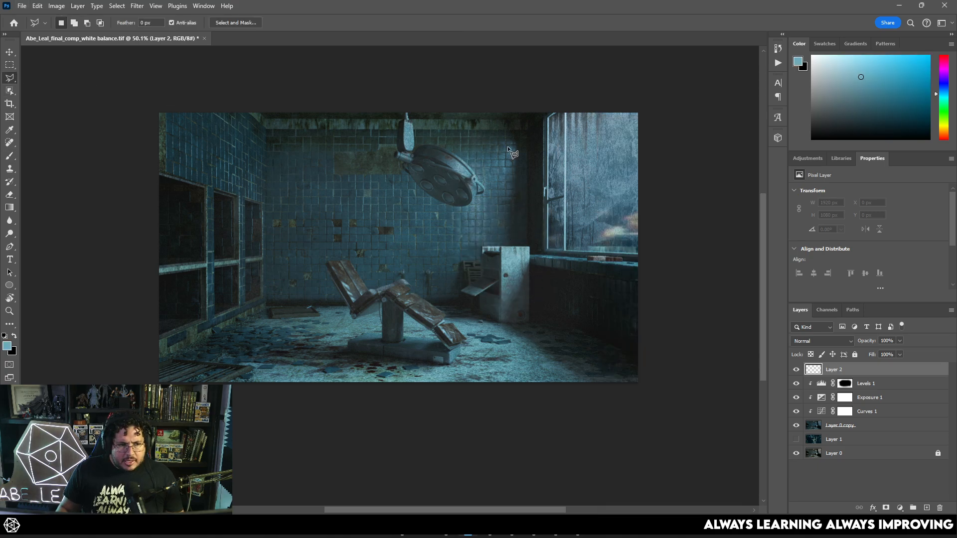
click(570, 90)
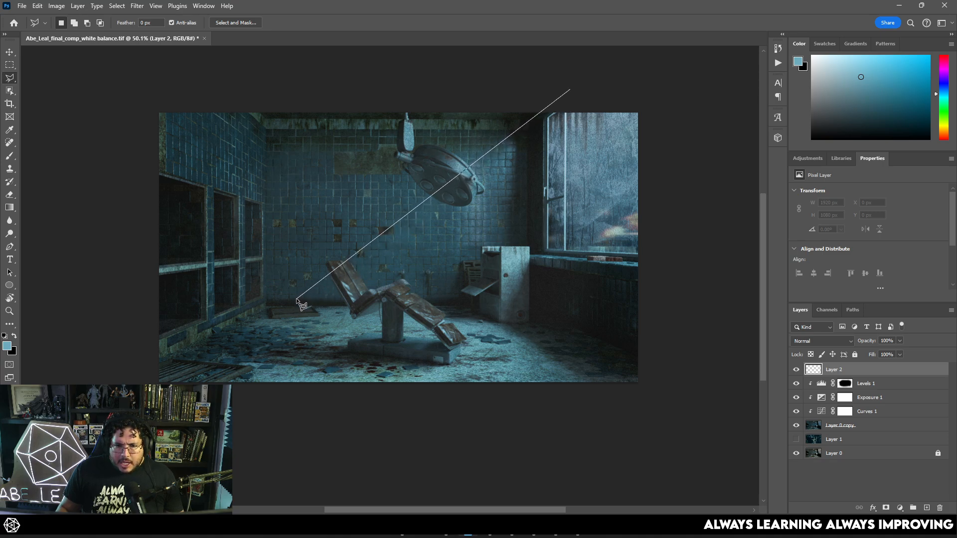
click(286, 286)
click(585, 466)
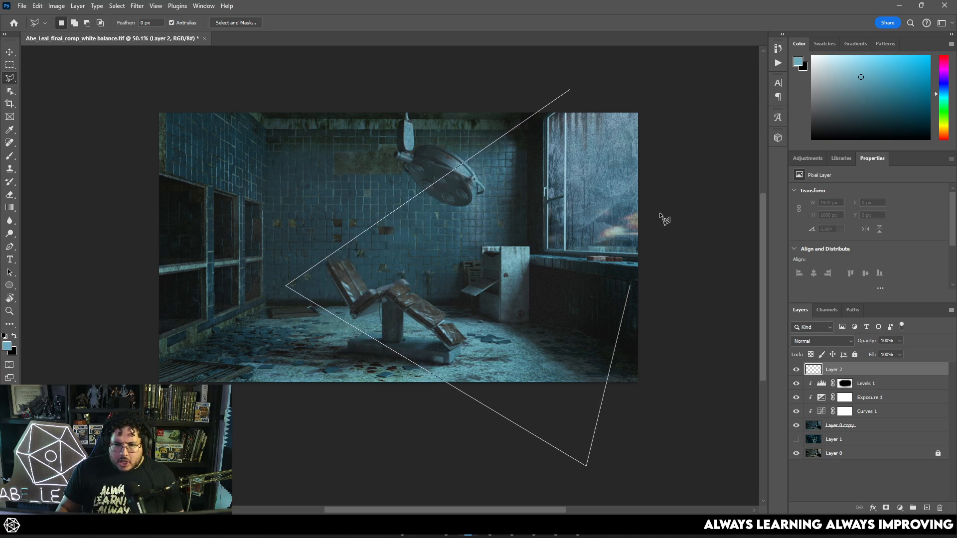
click(684, 89)
click(572, 92)
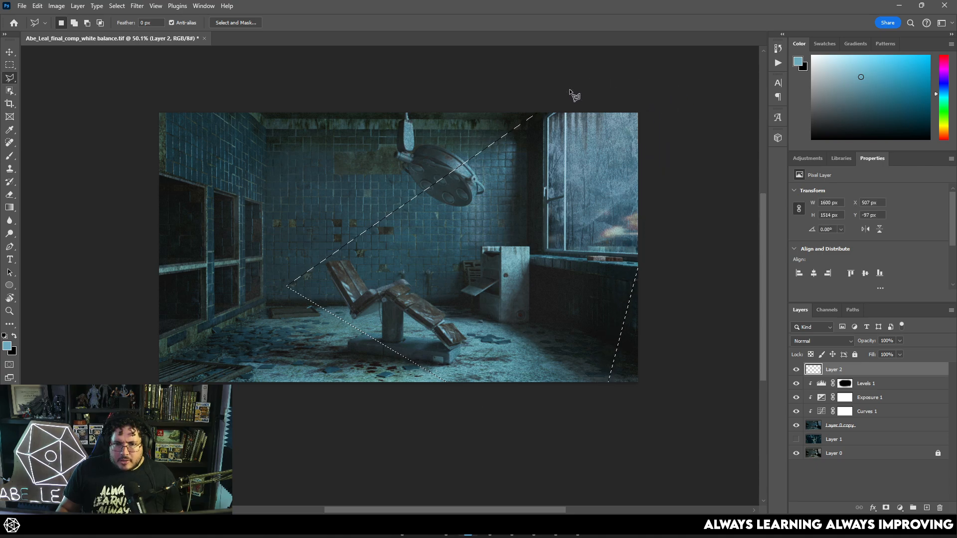
key(x)
key(ctrl+BackSpace)
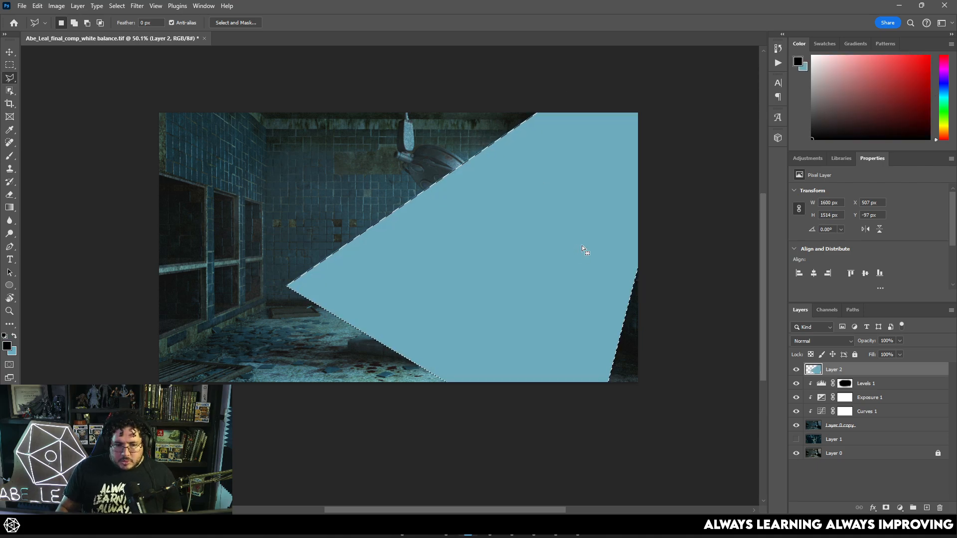
key(ctrl+d)
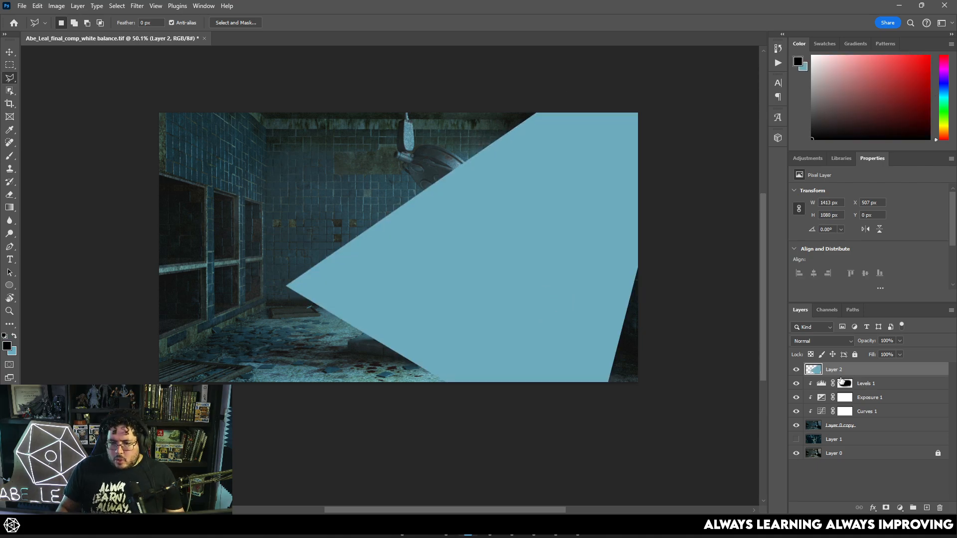
- Apply a Motion Blur to the blue beam on Layer 2 with a 49° angle and a distance of 264 pixels
click(137, 6)
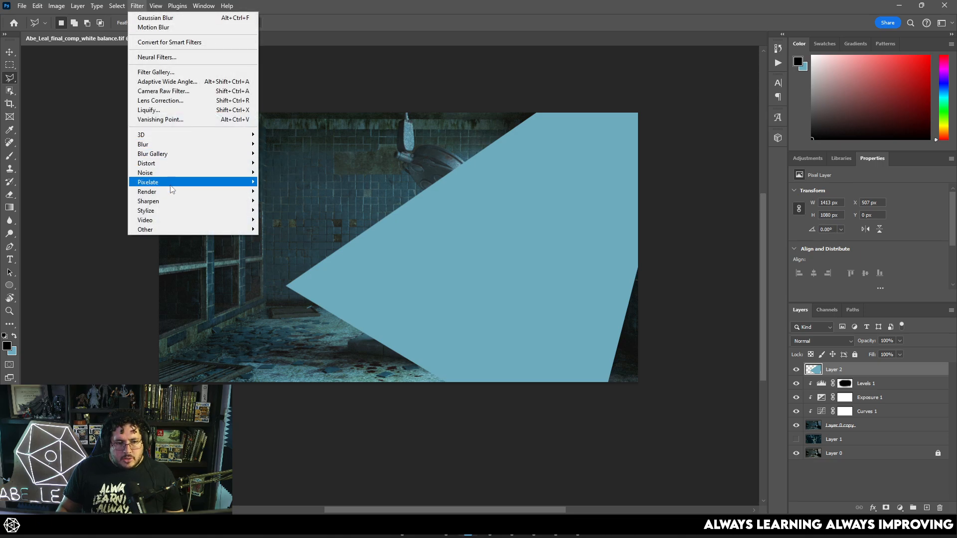
mouse_move(171, 148)
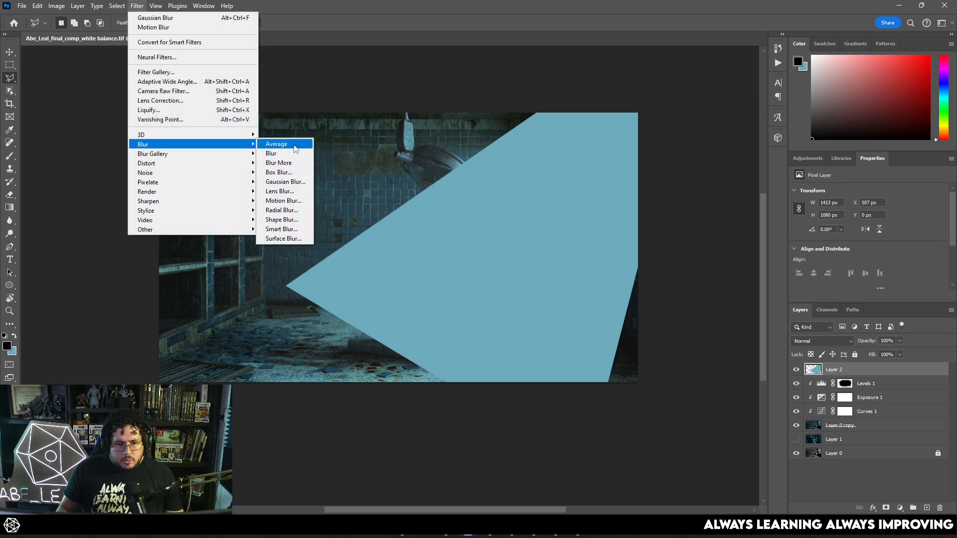
click(282, 201)
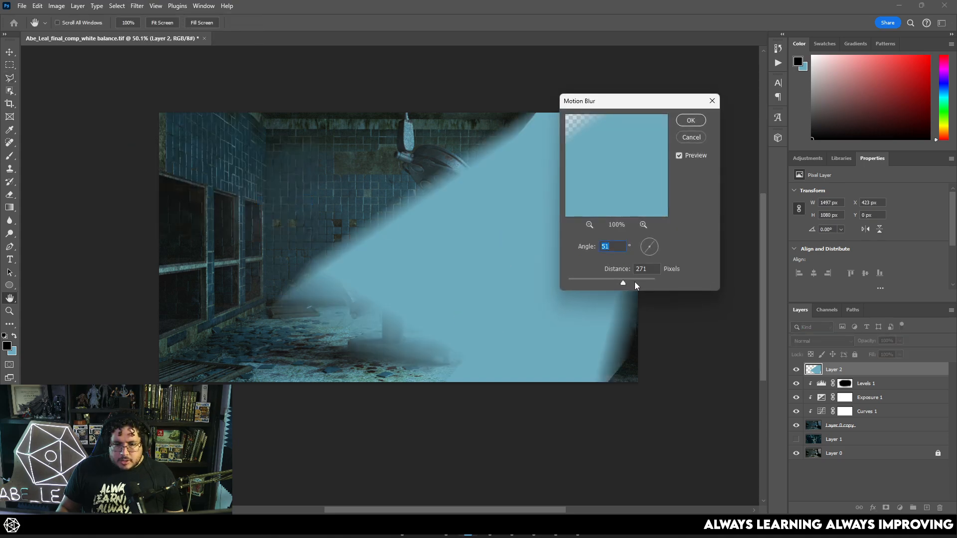
drag(650, 247, 654, 237)
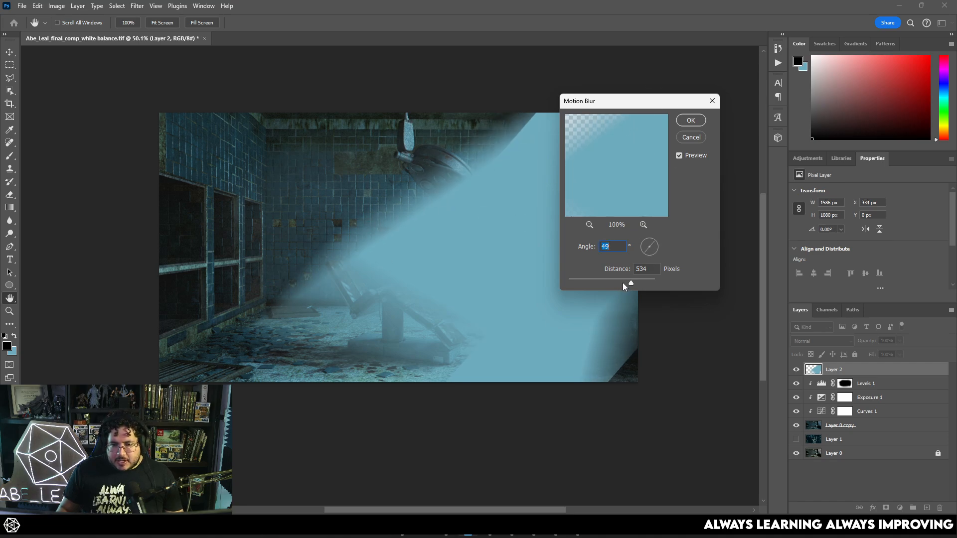
drag(622, 283, 617, 284)
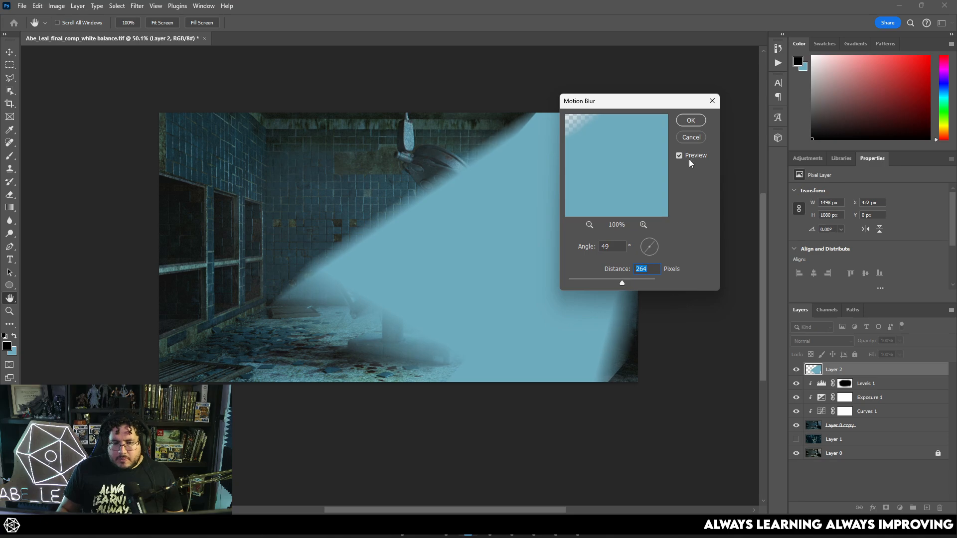
click(690, 121)
- Set Layer 2's blend mode to Hard Light and add a layer mask to it
click(849, 341)
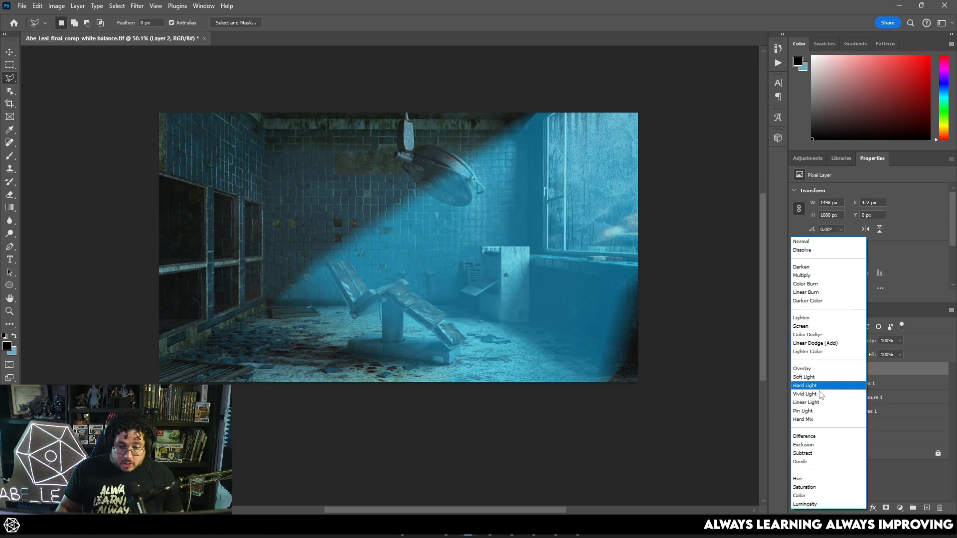
click(817, 388)
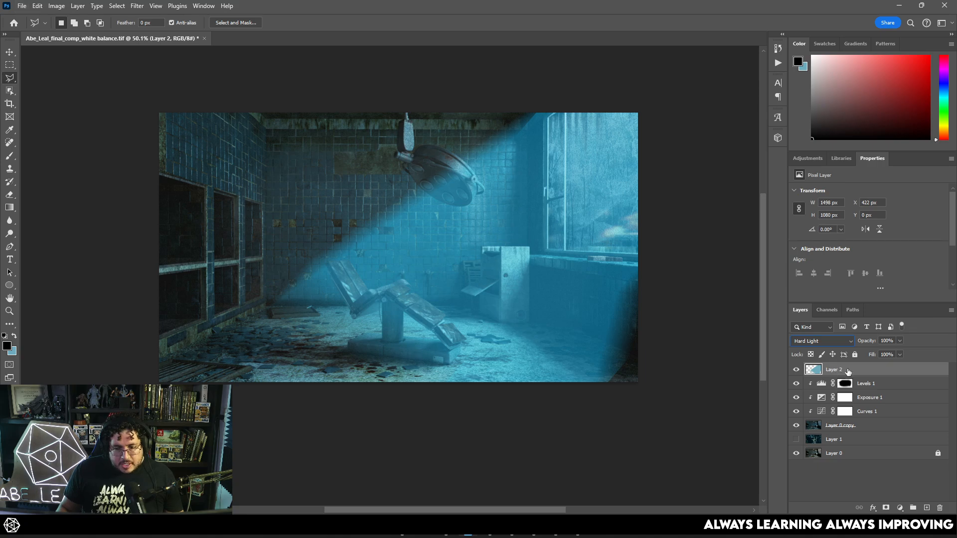
click(885, 507)
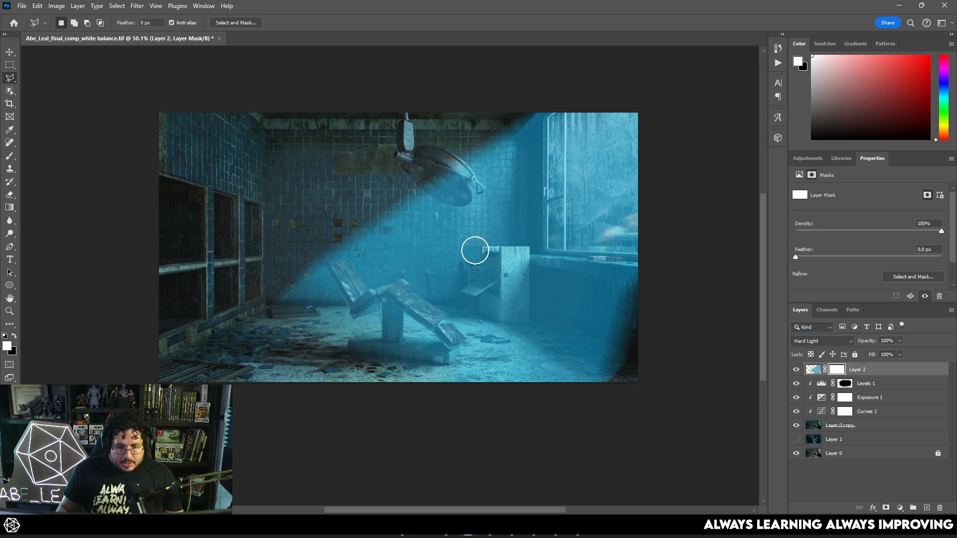
- Paint black on Layer 2's mask with the 291 px soft round brush, fading the beam below the window and along its upper edge
key(b)
right_click(364, 198)
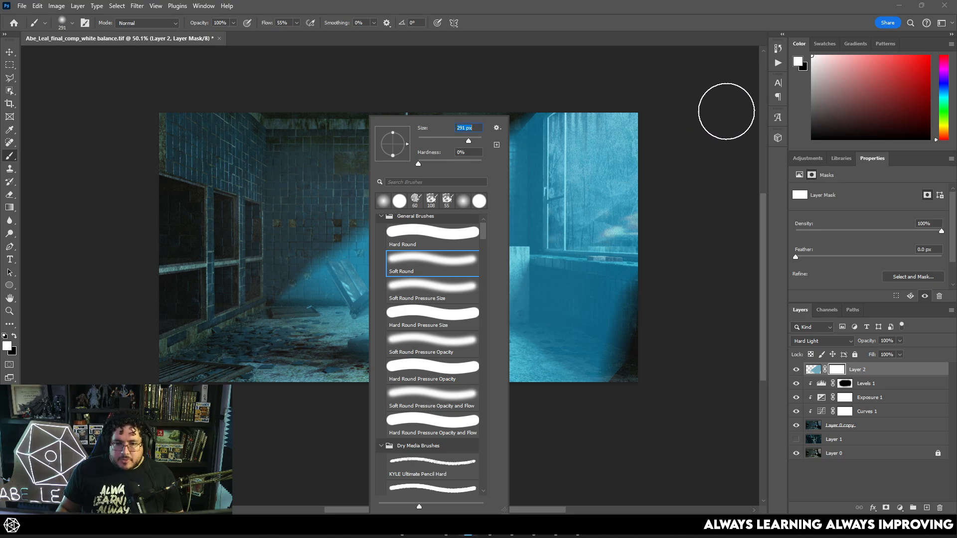
key(Escape)
key(x)
mouse_move(667, 247)
mouse_down()
mouse_move(546, 419)
mouse_move(578, 313)
mouse_up()
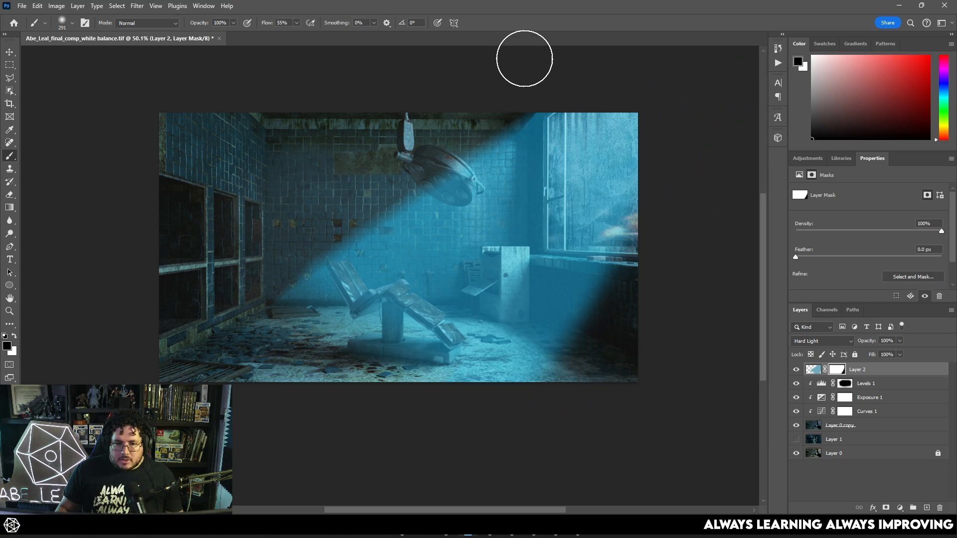
mouse_move(540, 61)
mouse_down()
mouse_move(496, 142)
mouse_move(445, 187)
mouse_up()
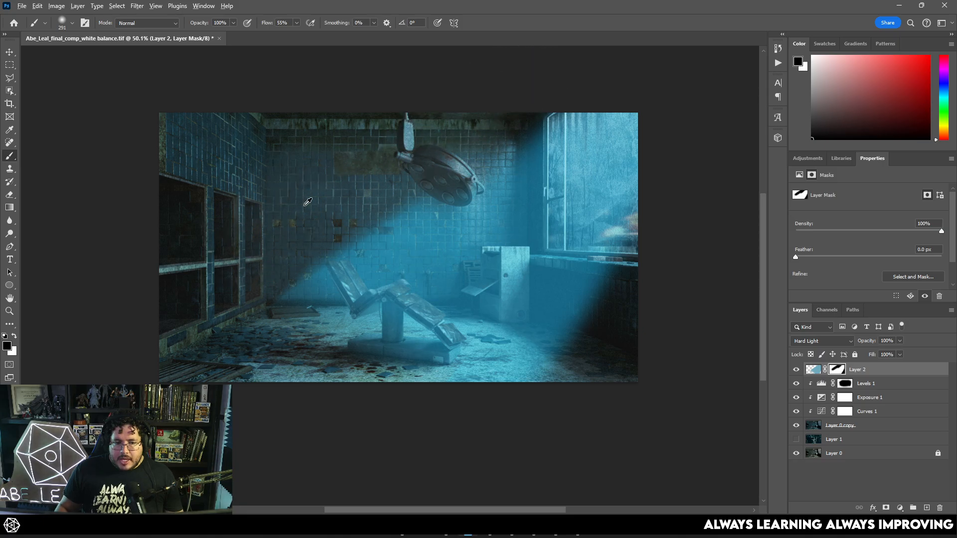
- Mask the blue beam off the hanging surgical lamp using a black 80 px soft round brush
scroll(308, 202, up, 5)
scroll(589, 171, up, 2)
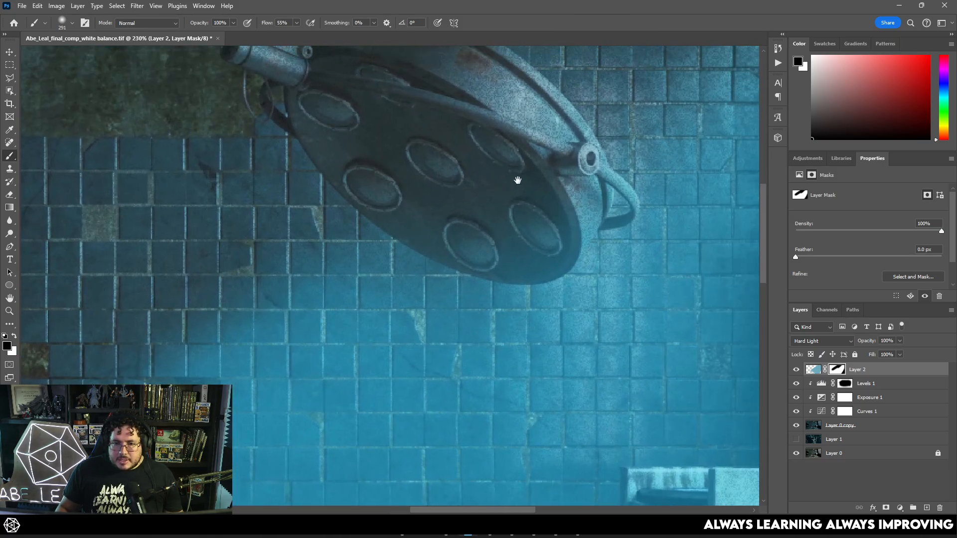
right_click(518, 181)
drag(597, 142, 595, 143)
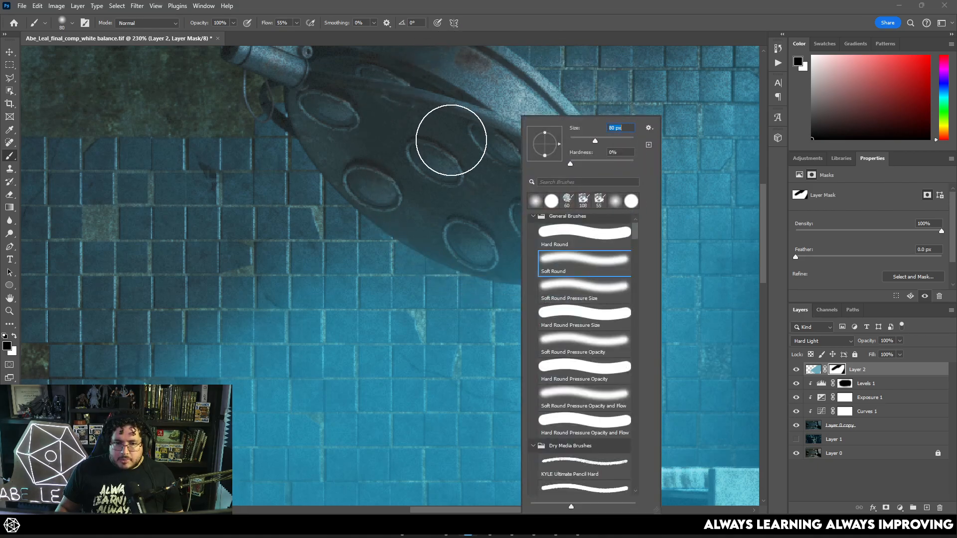
mouse_move(451, 141)
mouse_down()
mouse_move(489, 184)
mouse_move(383, 146)
mouse_move(409, 197)
mouse_move(520, 243)
mouse_move(436, 212)
mouse_move(504, 234)
mouse_move(411, 186)
mouse_move(466, 227)
mouse_move(403, 192)
mouse_move(456, 231)
mouse_move(516, 244)
mouse_move(560, 208)
mouse_move(536, 237)
mouse_move(557, 226)
mouse_move(569, 233)
mouse_move(567, 158)
mouse_move(596, 209)
mouse_up()
scroll(520, 228, down, 5)
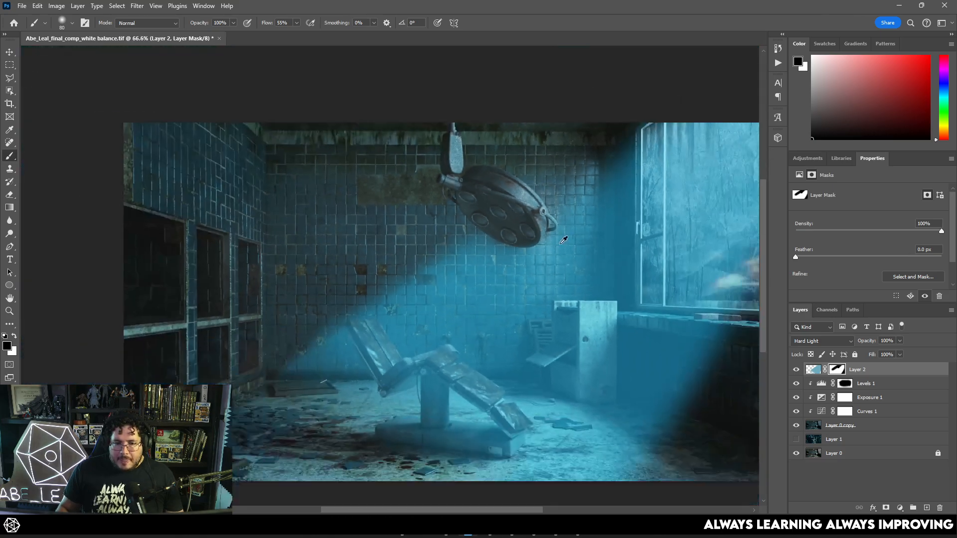
scroll(566, 239, up, 1)
scroll(566, 239, down, 2)
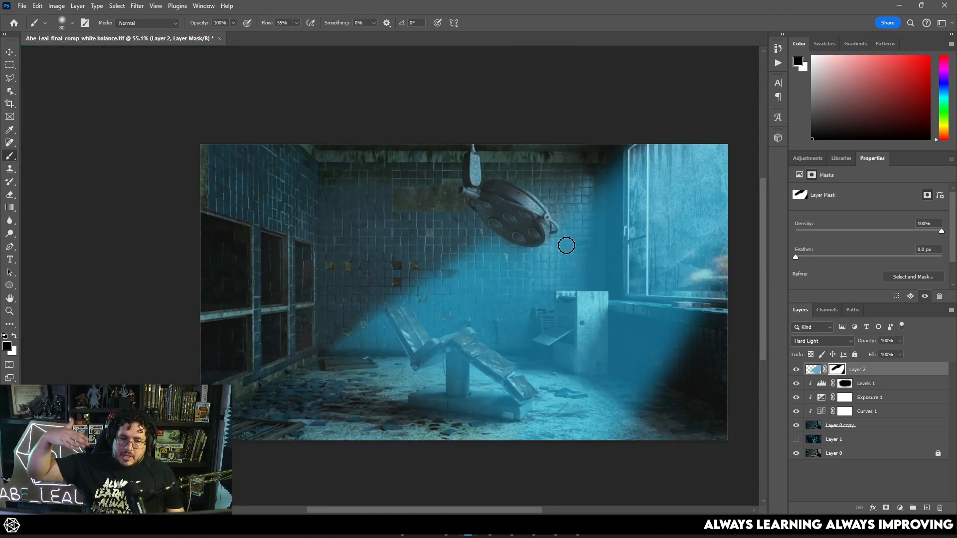
- Paint black on Layer 2's mask with a 25 px soft round brush, removing the blue beam from the operating chair's backrest frame
scroll(476, 361, up, 5)
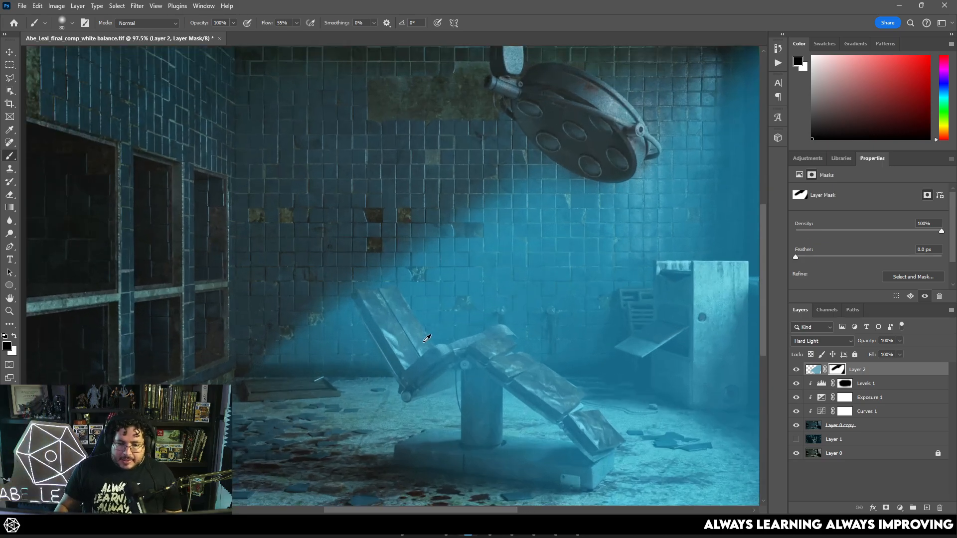
scroll(293, 271, up, 2)
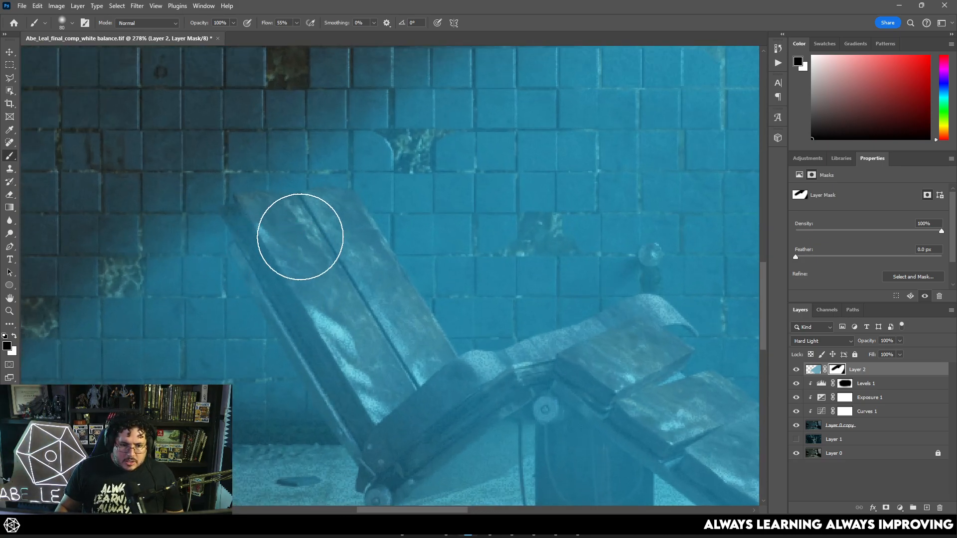
right_click(300, 234)
drag(377, 144, 364, 141)
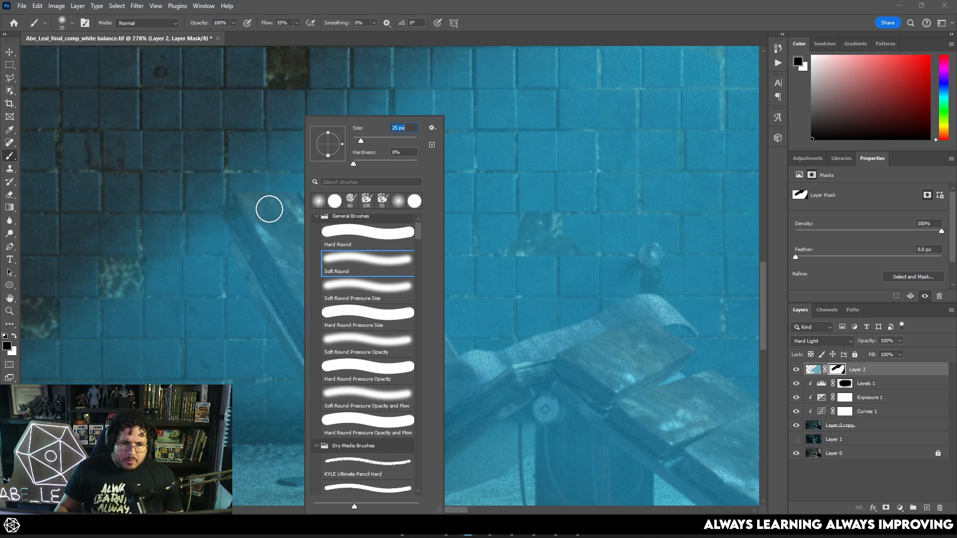
key(Return)
mouse_move(372, 457)
mouse_down()
mouse_move(234, 214)
mouse_move(268, 299)
mouse_move(383, 471)
mouse_move(388, 370)
mouse_move(454, 143)
mouse_move(383, 351)
mouse_move(433, 318)
mouse_move(366, 424)
mouse_move(485, 317)
mouse_move(466, 347)
mouse_move(479, 376)
mouse_move(469, 404)
mouse_move(458, 387)
mouse_move(533, 315)
mouse_up()
- Mask the beam off the dark underside of the chair's seat and leg rest and part of its column with a 32 px soft brush
right_click(393, 353)
key(Return)
drag(540, 358, 474, 297)
scroll(490, 360, down, 5)
drag(487, 354, 432, 215)
mouse_move(434, 248)
mouse_down()
mouse_move(427, 324)
mouse_move(424, 224)
mouse_up()
mouse_move(430, 182)
mouse_down()
mouse_move(470, 213)
mouse_move(427, 175)
mouse_move(591, 291)
mouse_move(645, 347)
mouse_move(584, 290)
mouse_move(468, 211)
mouse_up()
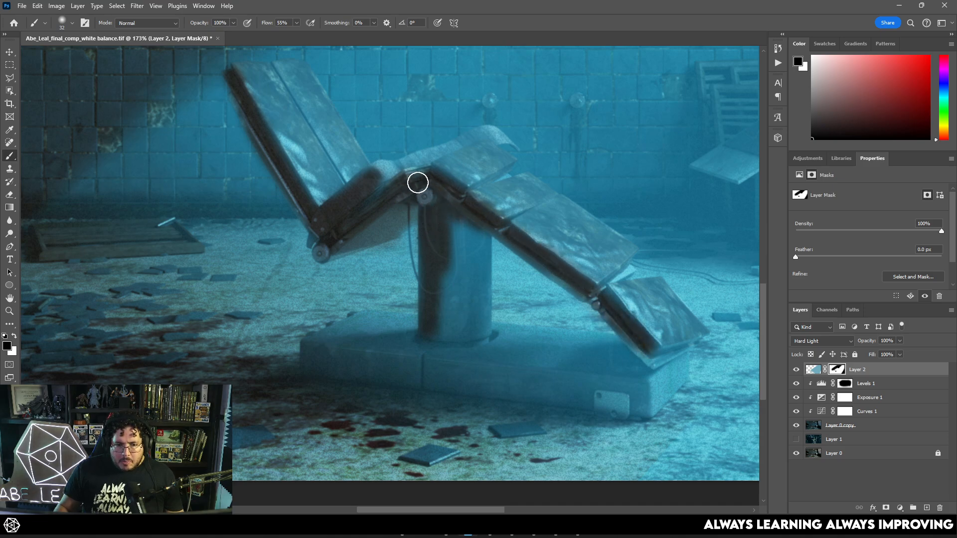
- Mask the beam off the chair's pedestal column and base block using a black 56 px soft round brush
right_click(479, 241)
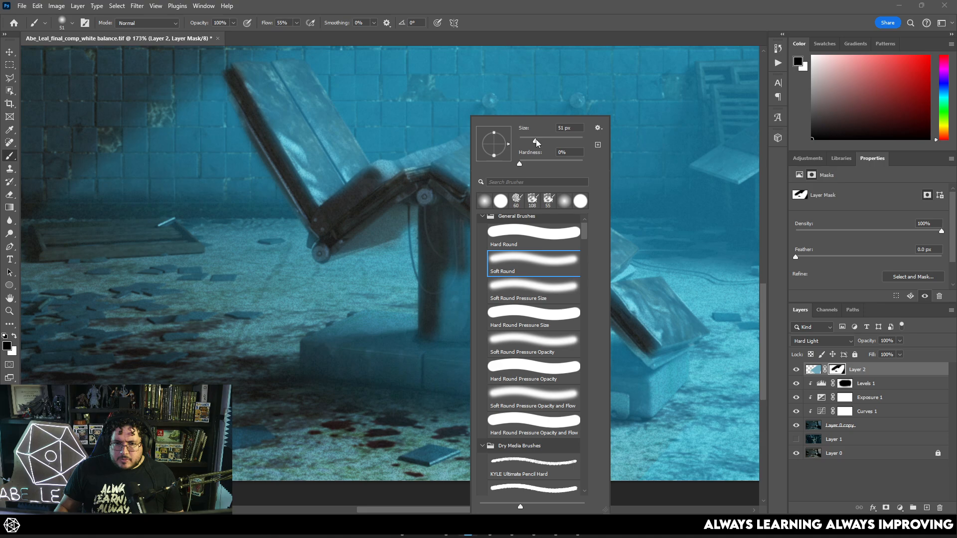
key(Return)
mouse_move(442, 314)
mouse_down()
mouse_move(466, 331)
mouse_move(473, 226)
mouse_up()
mouse_move(472, 327)
mouse_down()
mouse_move(426, 364)
mouse_move(431, 346)
mouse_move(412, 348)
mouse_move(325, 394)
mouse_up()
mouse_move(414, 382)
mouse_down()
mouse_move(440, 353)
mouse_move(560, 365)
mouse_move(545, 350)
mouse_move(486, 340)
mouse_move(485, 377)
mouse_move(605, 405)
mouse_move(619, 361)
mouse_move(651, 383)
mouse_move(704, 356)
mouse_up()
drag(687, 403, 579, 398)
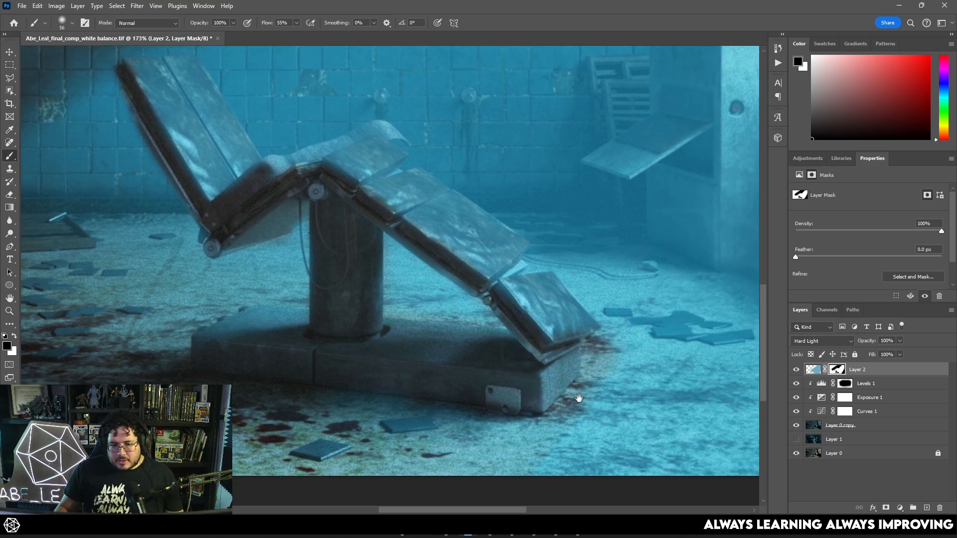
- Touch up Layer 2's mask around the chair base, painting white on the floor beside its right end and black along the floor in front
key(x)
mouse_move(636, 337)
mouse_down()
mouse_move(612, 361)
mouse_move(601, 343)
mouse_move(579, 411)
mouse_move(529, 447)
mouse_move(589, 392)
mouse_up()
key(x)
drag(484, 434, 537, 418)
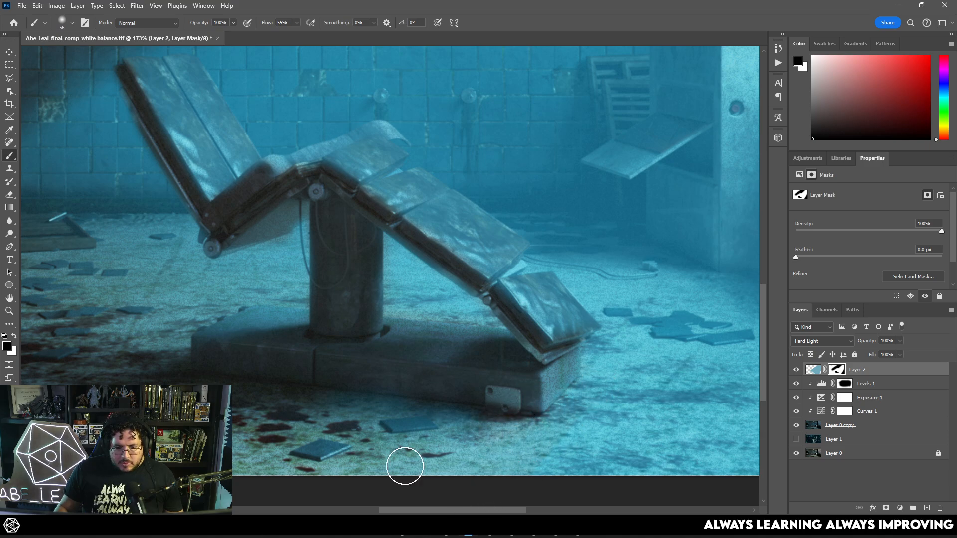
- Fade the beam off the back wall and floor around the chair by painting black on the mask with a 243 px soft round brush
scroll(330, 428, down, 5)
scroll(224, 309, down, 3)
right_click(227, 199)
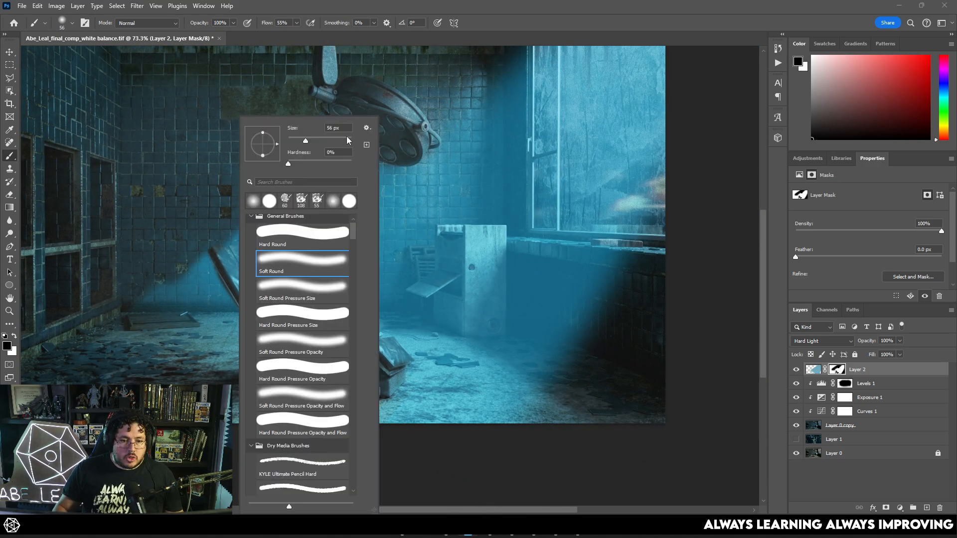
drag(329, 142, 336, 142)
mouse_move(221, 183)
mouse_down()
mouse_move(192, 196)
mouse_move(233, 192)
mouse_move(208, 348)
mouse_move(331, 135)
mouse_move(316, 156)
mouse_up()
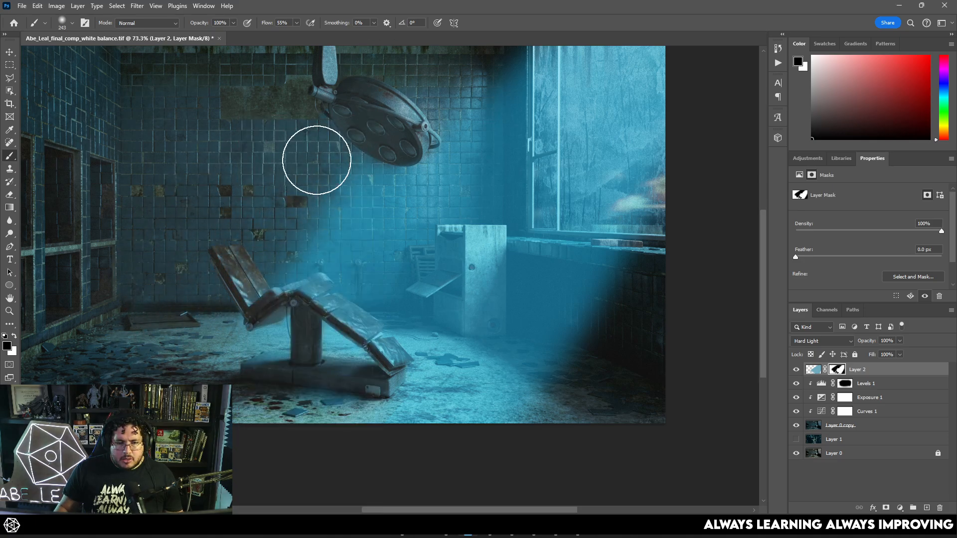
mouse_move(174, 300)
mouse_down()
mouse_move(342, 322)
mouse_move(391, 381)
mouse_move(438, 390)
mouse_up()
scroll(538, 248, down, 3)
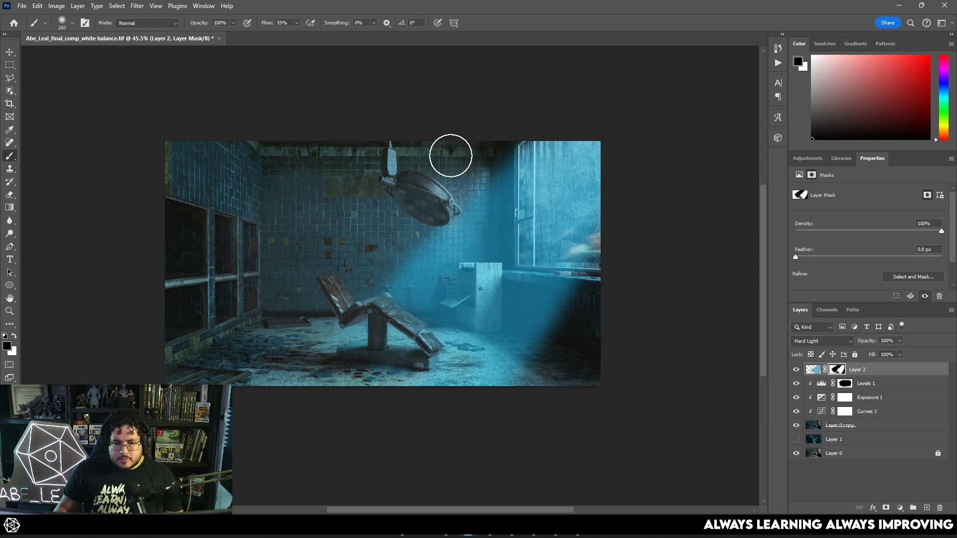
- Try splitting the beam into separate diagonal rays by painting black strokes across Layer 2's mask with a 102 px soft round brush
right_click(571, 202)
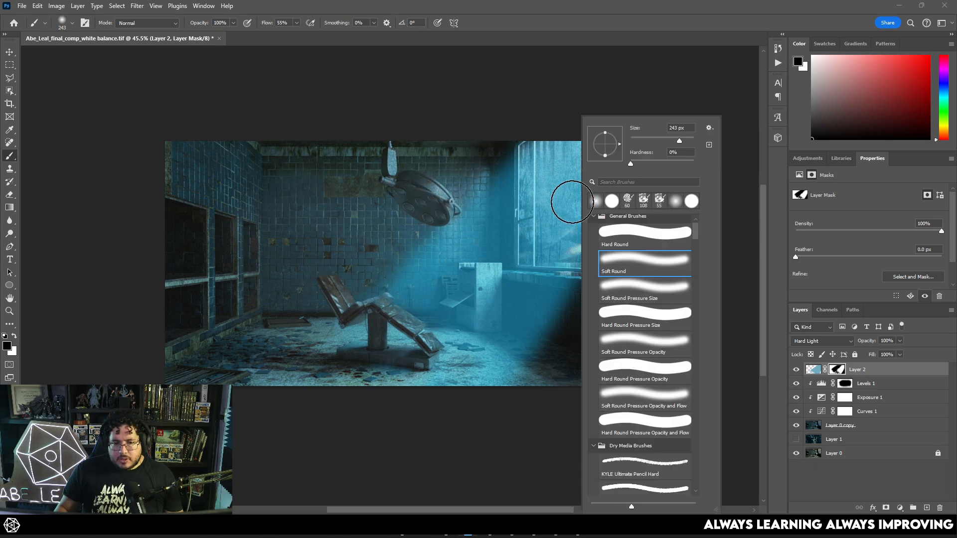
click(549, 116)
right_click(562, 189)
drag(663, 142, 641, 141)
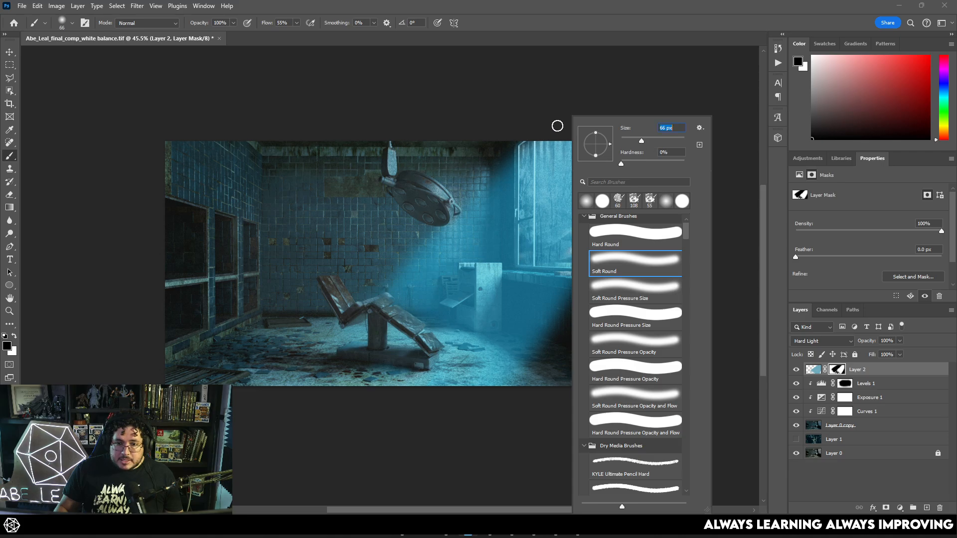
click(580, 110)
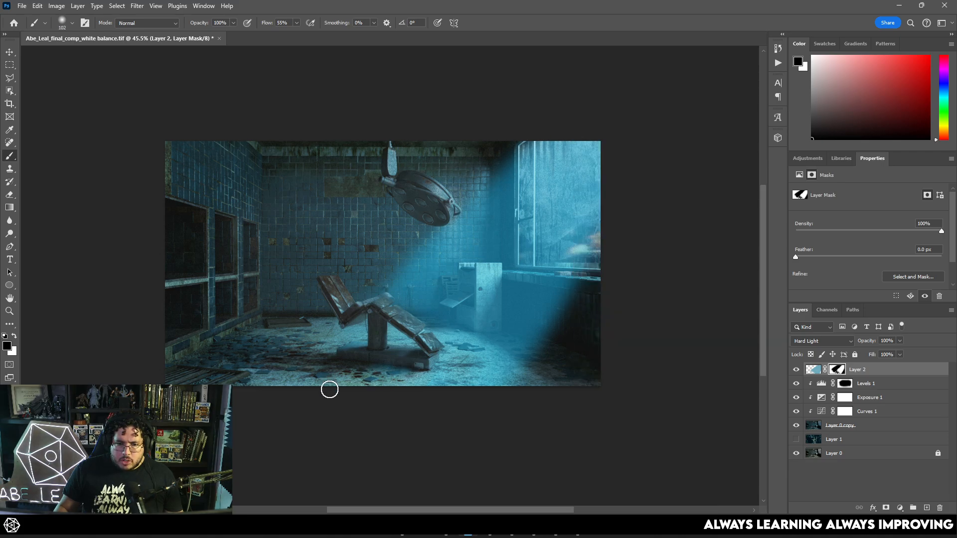
mouse_move(330, 389)
mouse_down()
mouse_move(583, 135)
mouse_move(374, 362)
mouse_move(595, 172)
mouse_up()
key(ctrl+z)
key(ctrl+shift+z)
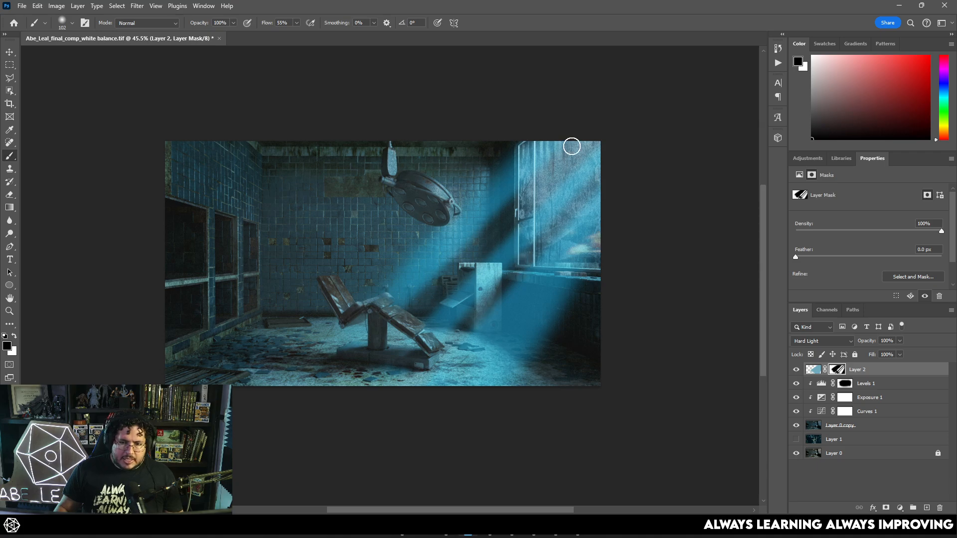
- Try a lower opacity on Layer 2, and undo it together with the diagonal ray strokes on the mask
drag(863, 343, 859, 344)
key(ctrl+z)
key(ctrl+z)
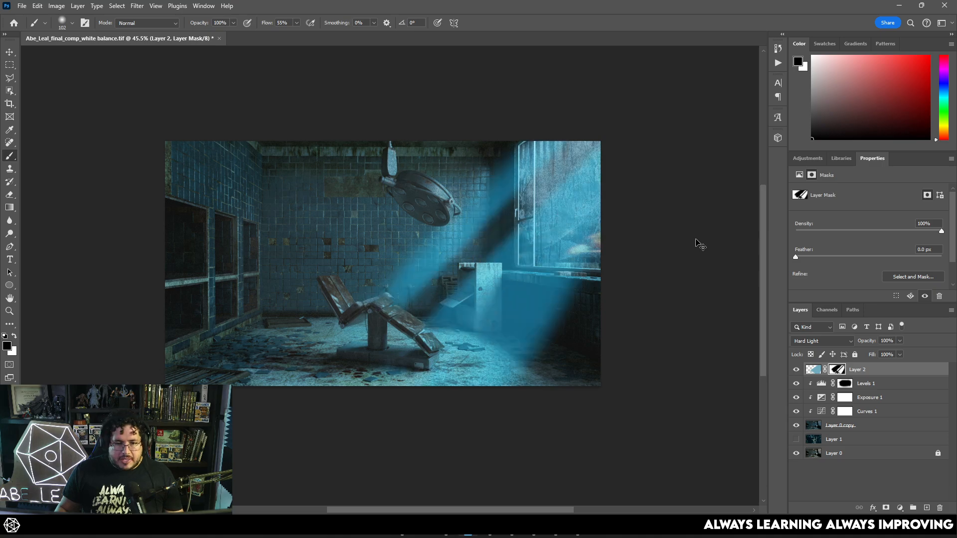
key(ctrl+z)
key(ctrl+z)
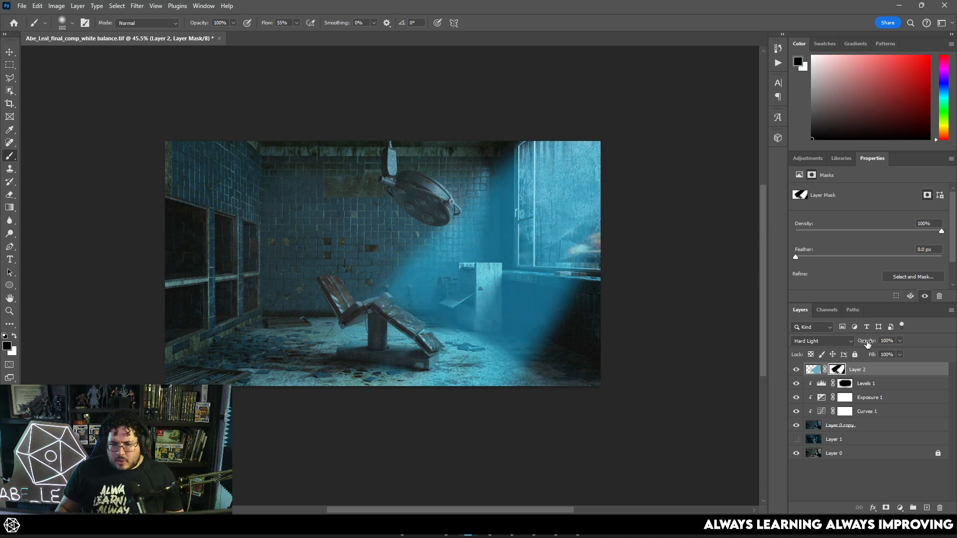
- Set Layer 2's opacity to 63% and reduce the saturation of its blue beam with a Hue/Saturation adjustment
drag(868, 344, 863, 344)
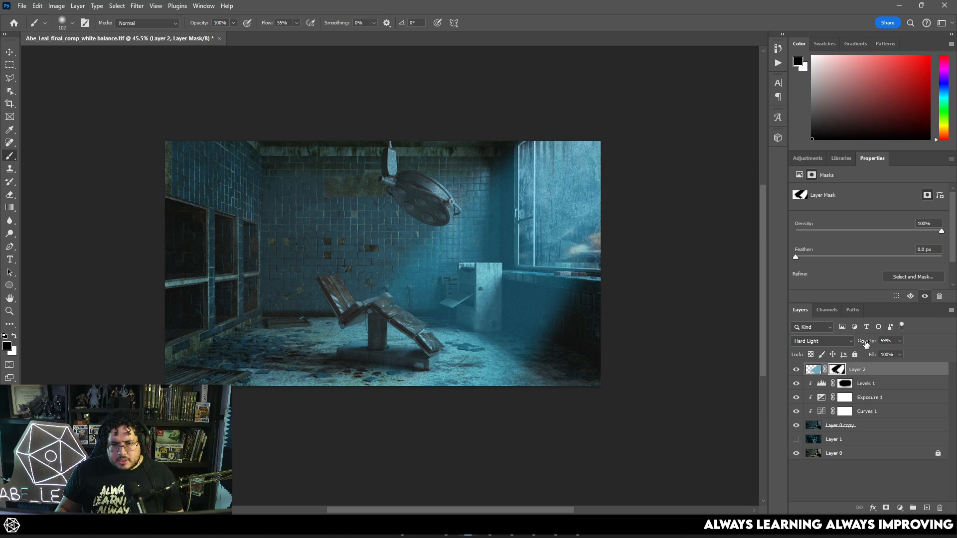
click(814, 373)
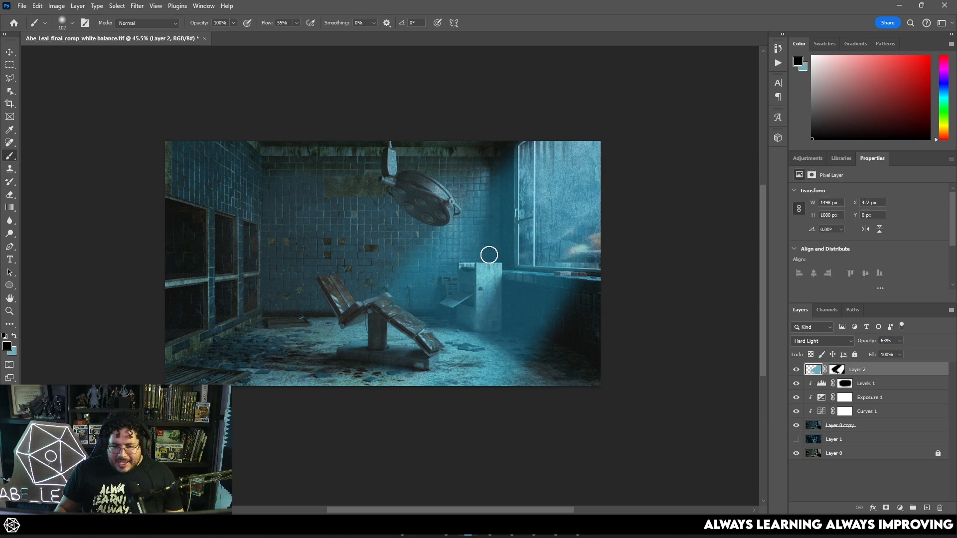
scroll(487, 239, up, 2)
key(ctrl+u)
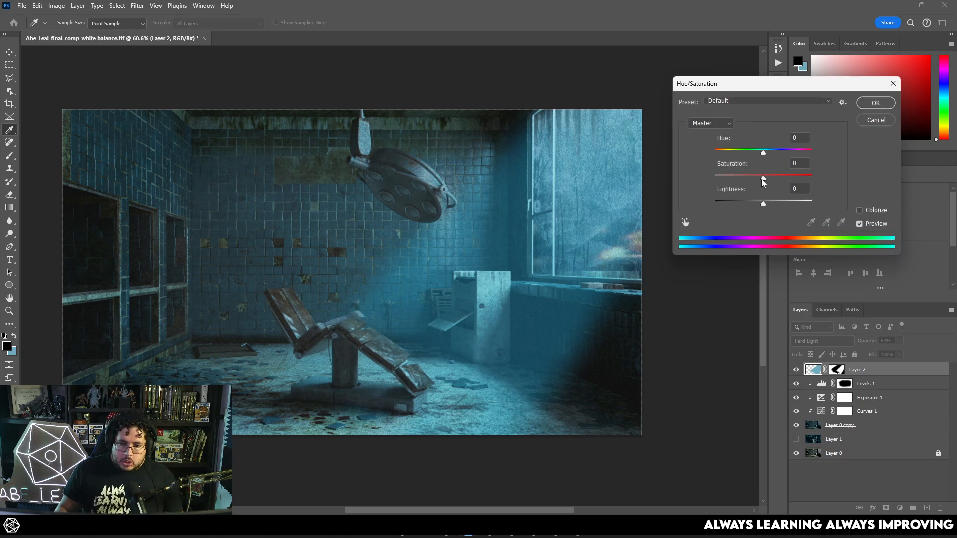
click(875, 103)
key(b)
- Compare the image with and without the Layer 2 beam and check the whole composite
click(796, 369)
click(796, 370)
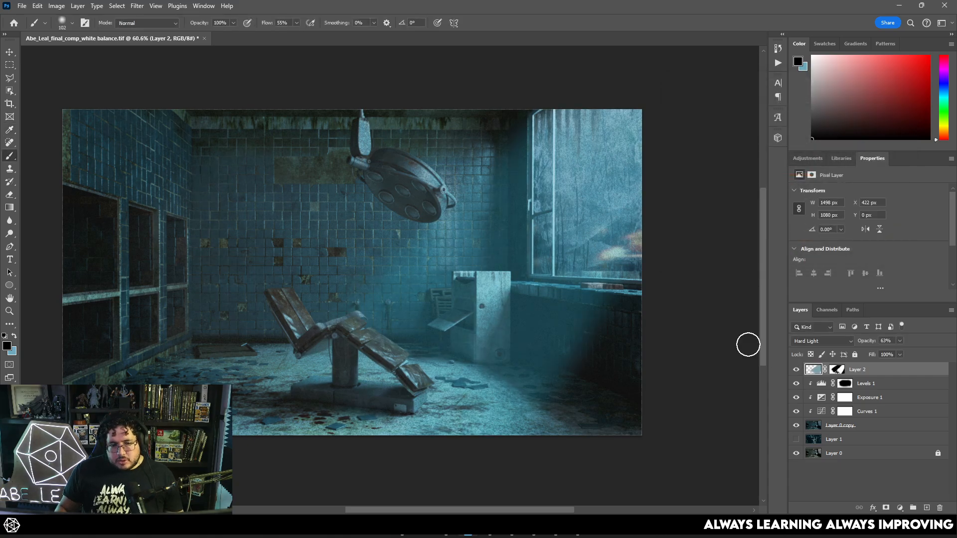
scroll(534, 253, down, 2)
scroll(533, 254, up, 1)
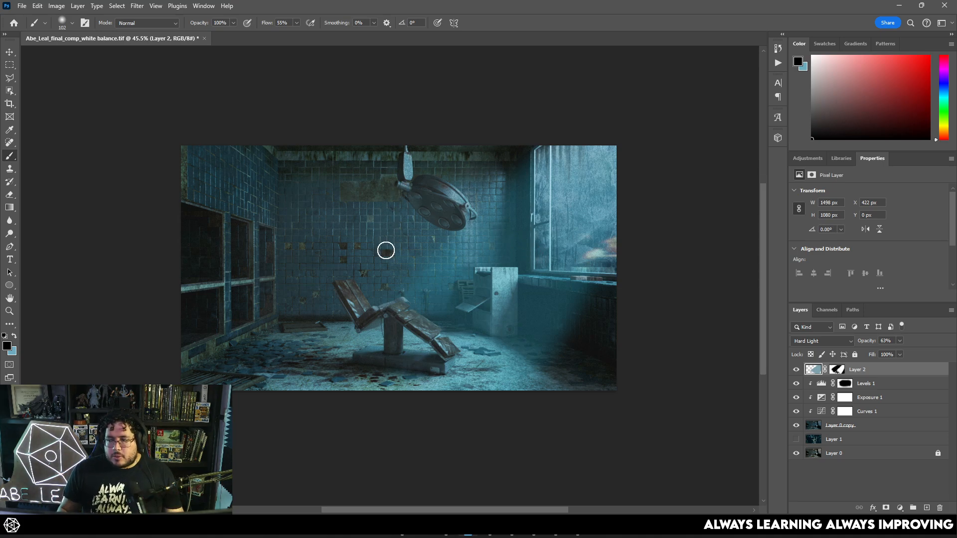
scroll(404, 237, up, 1)
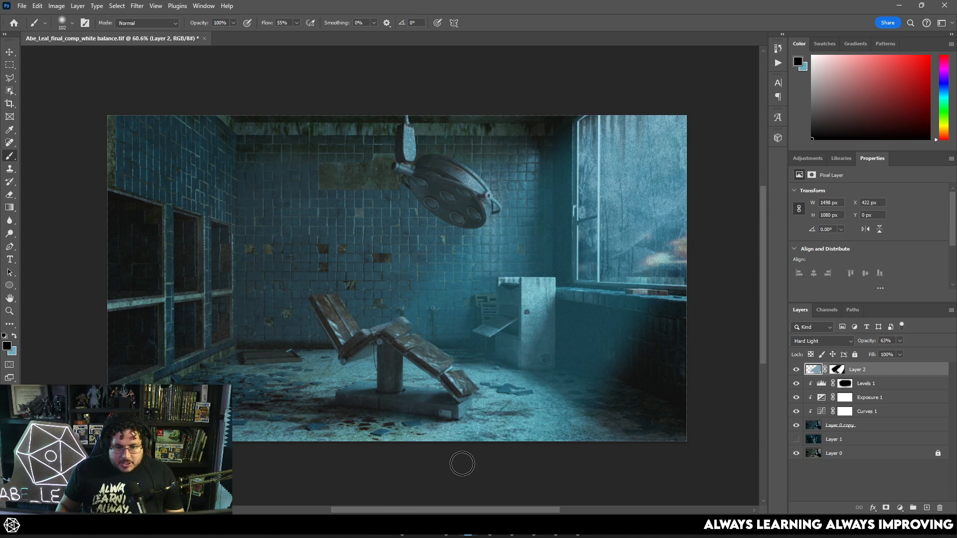
- Switch to the Chrome browser, search Google Images for "demonic patterns graffiti" and look through the results
click(573, 535)
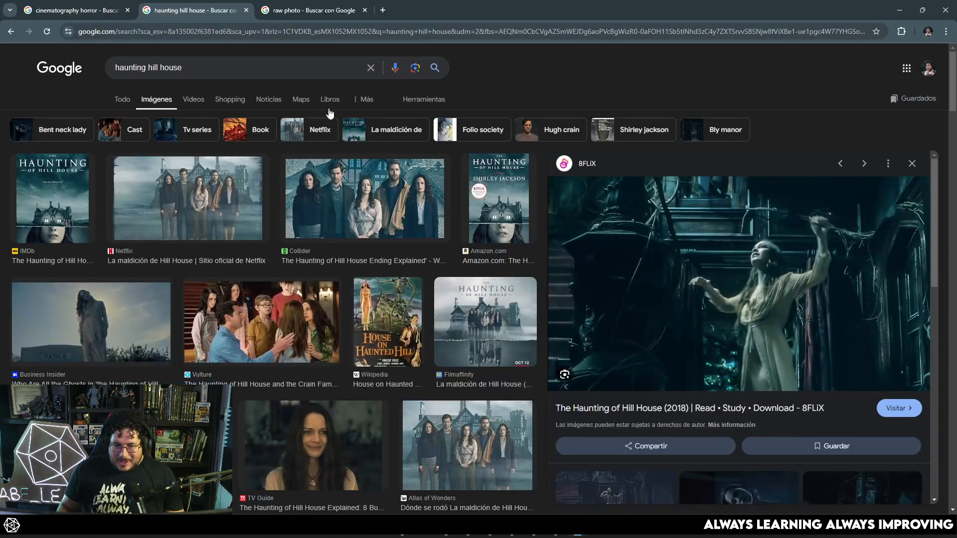
text(demonic p)
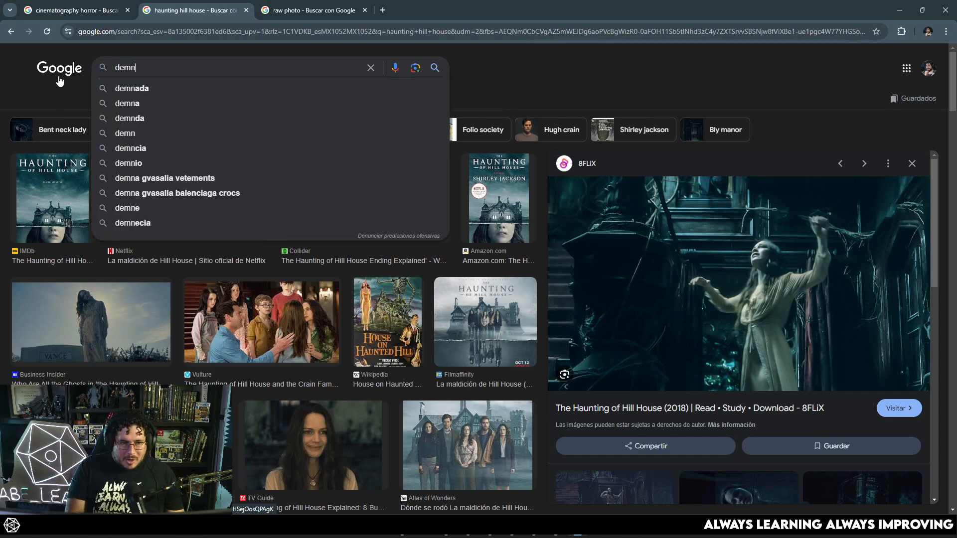
text(atterns gr)
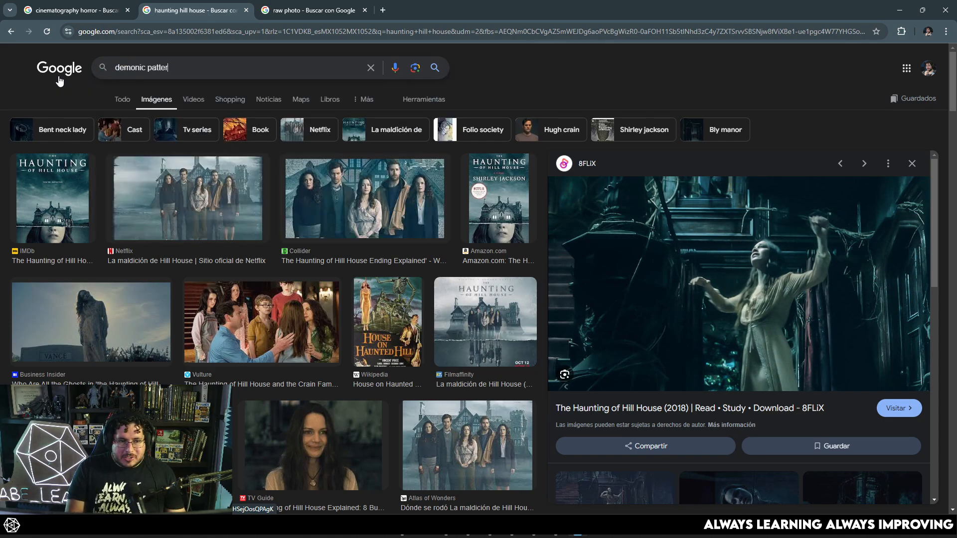
text(affiti)
key(Return)
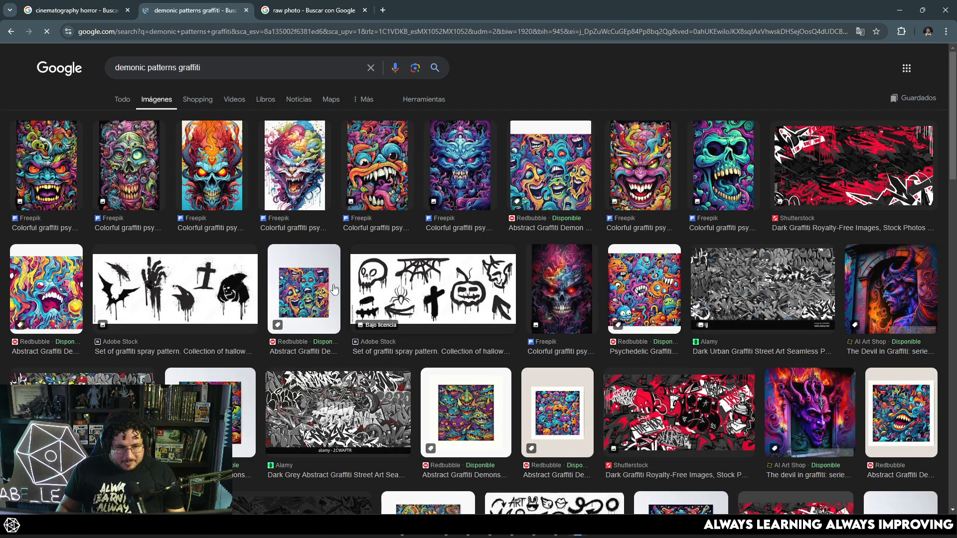
scroll(514, 305, down, 7)
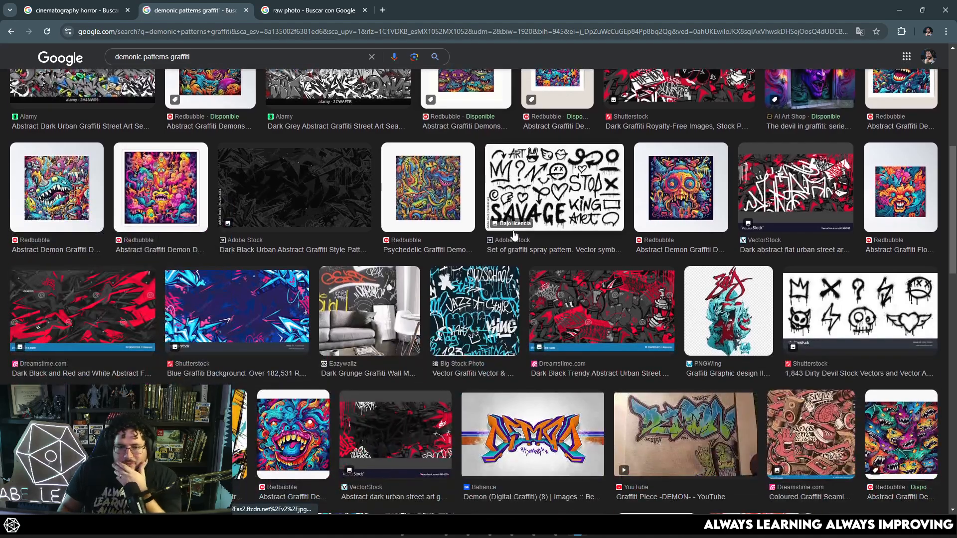
scroll(513, 232, down, 8)
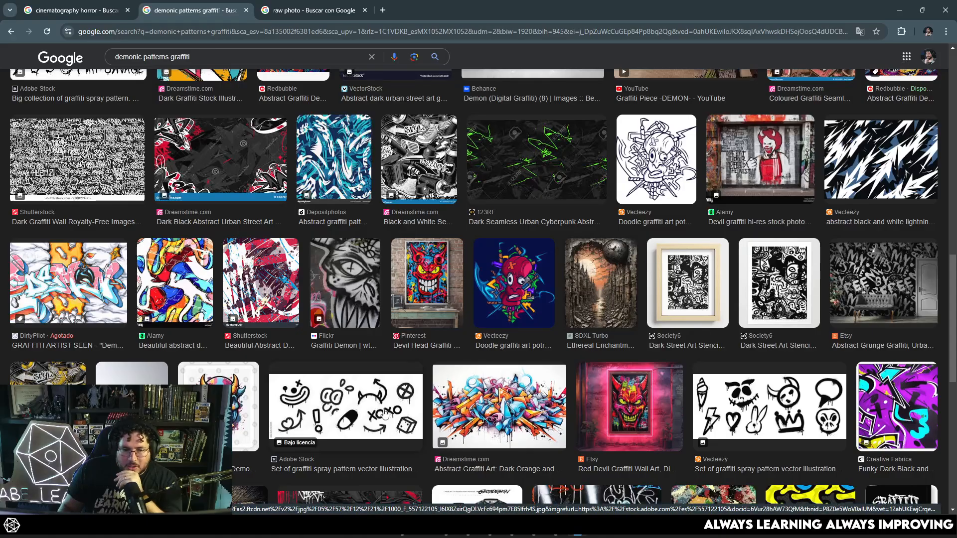
scroll(406, 398, down, 3)
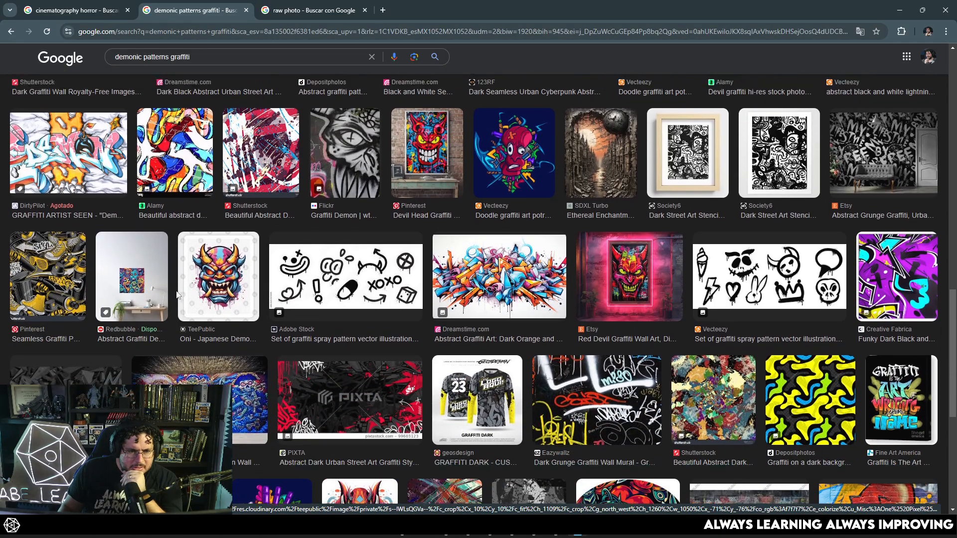
scroll(178, 295, up, 11)
- Search Google Images for "graffiti patterns ritual" instead
drag(210, 58, 10, 67)
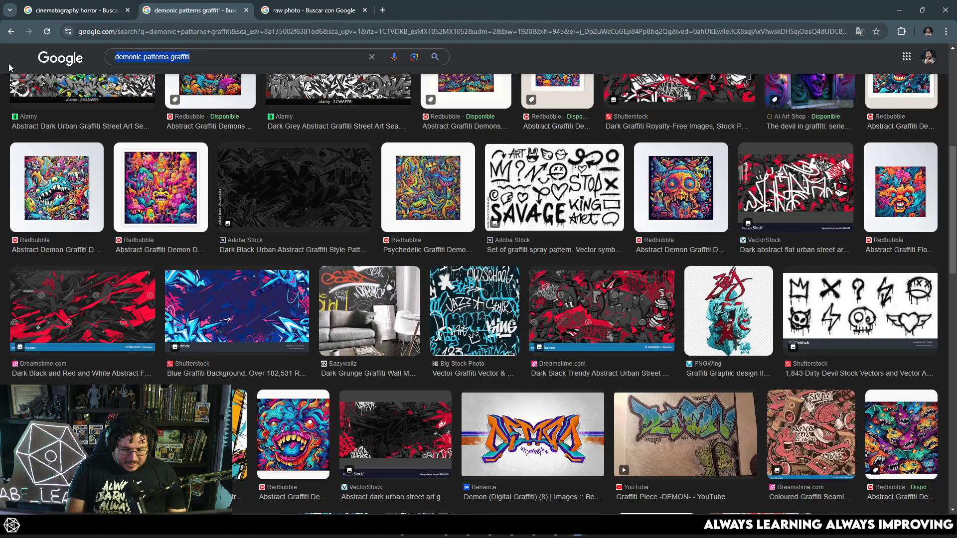
text(graffiti p)
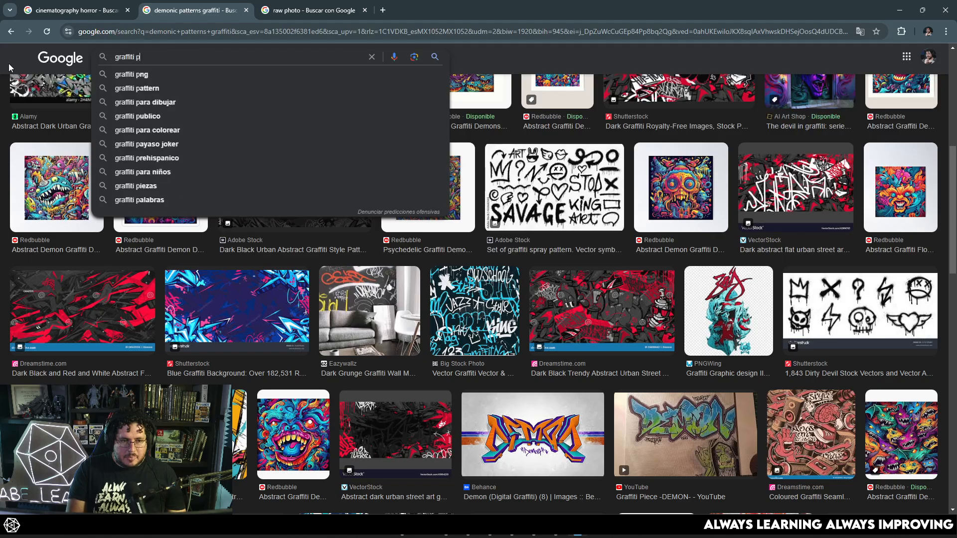
text(atterns ritu)
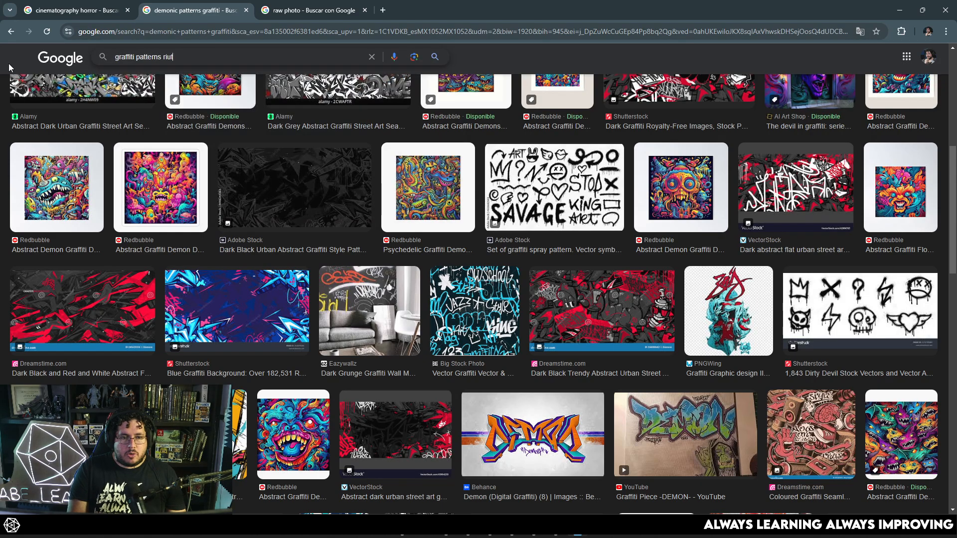
text(al)
key(Return)
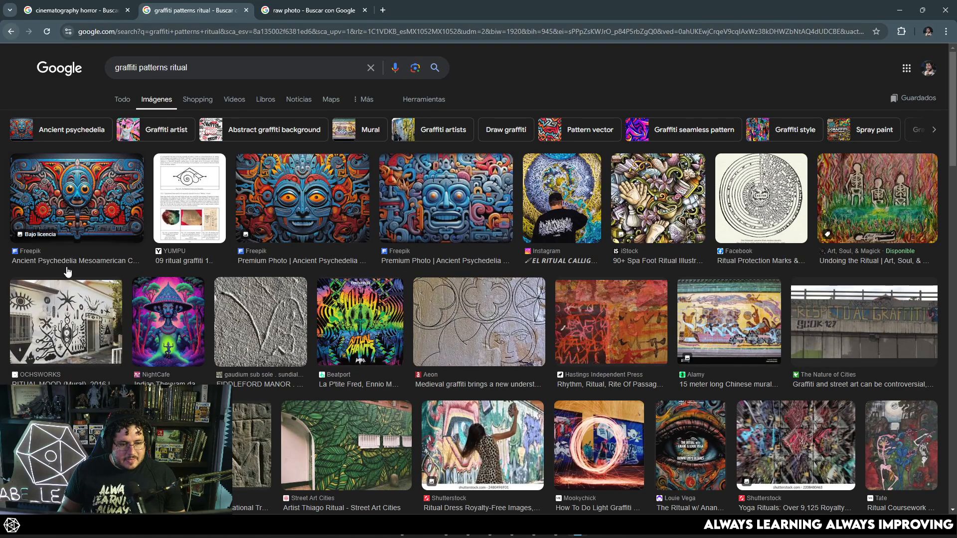
- Open the RITUAL MOOD mural result and preview its related image of the black painted eye
click(67, 299)
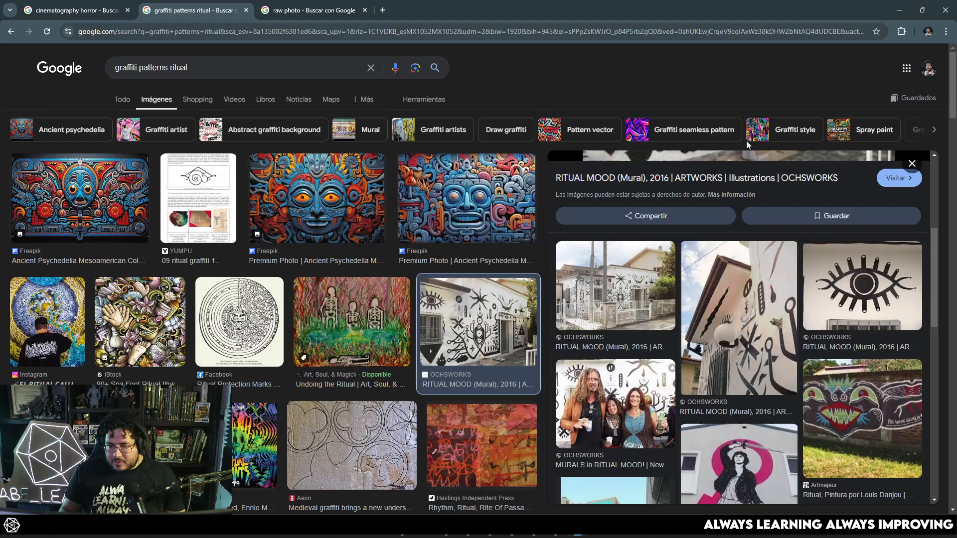
scroll(746, 140, down, 5)
click(828, 239)
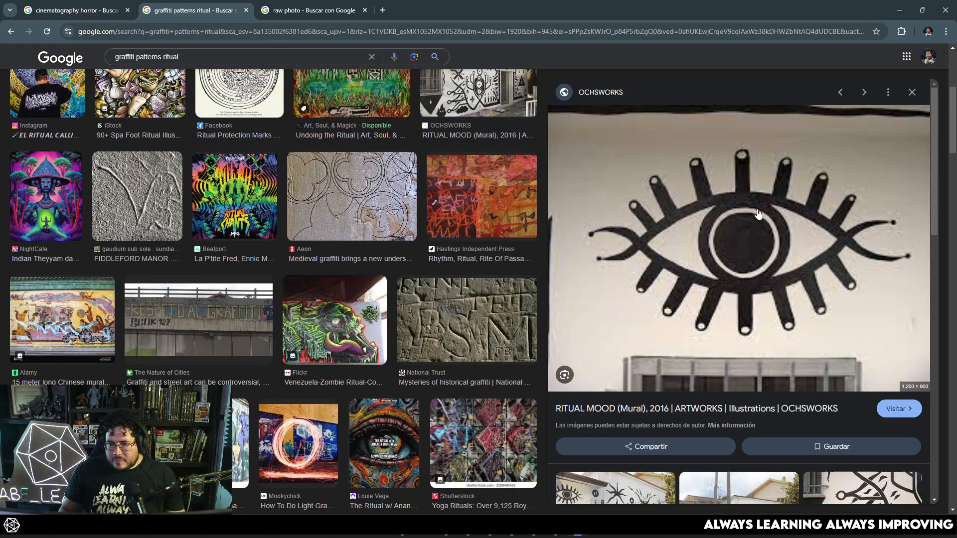
- Copy the black painted eye image from the mural preview and paste it into the operating room composite in Photoshop
scroll(757, 214, down, 5)
scroll(742, 199, up, 5)
right_click(736, 186)
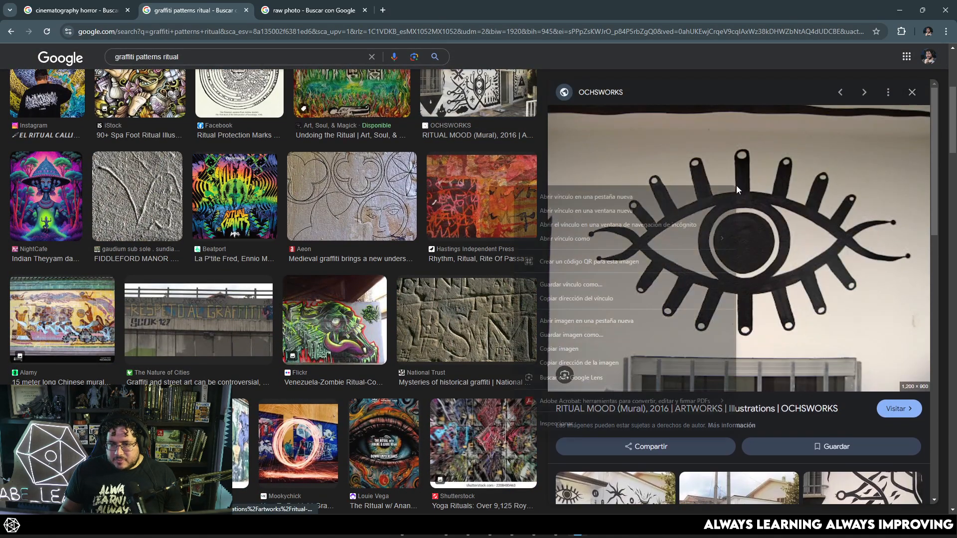
click(578, 352)
key(alt+Tab)
key(ctrl+v)
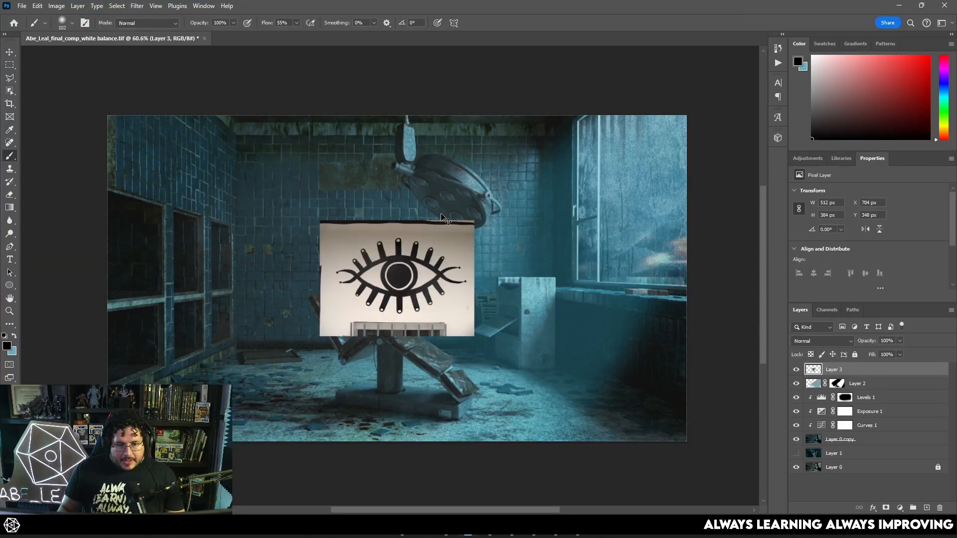
- Scale the pasted eye image down, tilt it counterclockwise and place it on the left part of the tiled back wall, about 333 × 279 px
key(ctrl+t)
drag(485, 221, 471, 200)
drag(446, 245, 359, 221)
mouse_move(373, 180)
mouse_down()
mouse_move(330, 231)
mouse_move(327, 219)
mouse_up()
key(Return)
- Set the eye layer's blend mode to Multiply
scroll(274, 217, up, 1)
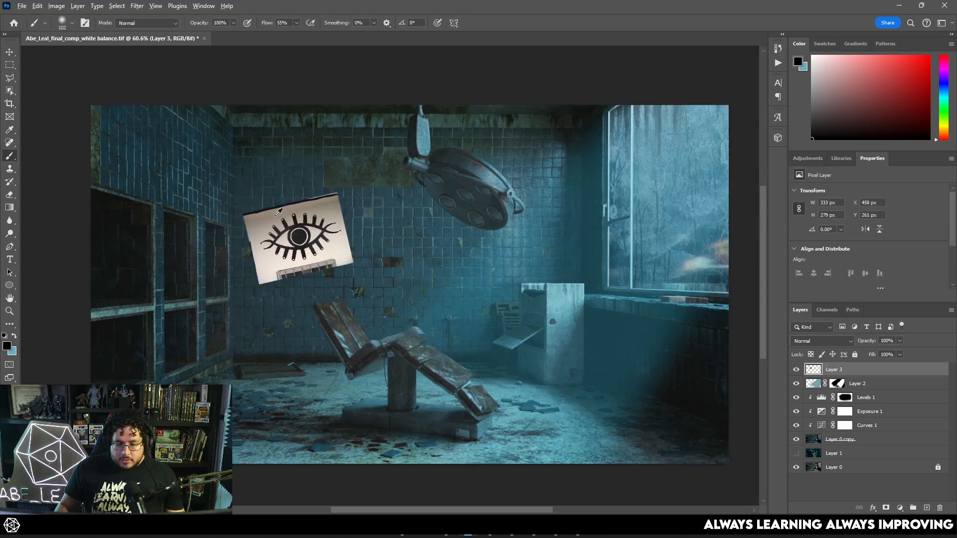
scroll(278, 212, up, 5)
click(827, 342)
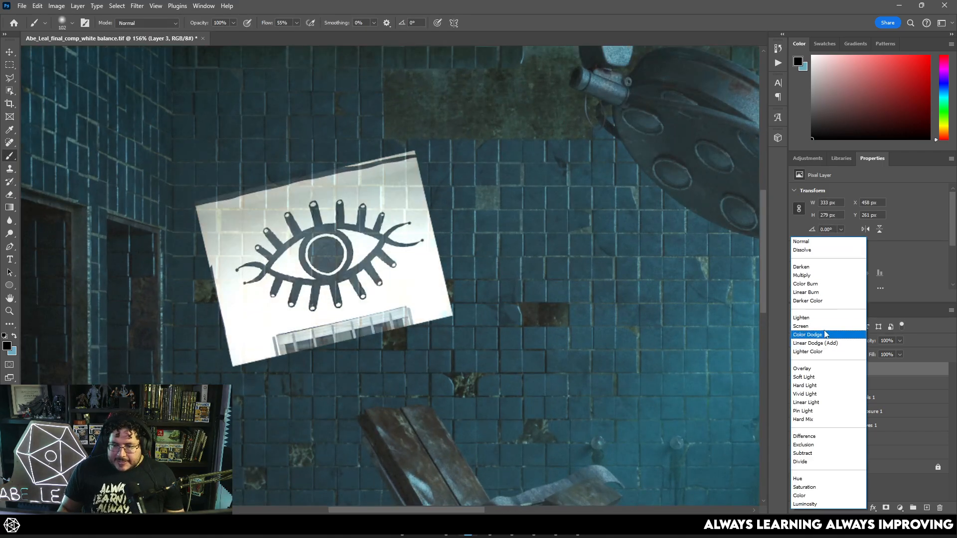
click(809, 277)
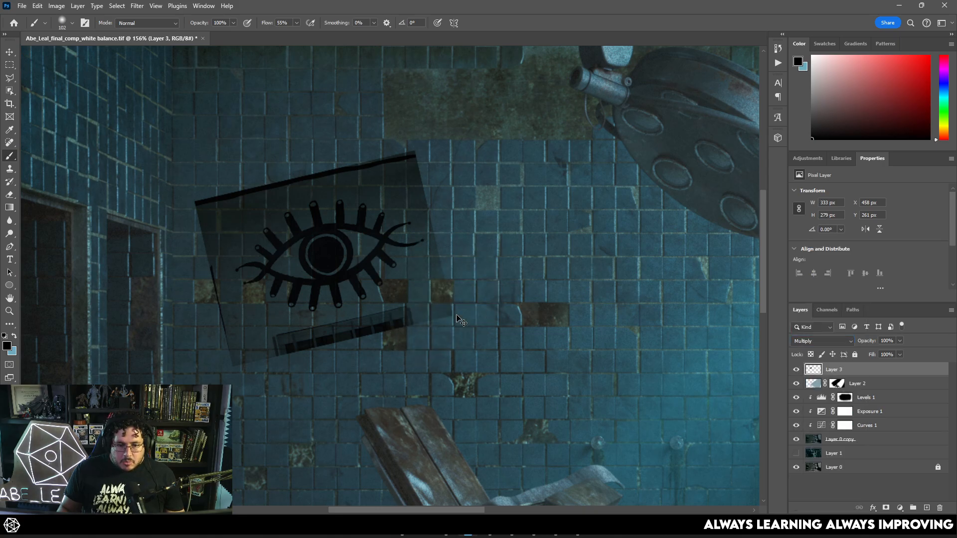
- Apply Levels to the eye layer with midtones at 0.70 and white input at 84 to drop out the pale background
key(e)
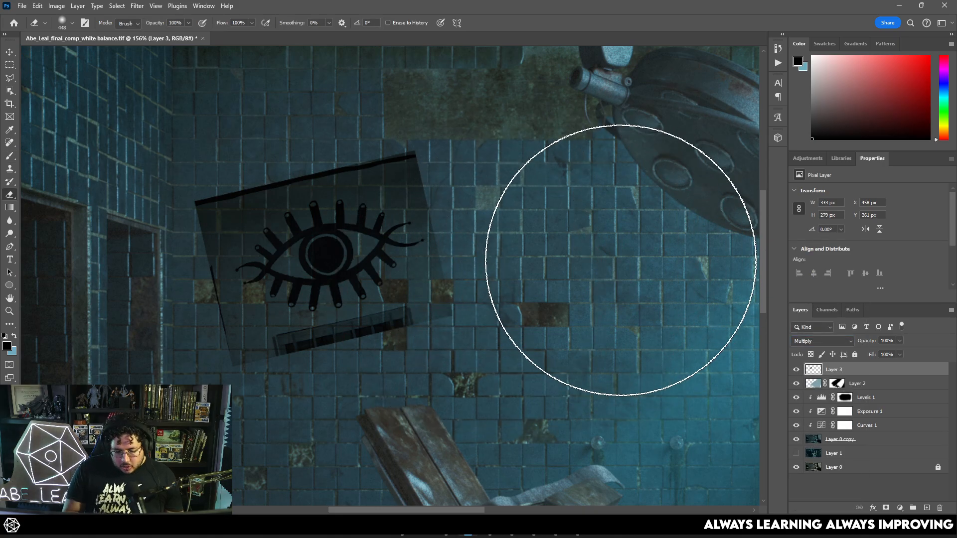
key(ctrl+l)
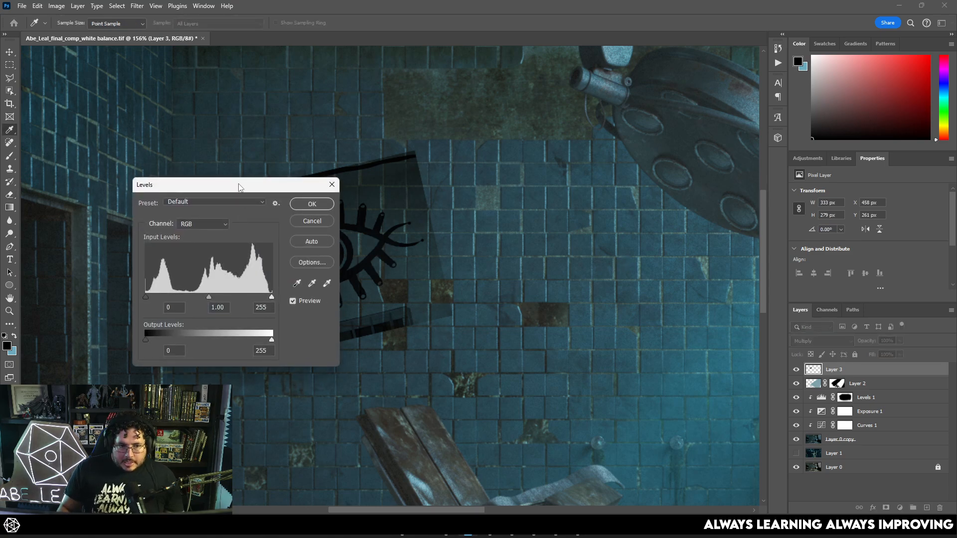
drag(238, 187, 580, 167)
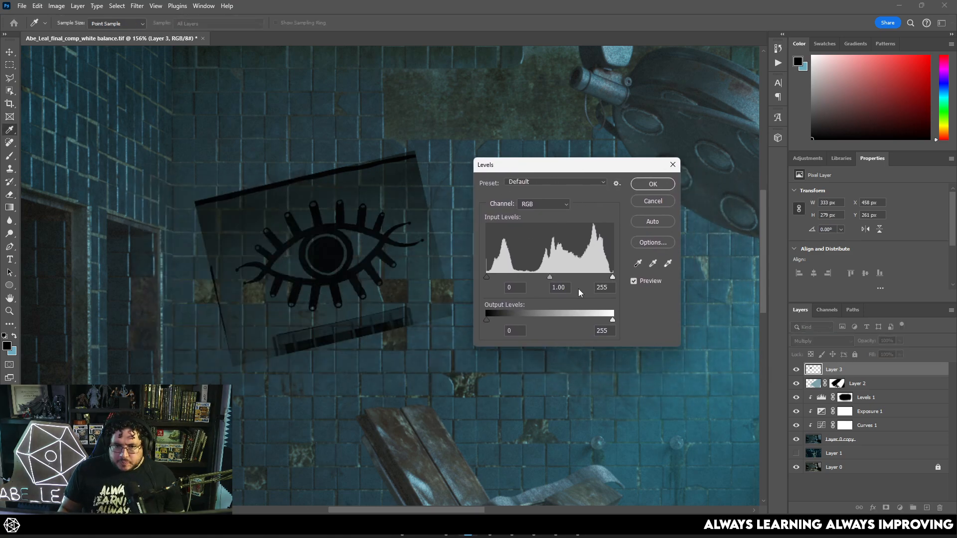
drag(553, 277, 511, 276)
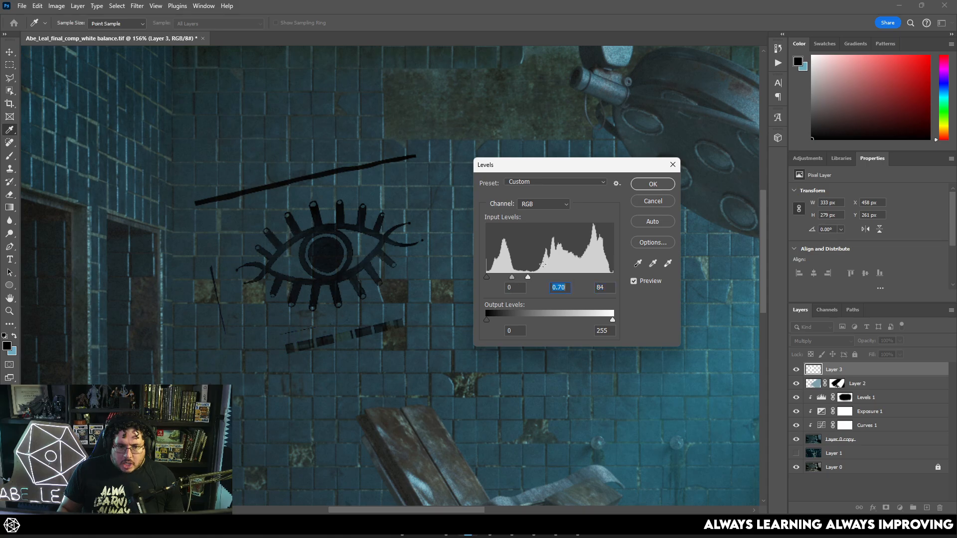
click(653, 184)
- Erase the leftover dark lines around the eye with a 28 px Soft Round eraser
key(e)
right_click(634, 190)
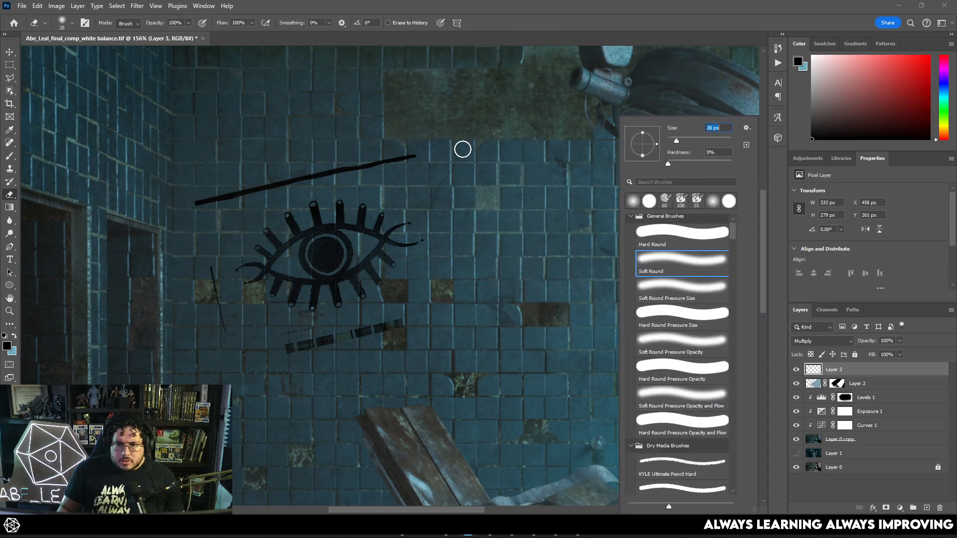
key(Return)
drag(421, 155, 227, 195)
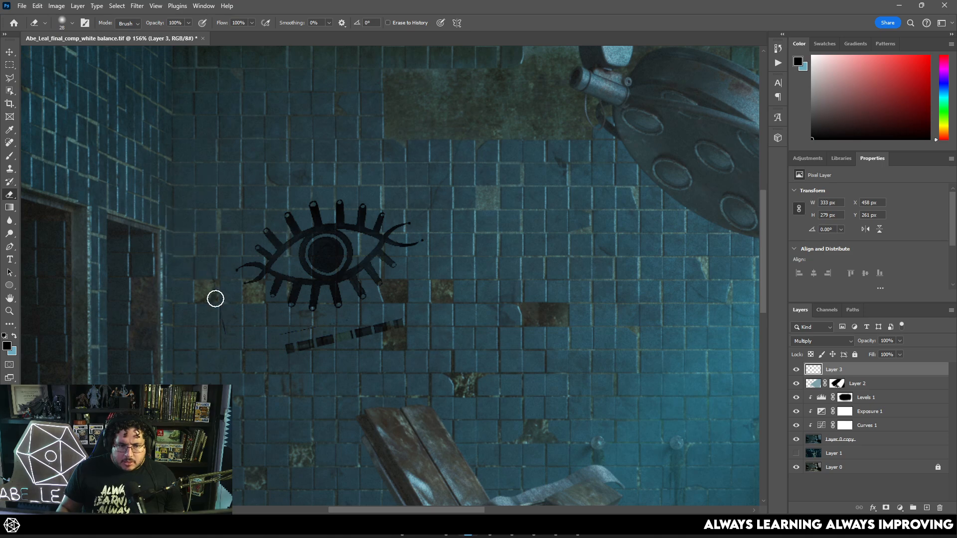
- Lower the eye layer's opacity to 59% so it blends into the tiles
scroll(484, 325, down, 3)
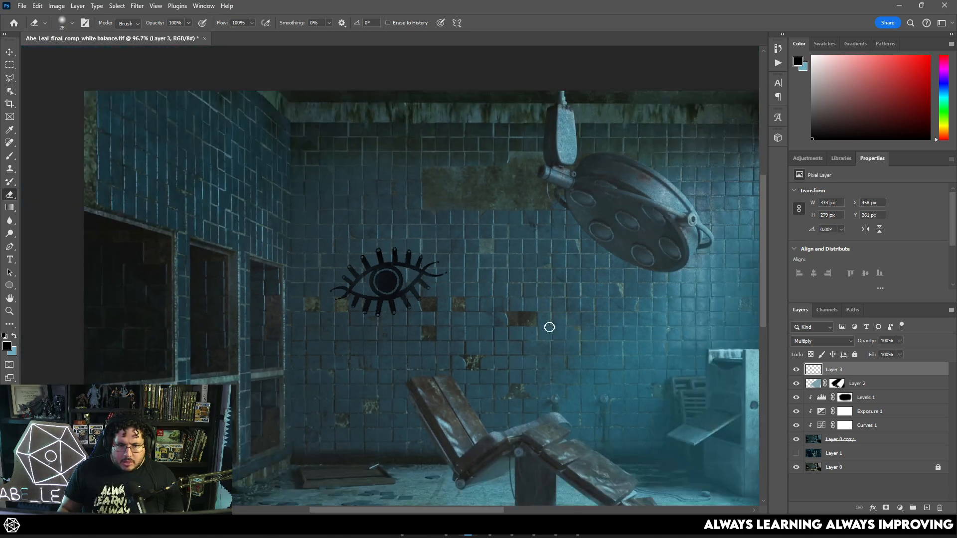
drag(878, 342, 867, 344)
scroll(656, 336, down, 4)
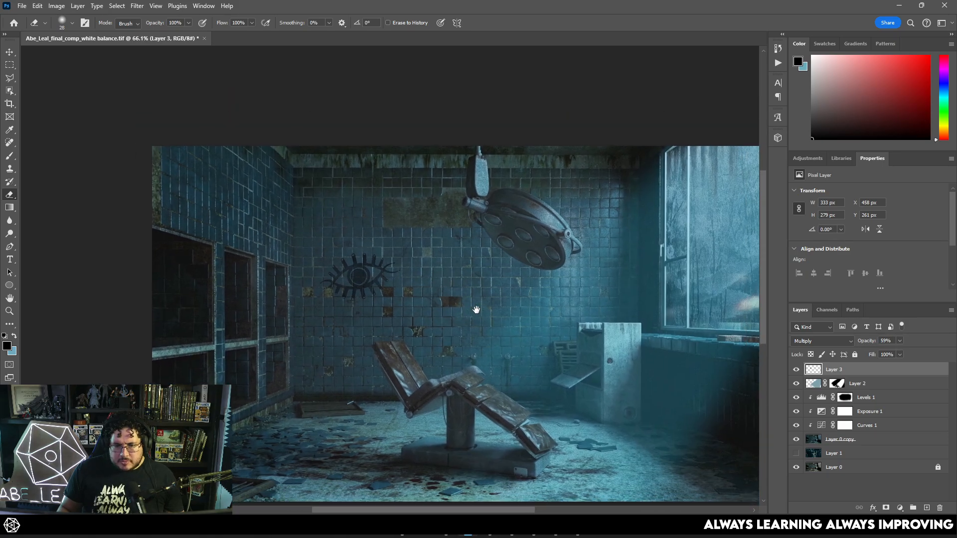
scroll(466, 312, up, 1)
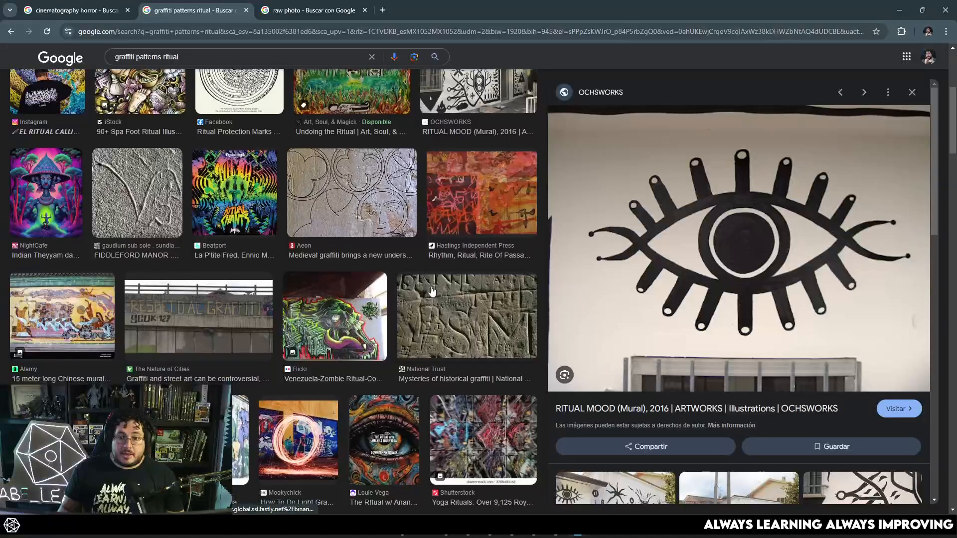
- Copy the abstract graffiti background with scribble tagging from the Chrome image results and return to Photoshop
scroll(398, 324, down, 10)
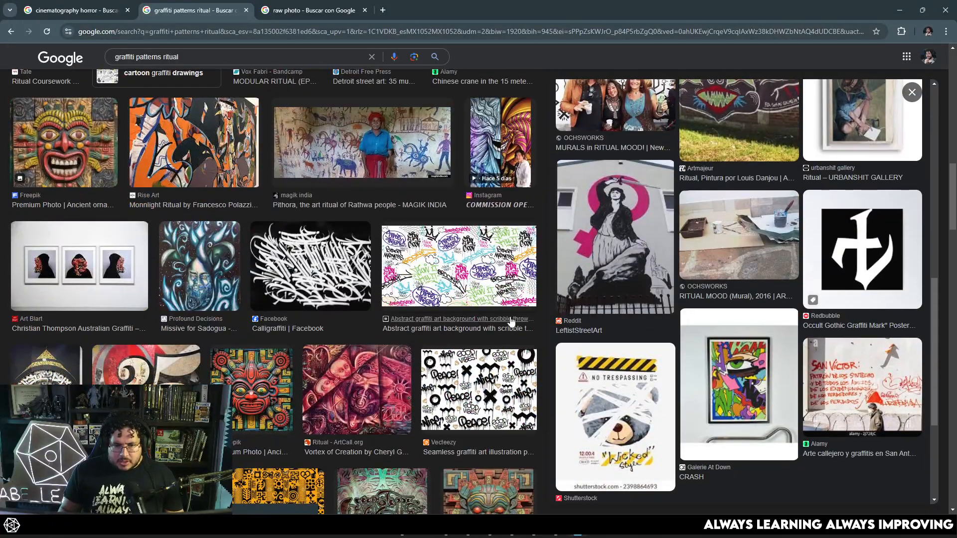
click(458, 269)
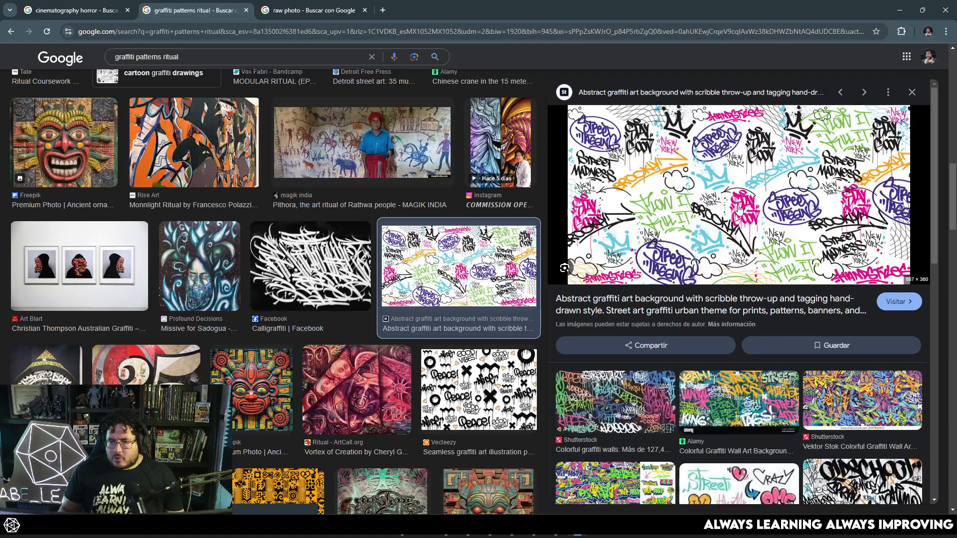
right_click(679, 200)
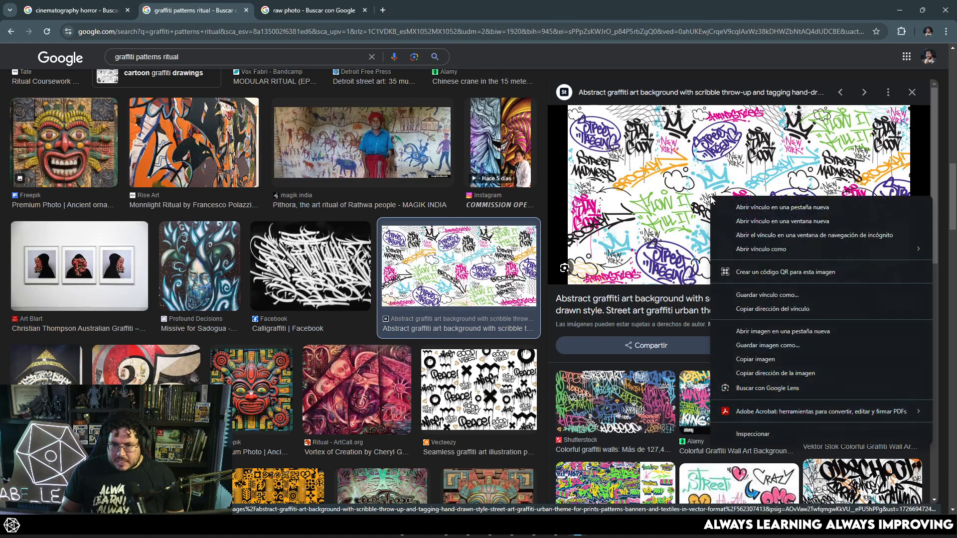
click(764, 361)
key(alt+Tab)
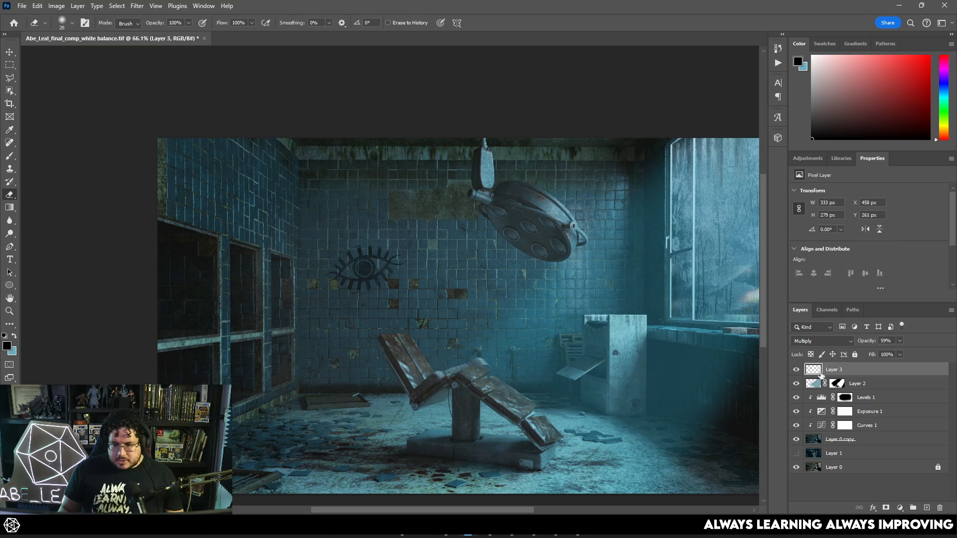
- Hide the eye layer, paste the graffiti image and enlarge it over the back wall to about 1142 × 598 px
click(796, 369)
key(ctrl+v)
key(ctrl+t)
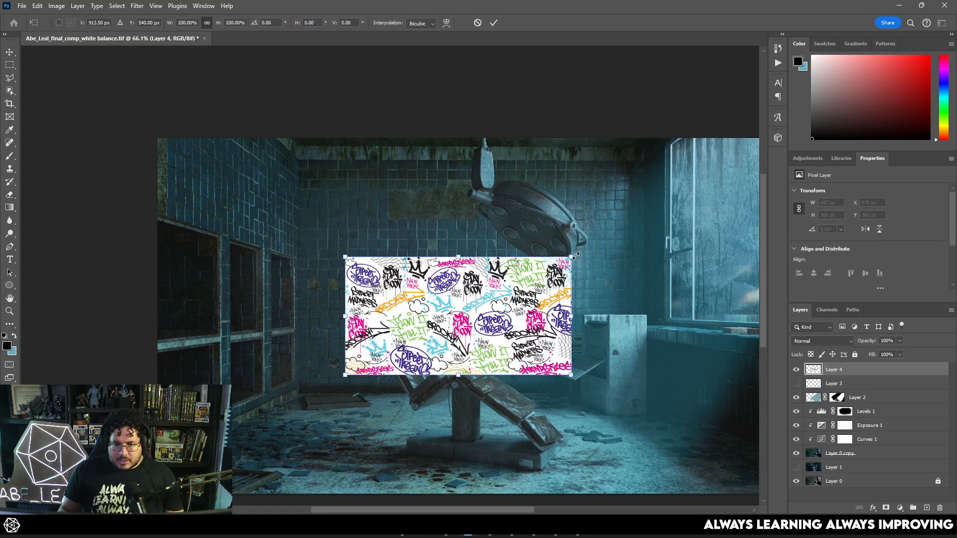
drag(574, 256, 724, 177)
drag(648, 219, 593, 202)
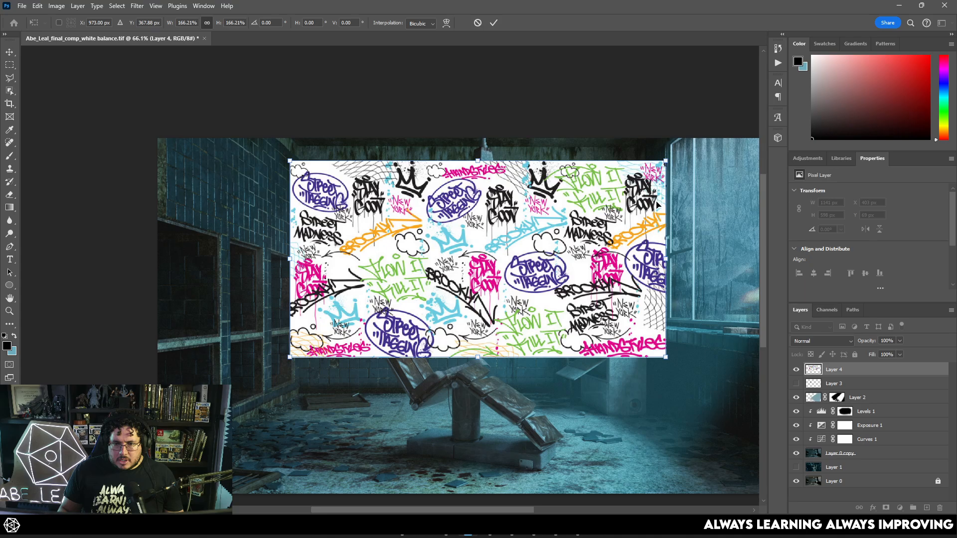
drag(657, 204, 653, 198)
key(Return)
- Set the graffiti layer to Multiply and scale it up to about 118% to cover the whole back wall
key(e)
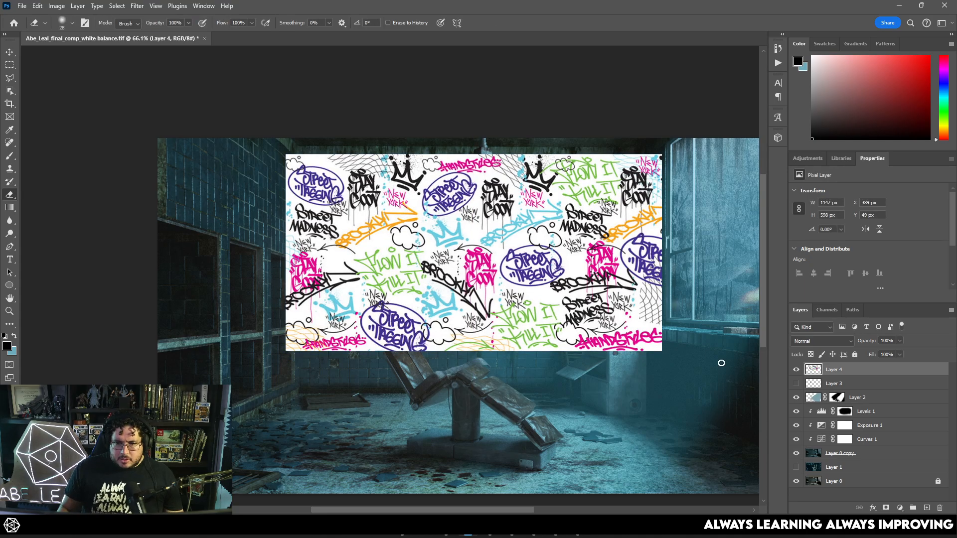
click(821, 341)
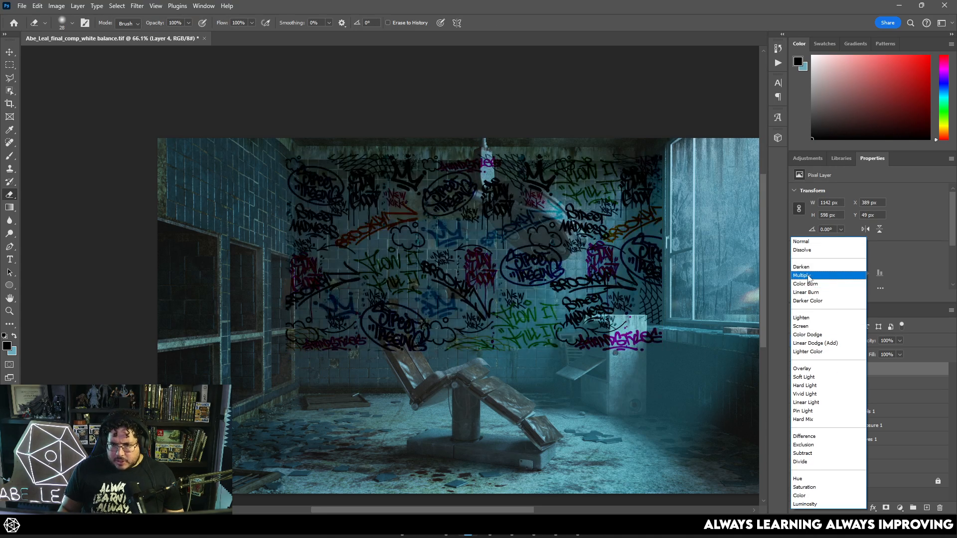
click(807, 274)
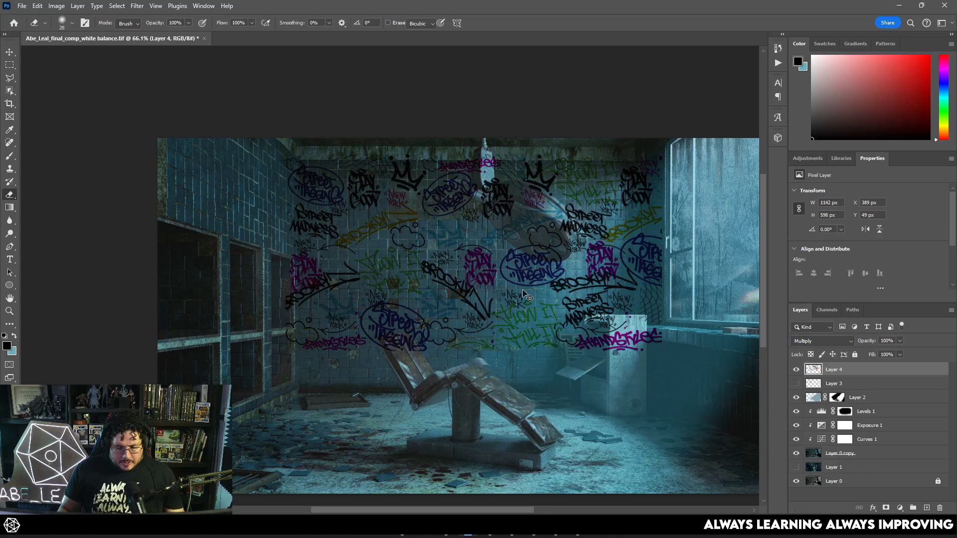
key(ctrl+t)
mouse_move(475, 156)
mouse_down()
mouse_move(475, 127)
mouse_move(478, 154)
mouse_up()
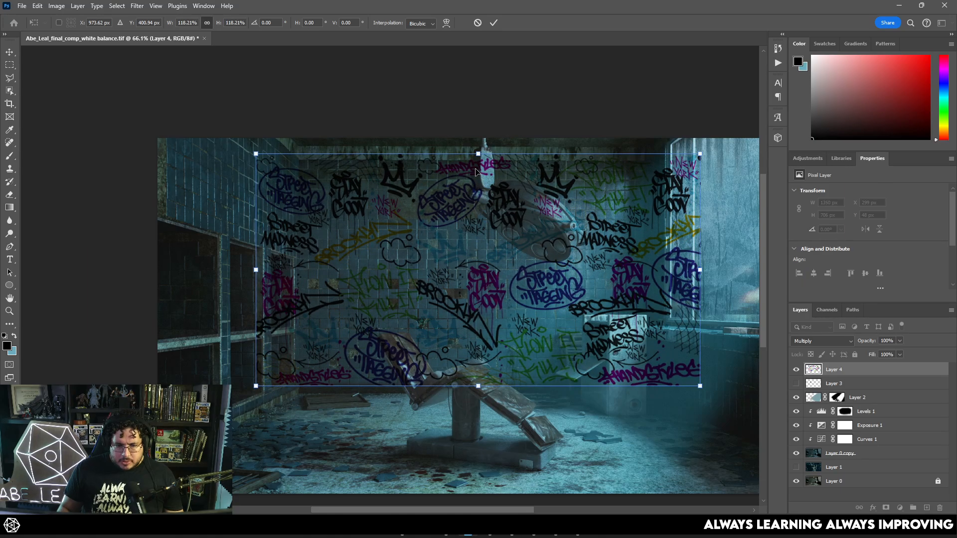
key(Return)
- Erase the graffiti spilling onto the window side and the left wall with a soft 53 px eraser
key(e)
right_click(663, 201)
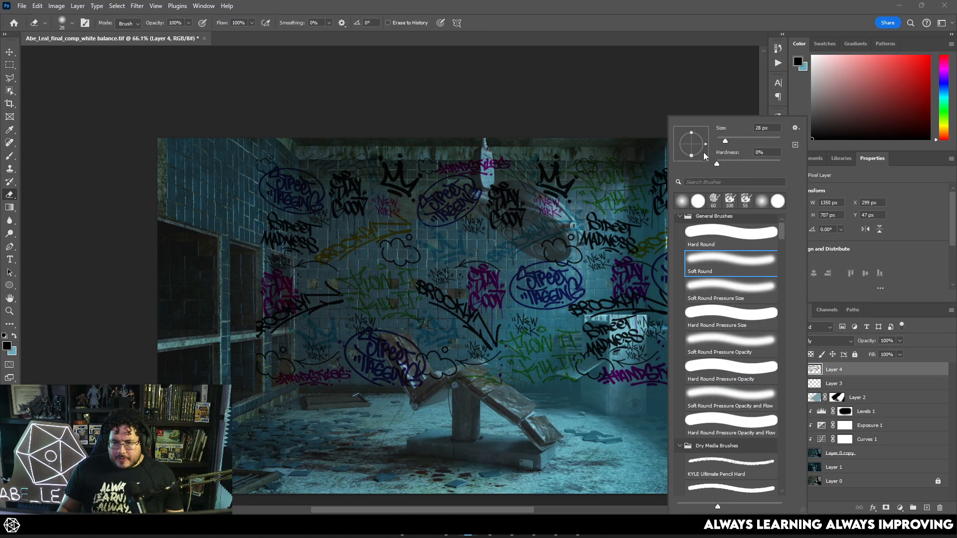
key(Return)
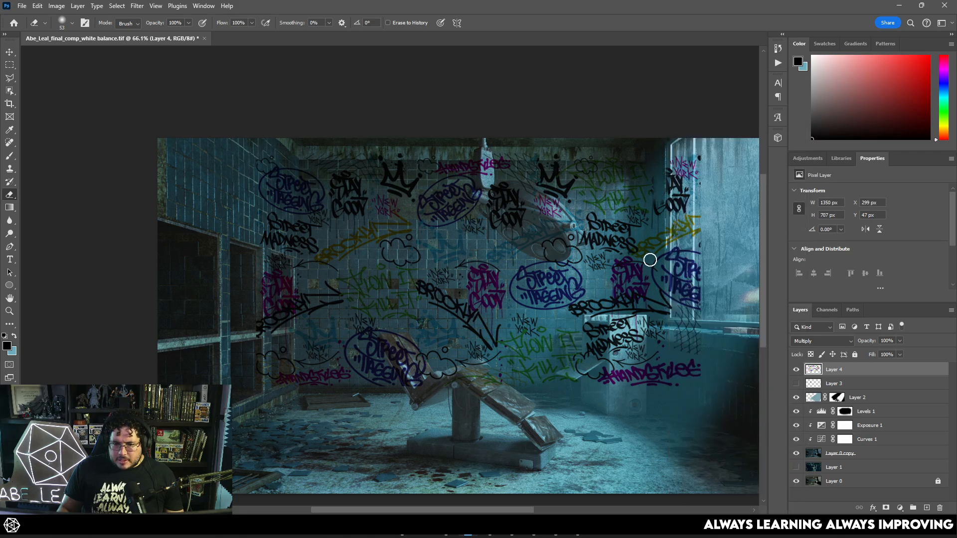
mouse_move(649, 221)
mouse_down()
mouse_move(692, 248)
mouse_move(671, 154)
mouse_move(675, 316)
mouse_move(693, 150)
mouse_move(701, 216)
mouse_up()
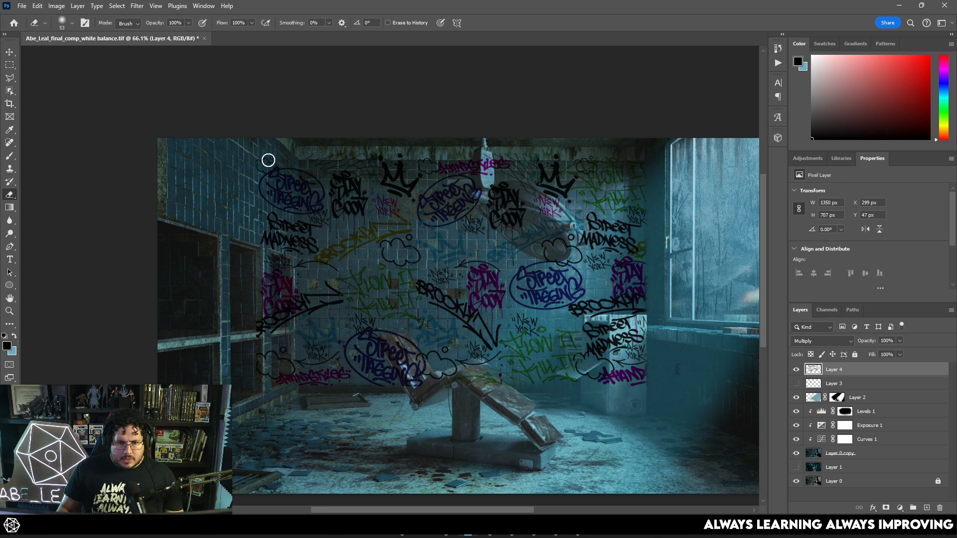
mouse_move(268, 160)
mouse_down()
mouse_move(274, 359)
mouse_move(290, 135)
mouse_move(274, 459)
mouse_up()
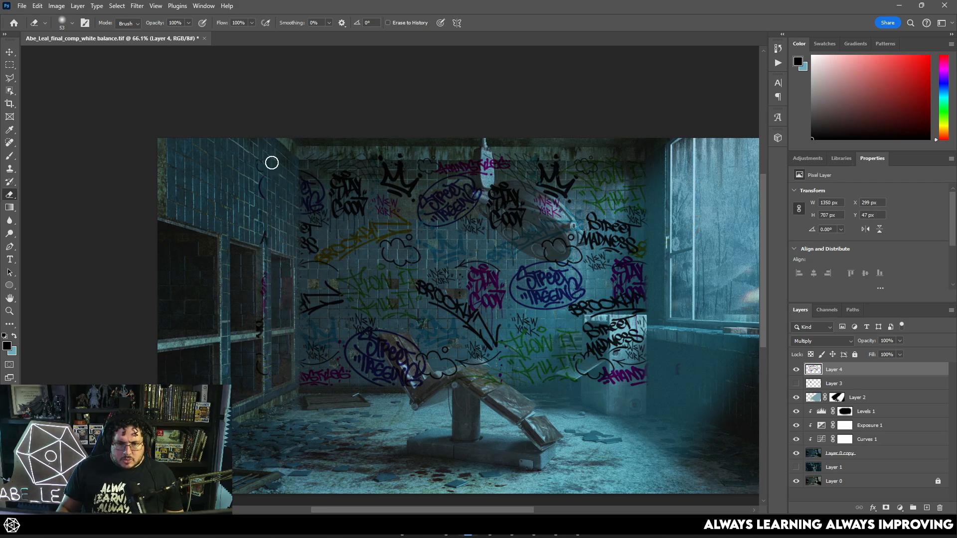
- Erase the graffiti that overlaps the operating chair
scroll(393, 395, up, 5)
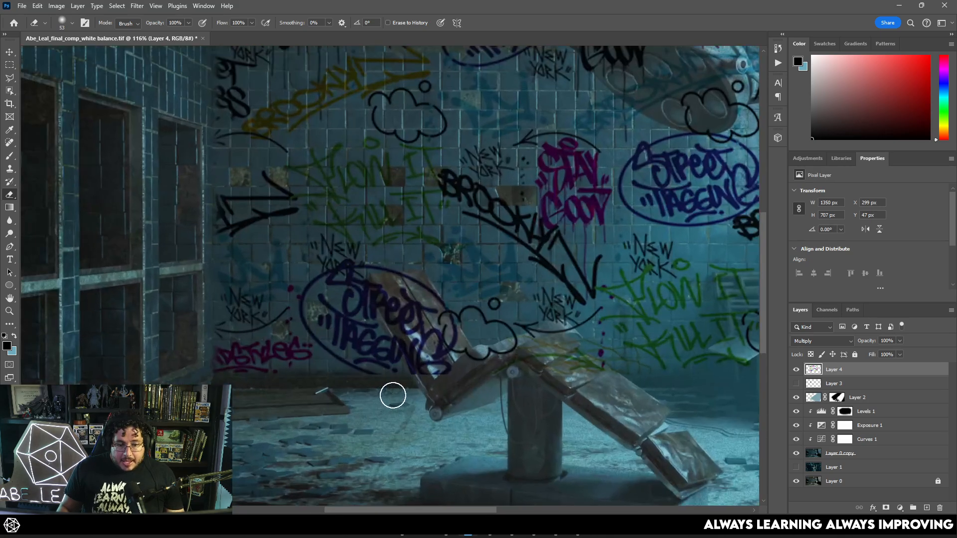
mouse_move(405, 284)
mouse_down()
mouse_move(367, 234)
mouse_move(412, 323)
mouse_move(406, 300)
mouse_move(445, 324)
mouse_move(461, 349)
mouse_move(406, 254)
mouse_move(437, 272)
mouse_move(408, 238)
mouse_move(415, 235)
mouse_move(397, 234)
mouse_move(464, 298)
mouse_move(460, 288)
mouse_move(483, 343)
mouse_move(632, 319)
mouse_move(614, 318)
mouse_move(611, 340)
mouse_move(532, 312)
mouse_move(514, 287)
mouse_move(528, 279)
mouse_move(589, 340)
mouse_move(604, 343)
mouse_move(566, 307)
mouse_move(616, 347)
mouse_up()
mouse_move(597, 345)
mouse_down()
mouse_move(541, 343)
mouse_move(526, 330)
mouse_up()
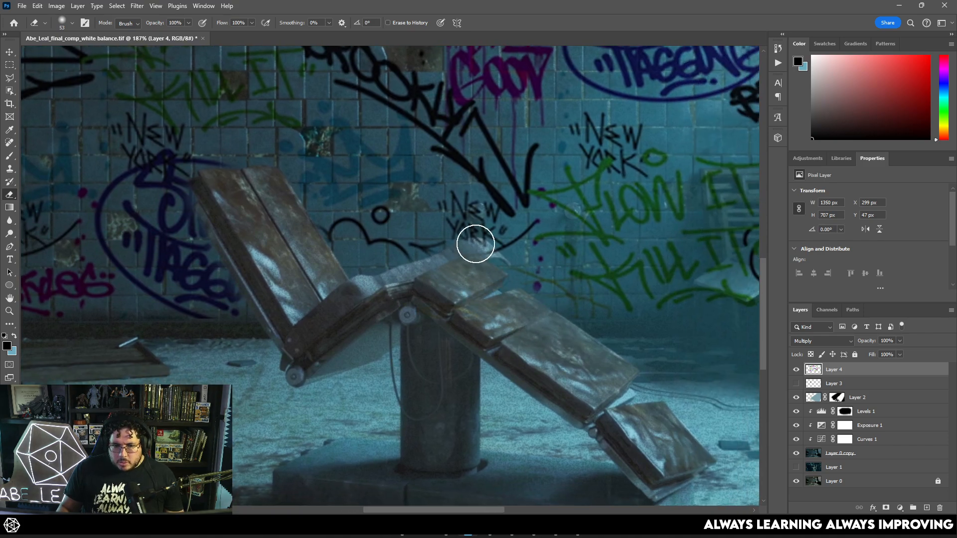
- Clean the remaining graffiti off the upper edge of the chair's seat with an 18 px Soft Round eraser
scroll(475, 244, up, 5)
right_click(483, 120)
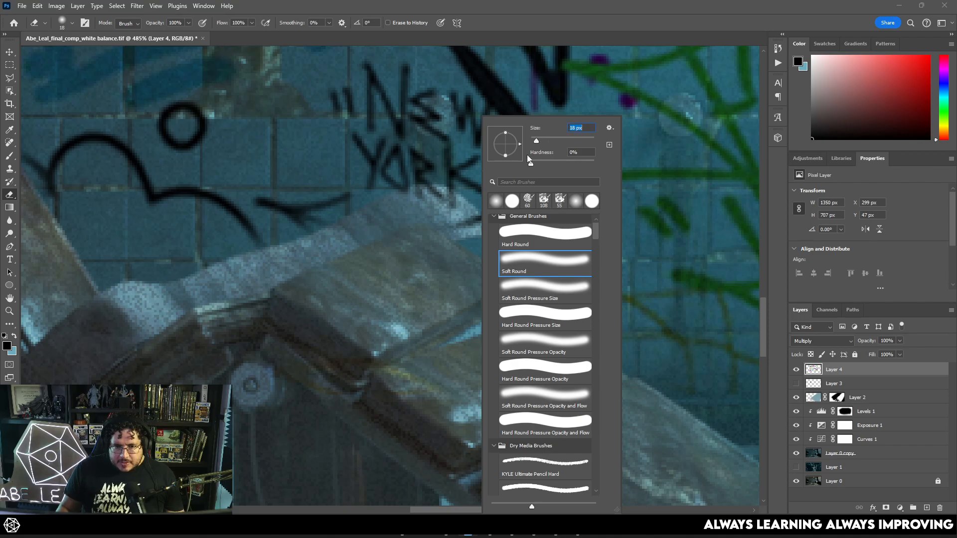
drag(429, 206, 479, 232)
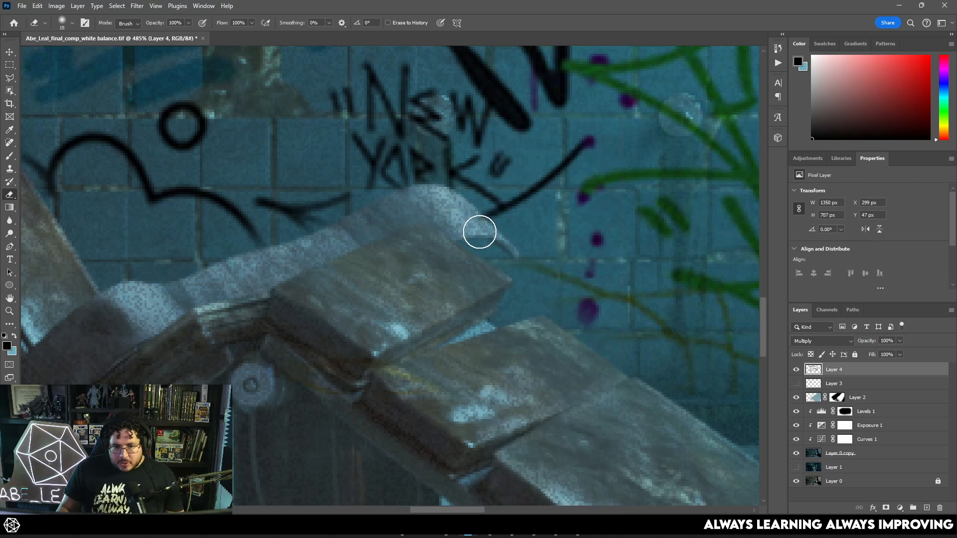
scroll(469, 231, down, 5)
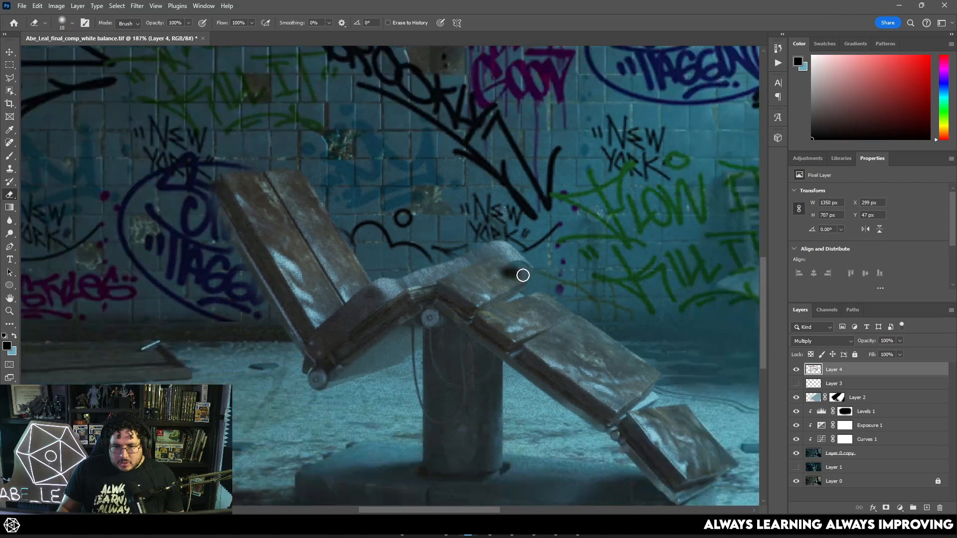
scroll(566, 281, down, 3)
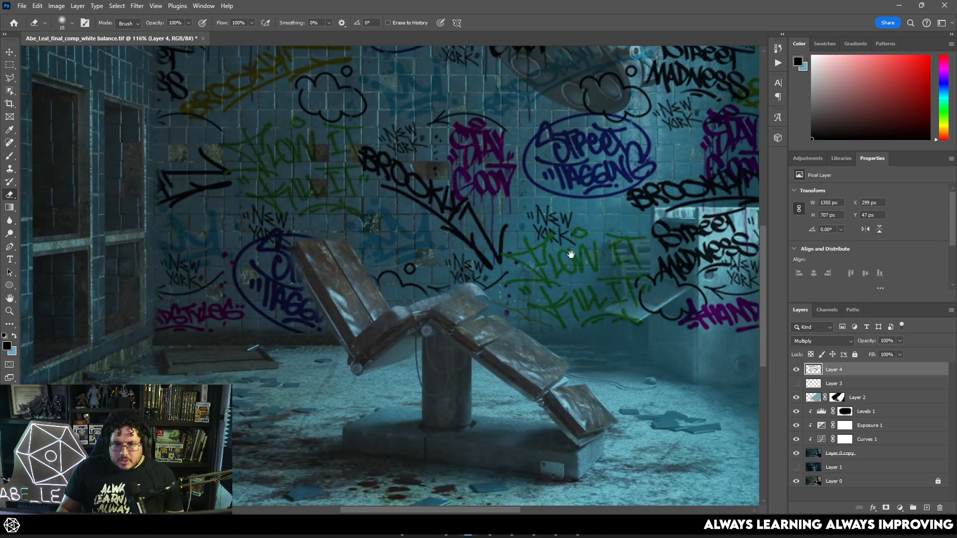
- Enlarge the soft eraser to 77 px and erase the graffiti covering the metal cabinet beneath the window side of the back wall
scroll(572, 254, up, 5)
scroll(518, 304, up, 1)
right_click(500, 265)
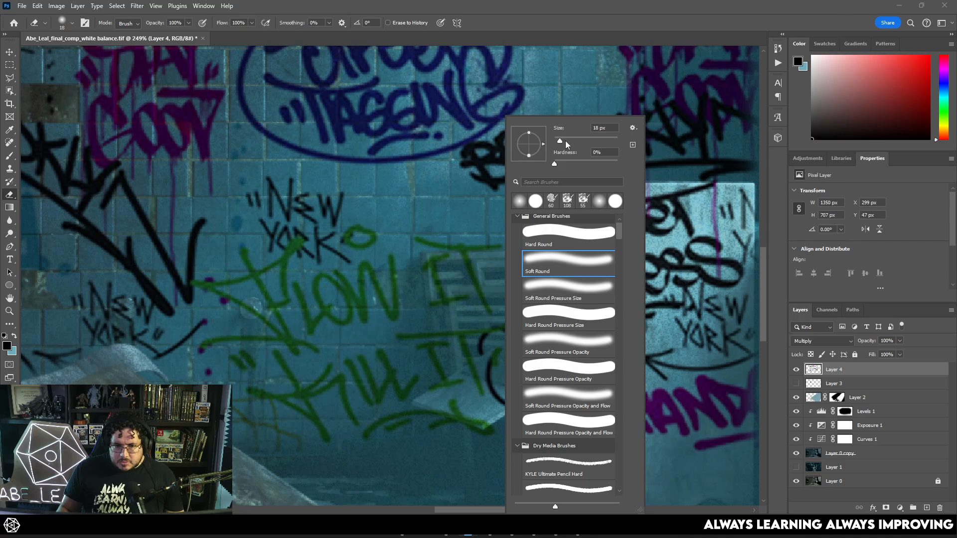
drag(565, 141, 572, 149)
mouse_move(468, 263)
mouse_down()
mouse_move(450, 254)
mouse_move(437, 344)
mouse_move(448, 384)
mouse_move(495, 258)
mouse_move(485, 222)
mouse_move(508, 166)
mouse_move(545, 159)
mouse_move(641, 214)
mouse_move(513, 231)
mouse_move(641, 202)
mouse_move(459, 289)
mouse_move(551, 456)
mouse_move(732, 440)
mouse_up()
drag(390, 355, 298, 361)
drag(289, 358, 464, 346)
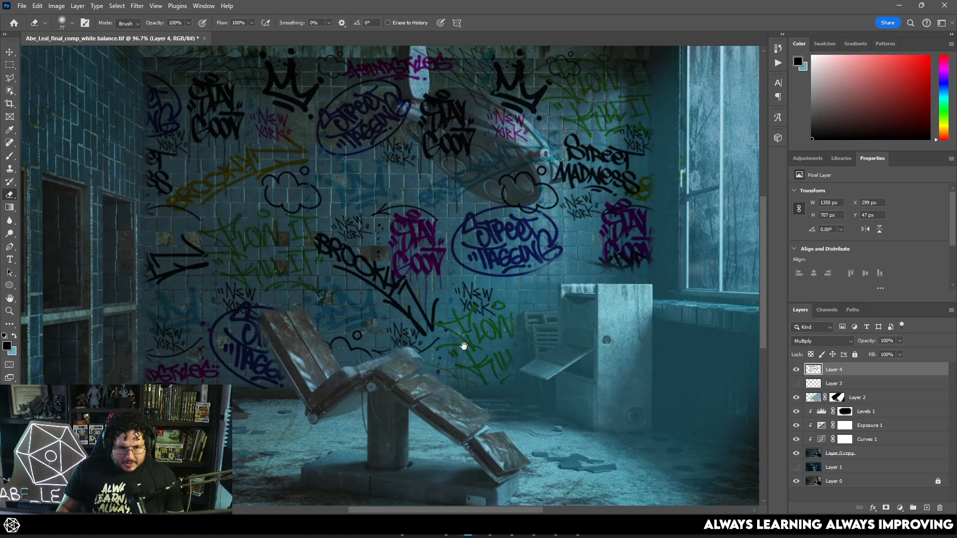
- Erase the graffiti that overlaps the surgical lamp and its mounting arm
scroll(399, 309, down, 2)
scroll(481, 214, up, 4)
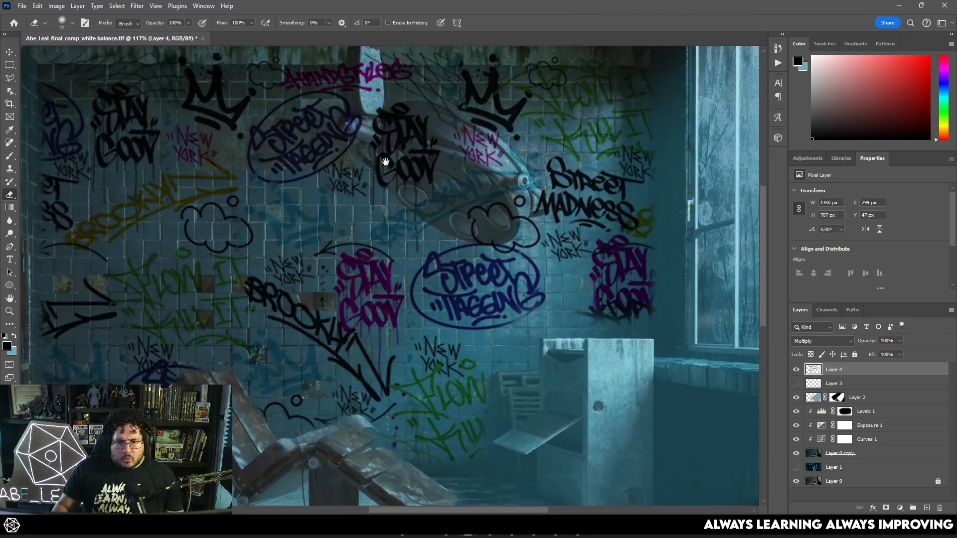
drag(385, 163, 389, 239)
mouse_move(373, 165)
mouse_down()
mouse_move(364, 110)
mouse_move(369, 215)
mouse_move(363, 209)
mouse_move(405, 201)
mouse_move(480, 224)
mouse_move(479, 215)
mouse_move(529, 272)
mouse_move(461, 271)
mouse_move(384, 226)
mouse_move(504, 305)
mouse_move(488, 306)
mouse_move(540, 285)
mouse_move(531, 288)
mouse_up()
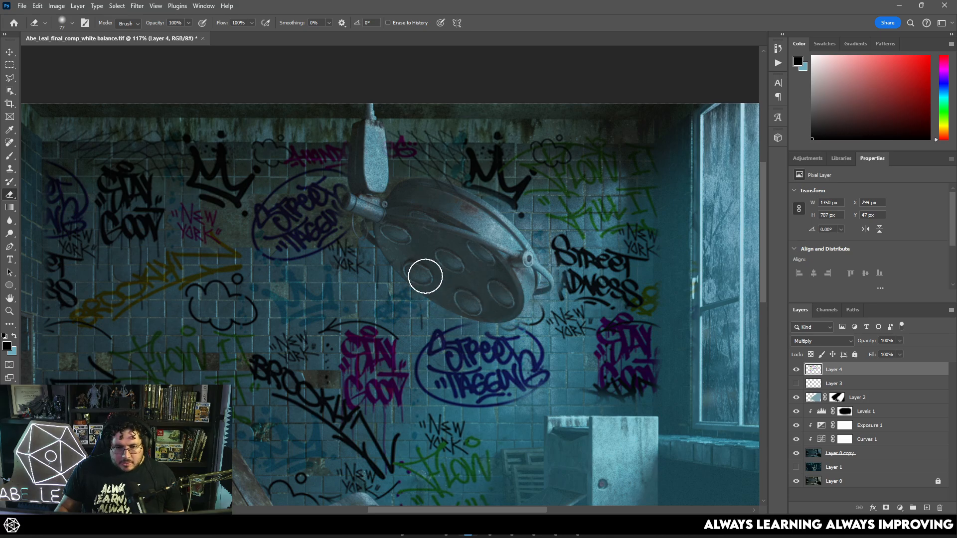
- Erase the graffiti from the large bare plaster patch beside the lamp and from the missing-tile gap in the black Brooklyn tag
scroll(423, 241, down, 4)
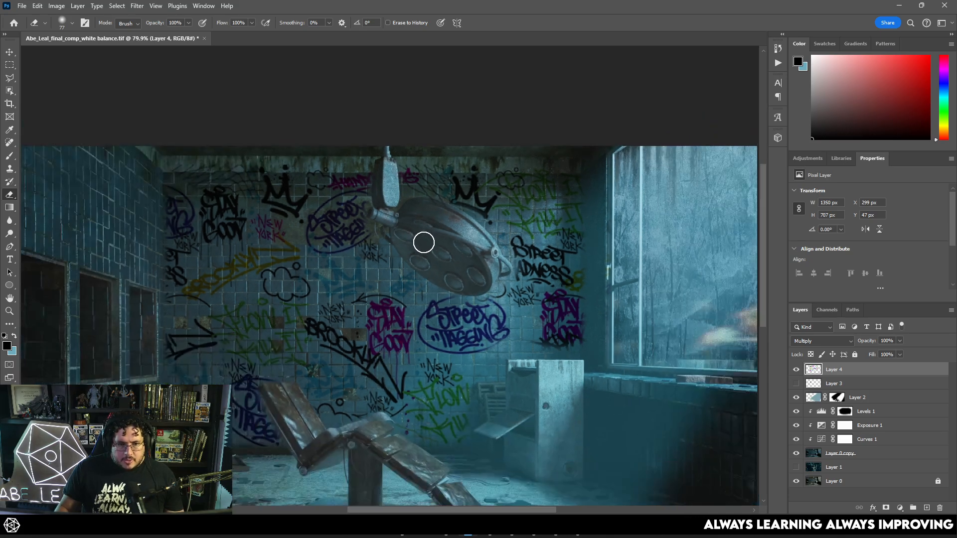
scroll(355, 239, up, 6)
mouse_move(354, 207)
mouse_down()
mouse_move(284, 199)
mouse_move(266, 187)
mouse_move(209, 198)
mouse_move(224, 197)
mouse_move(228, 211)
mouse_move(355, 222)
mouse_move(297, 226)
mouse_move(399, 224)
mouse_move(353, 177)
mouse_move(354, 159)
mouse_move(420, 184)
mouse_move(442, 160)
mouse_up()
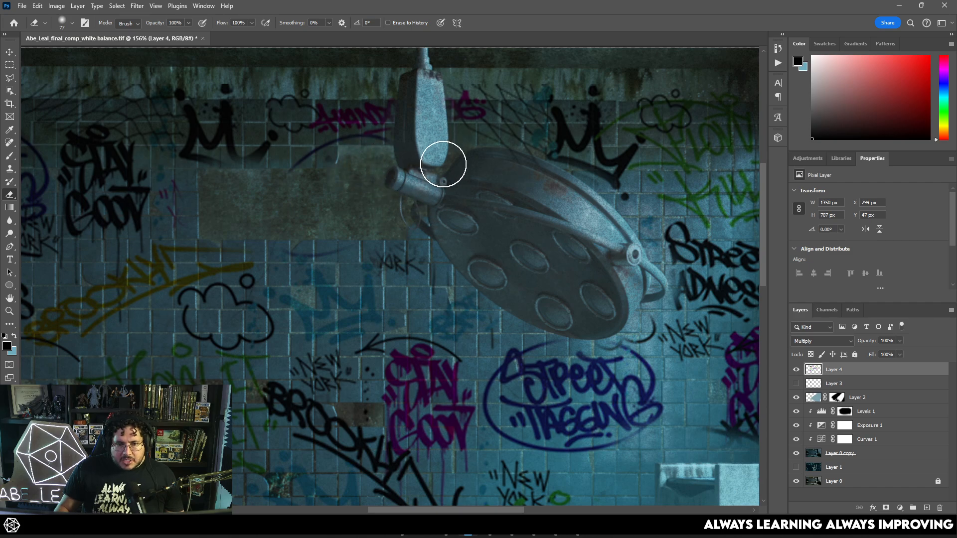
scroll(427, 213, down, 3)
mouse_move(409, 292)
mouse_down()
mouse_move(383, 293)
mouse_move(481, 262)
mouse_up()
drag(333, 305, 359, 274)
drag(288, 349, 229, 373)
drag(502, 329, 510, 330)
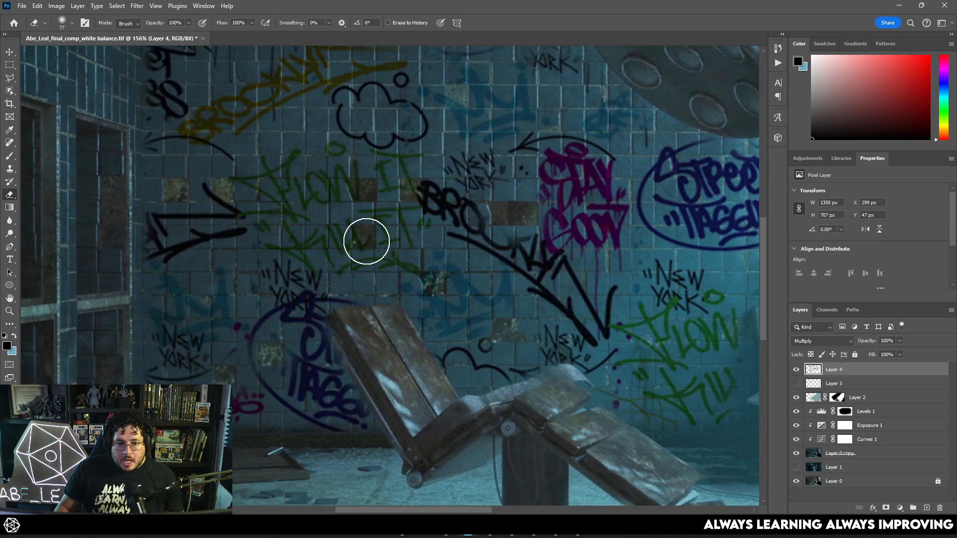
- Erase the graffiti from the remaining missing tiles and the mouldy strip below the ceiling with a 36 px Soft Round eraser
right_click(433, 178)
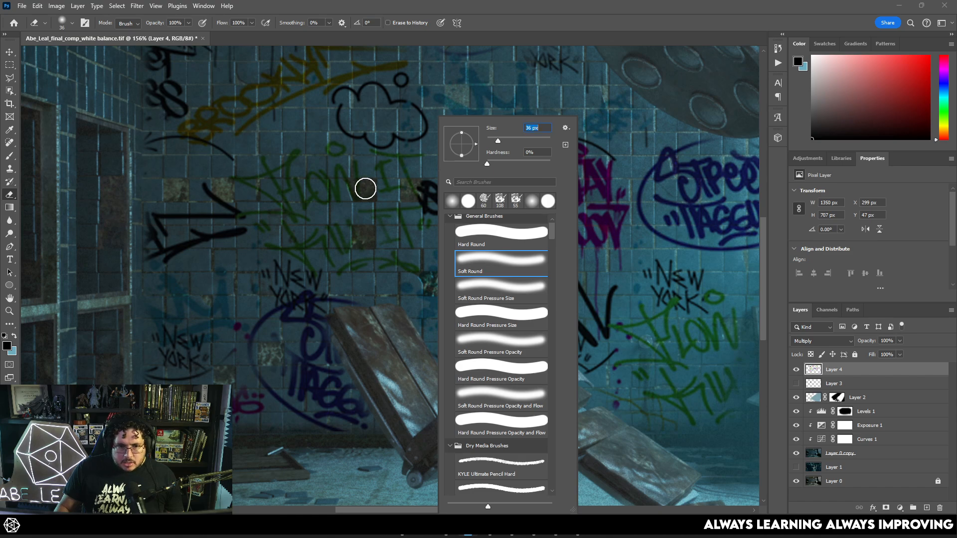
key(Return)
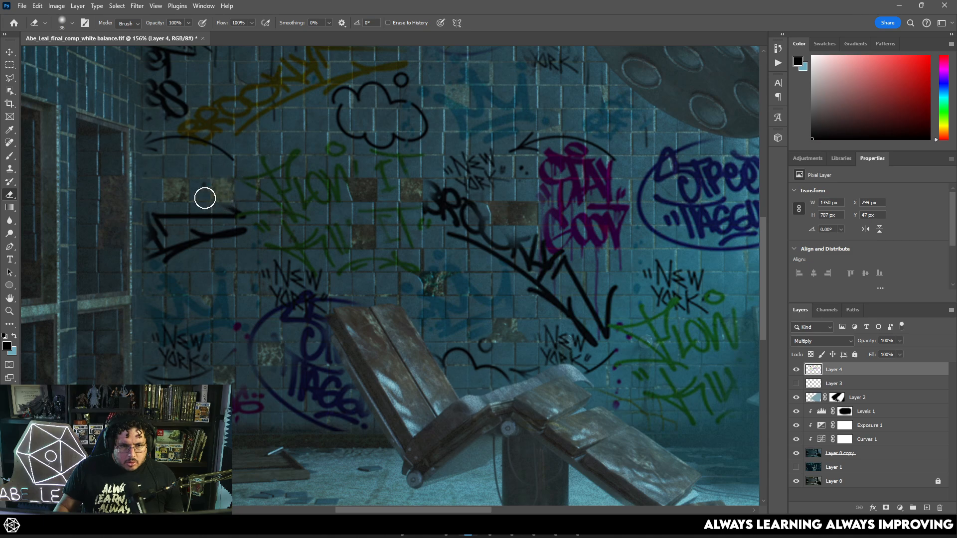
scroll(256, 186, down, 3)
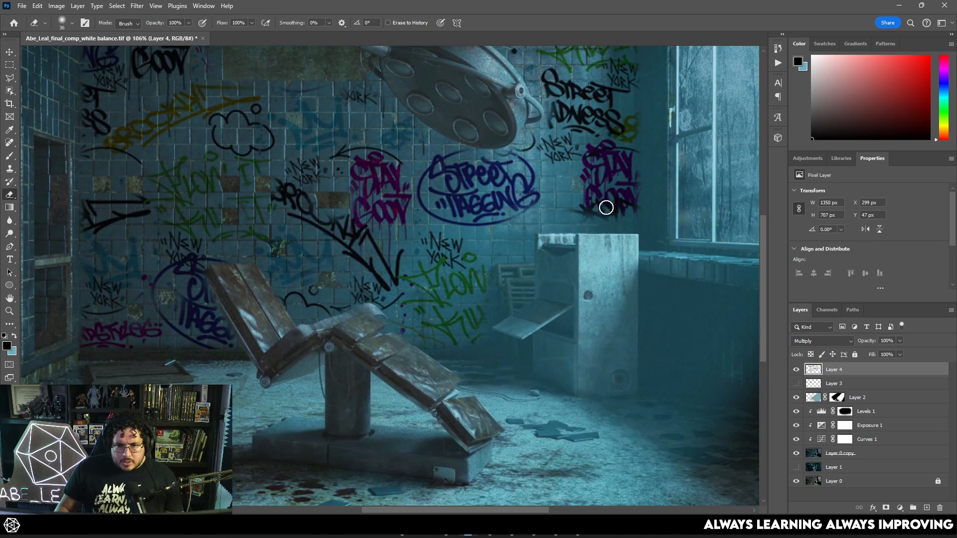
scroll(583, 213, up, 2)
scroll(576, 201, up, 4)
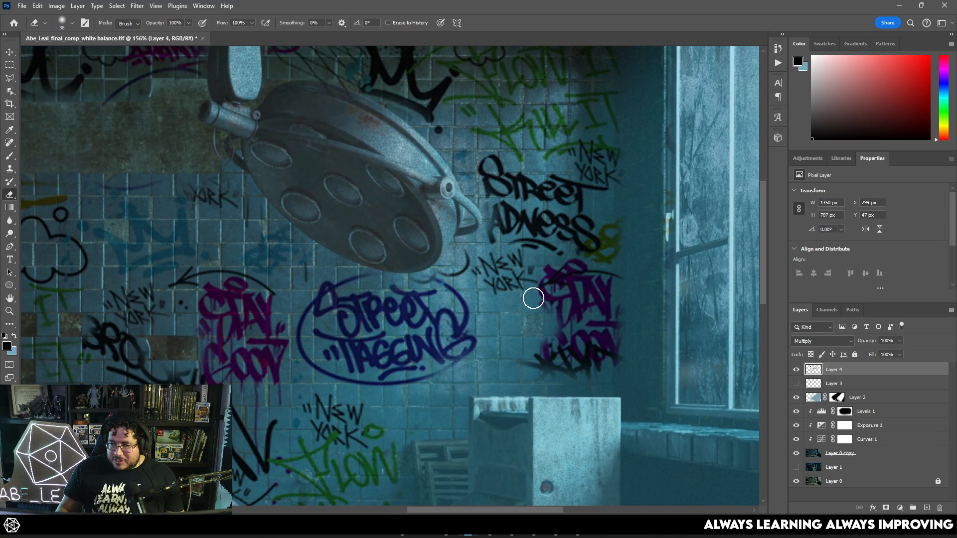
scroll(532, 294, down, 4)
drag(517, 249, 516, 279)
scroll(525, 169, up, 5)
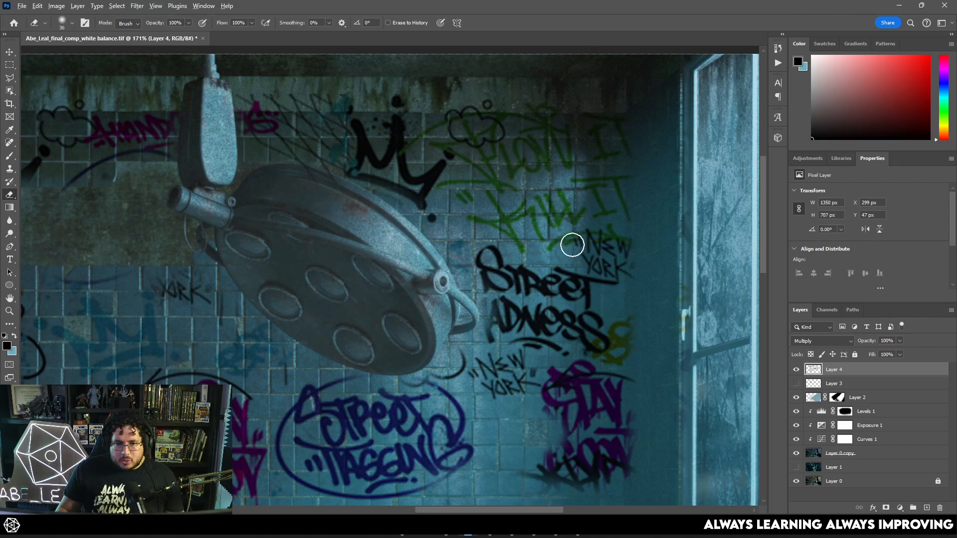
scroll(572, 245, down, 5)
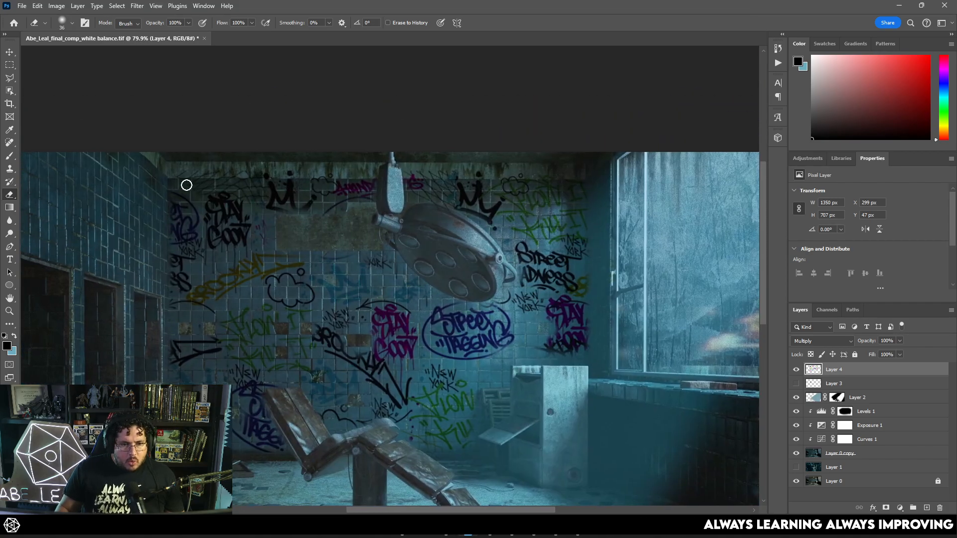
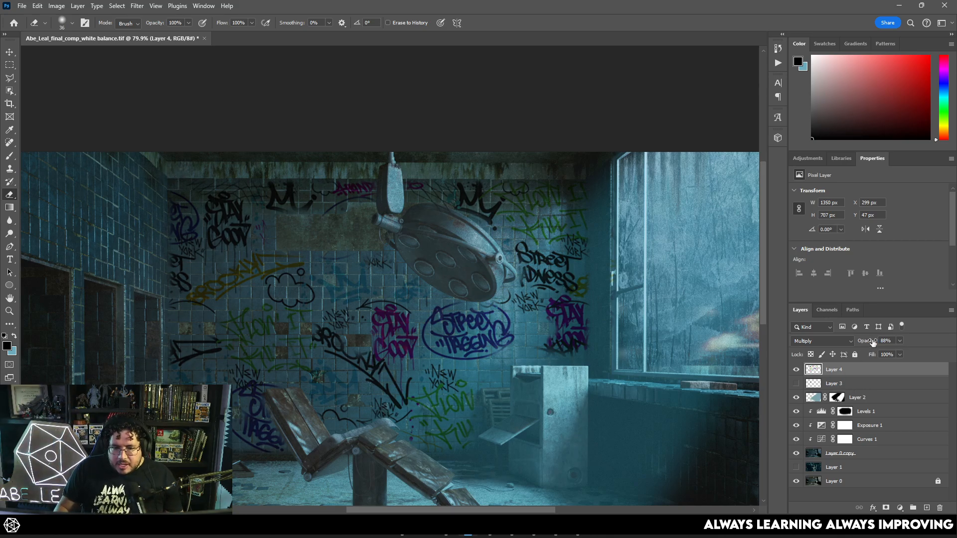
- Lower the opacity of the graffiti layer to 44%
drag(873, 342, 863, 343)
scroll(552, 338, down, 3)
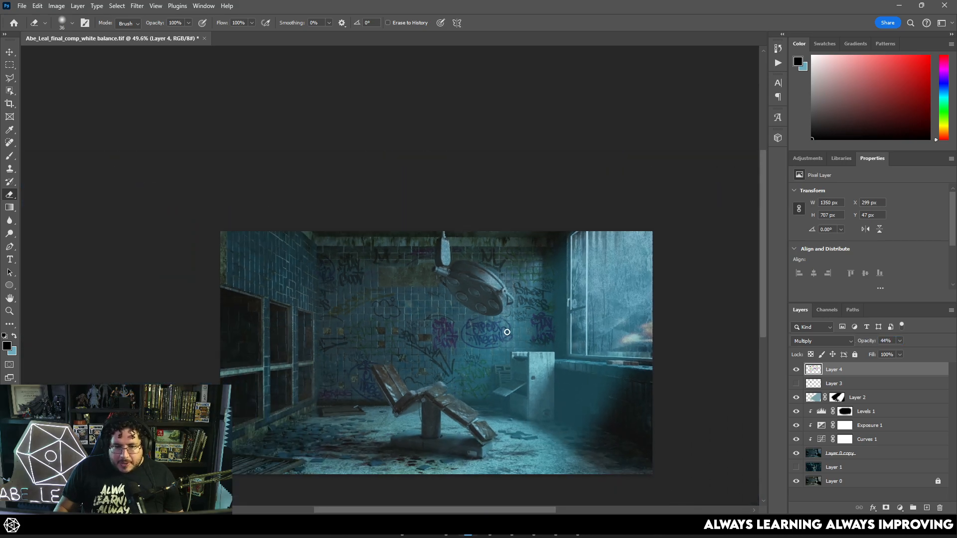
scroll(487, 348, up, 3)
scroll(473, 347, up, 1)
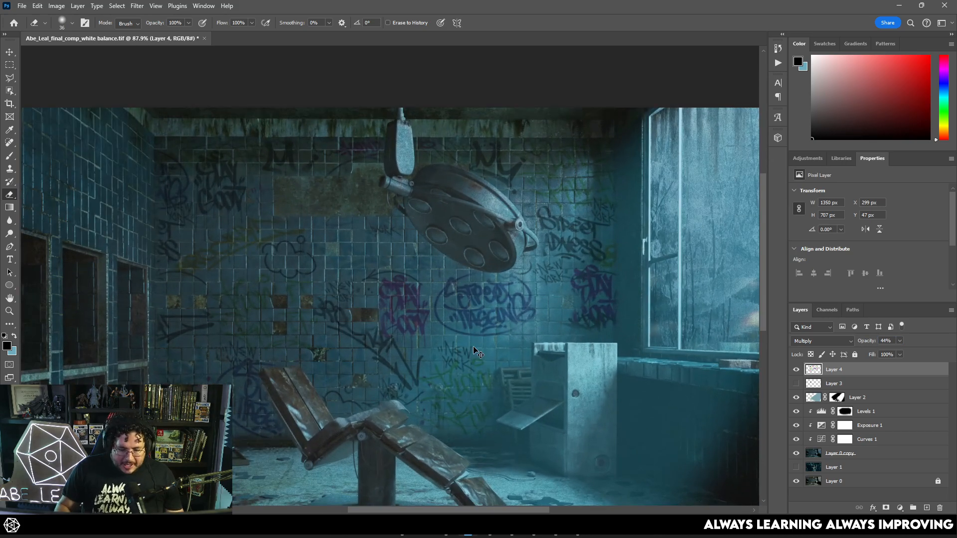
- Desaturate the graffiti layer with a Hue/Saturation adjustment, setting Saturation to -29
key(ctrl+u)
drag(763, 177, 749, 176)
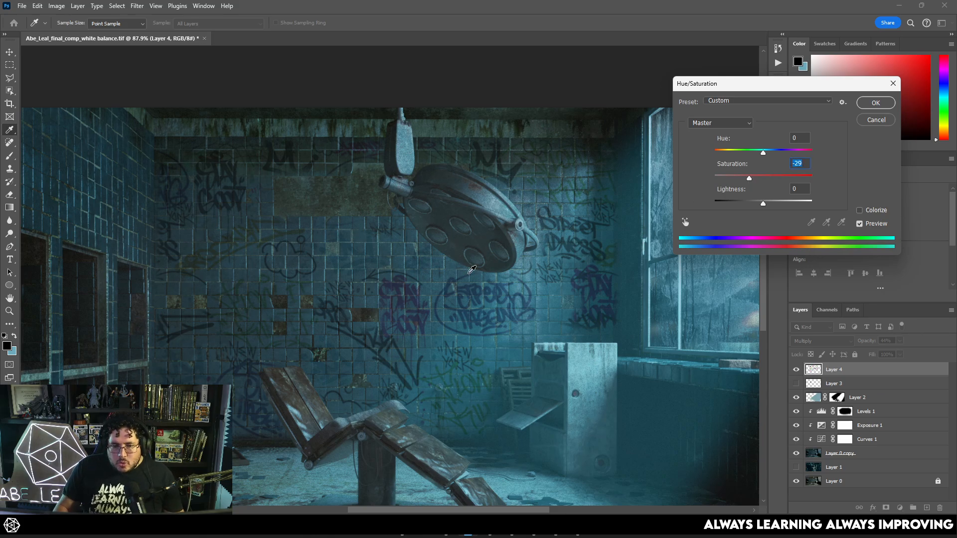
click(873, 103)
key(e)
- Enlarge the soft eraser to 67 px and erase the graffiti above the lamp and in the back wall's upper corner near the window
scroll(467, 298, down, 3)
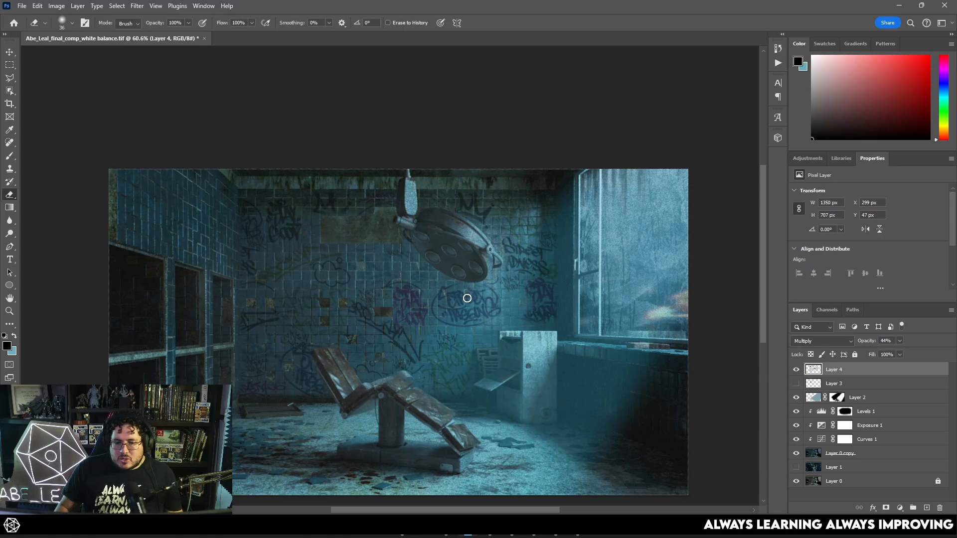
scroll(459, 345, up, 3)
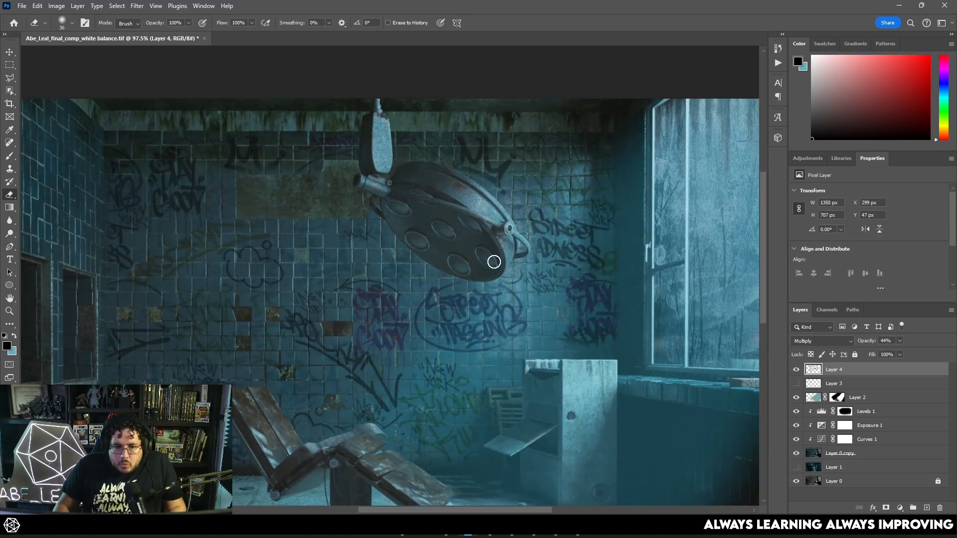
right_click(493, 259)
drag(564, 142, 570, 142)
key(Return)
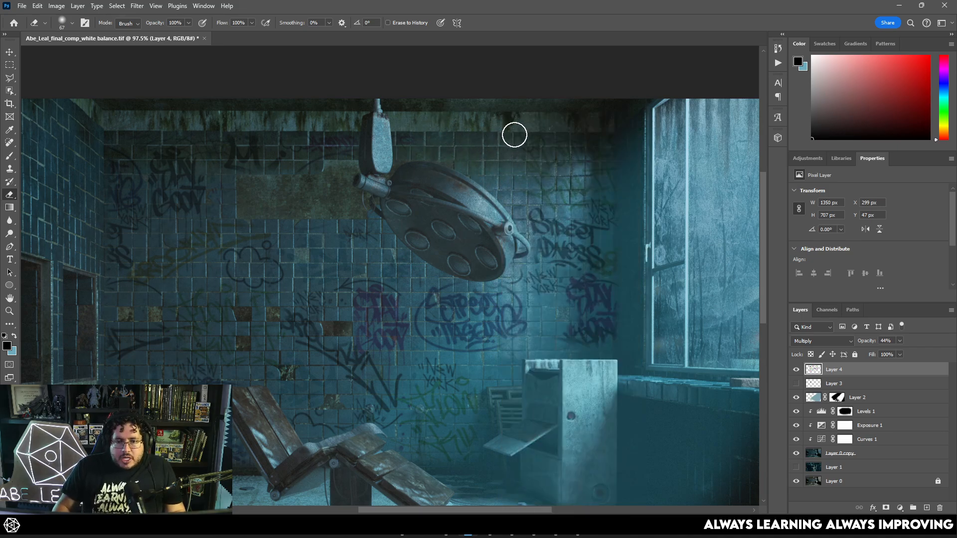
scroll(393, 244, down, 2)
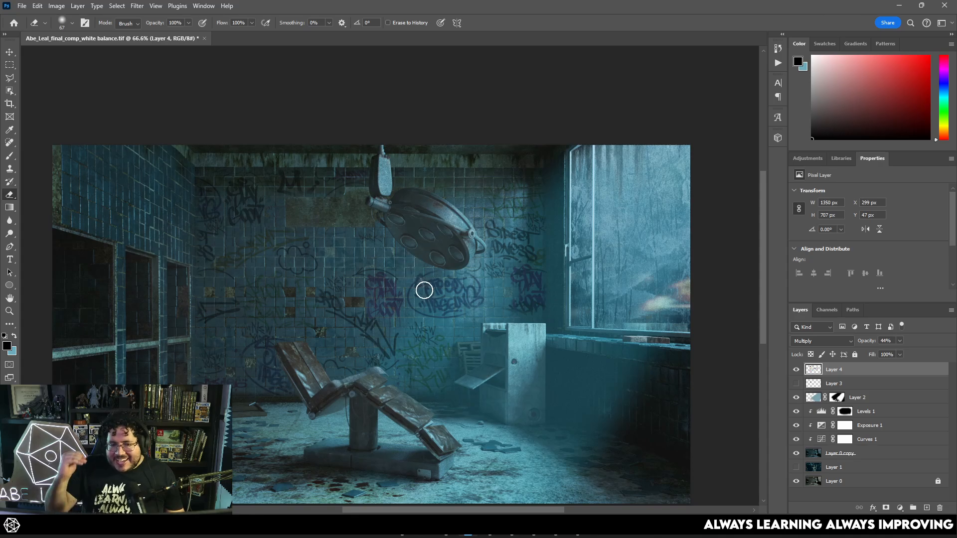
scroll(424, 290, down, 1)
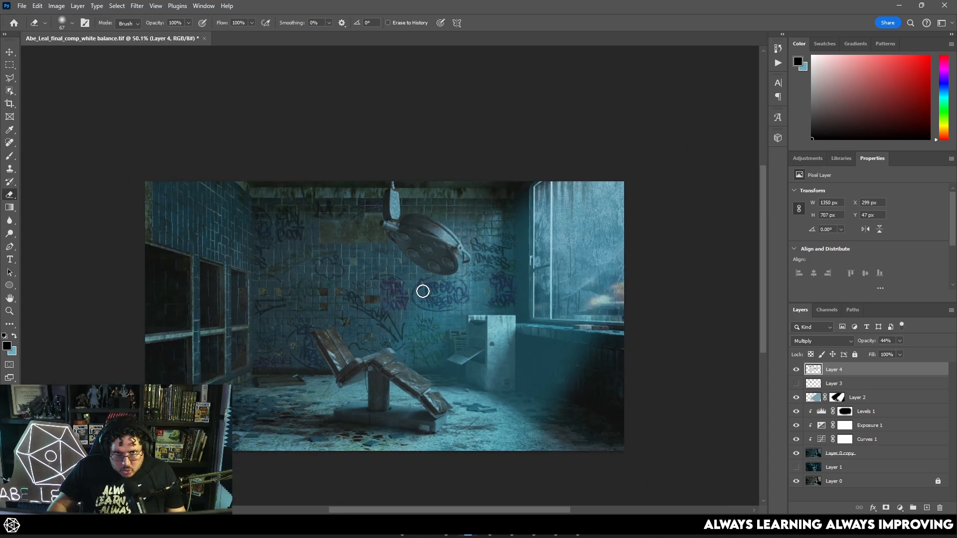
scroll(350, 271, up, 1)
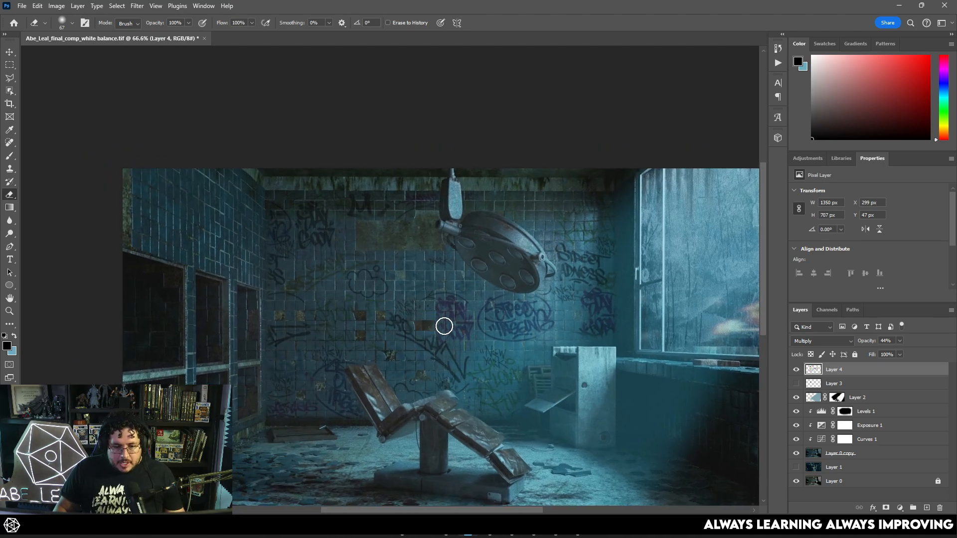
- Duplicate the graffiti layer and move the copy over the upper part of the left tiled wall
key(v)
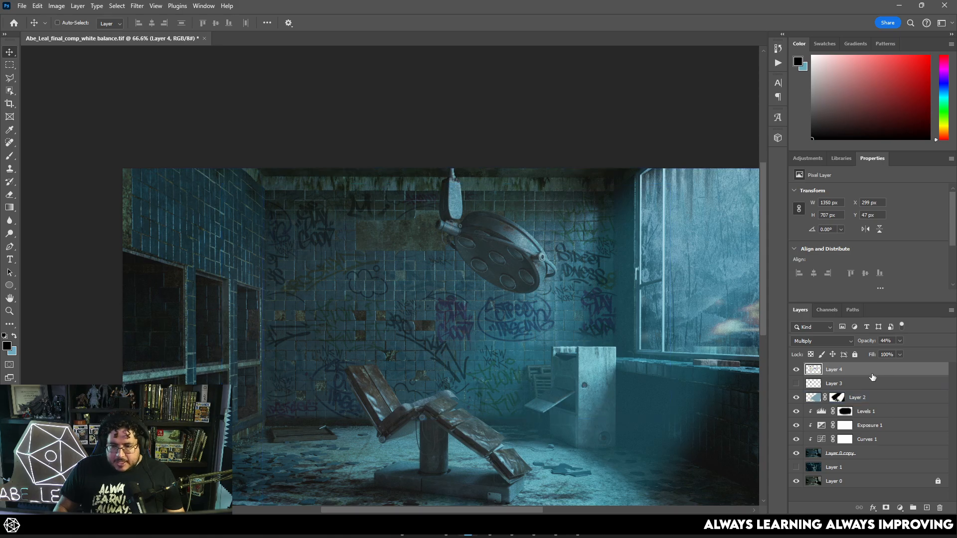
key(ctrl+j)
drag(462, 277, 209, 247)
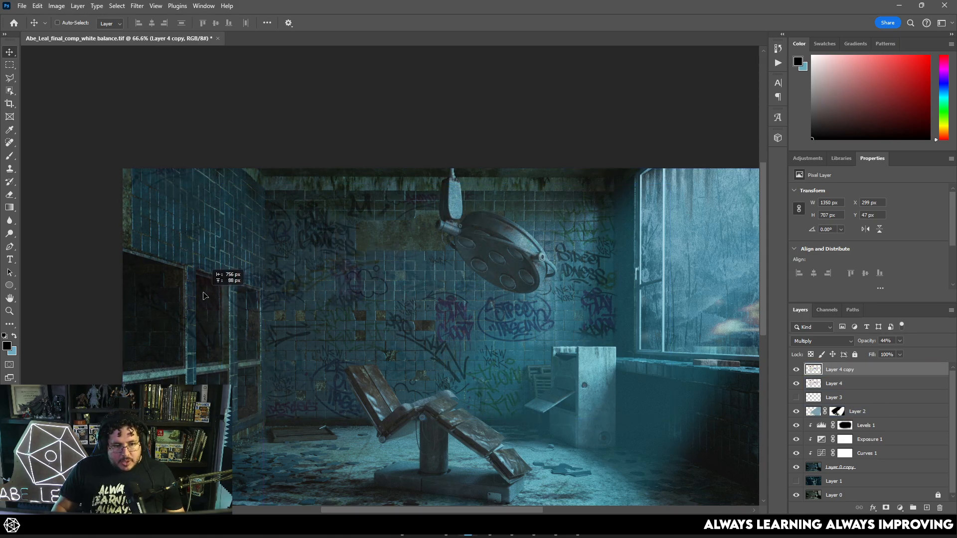
drag(226, 297, 147, 210)
drag(186, 237, 293, 295)
- Transform the graffiti copy with Perspective, tapering and slanting it to follow the receding left wall
key(ctrl+t)
right_click(306, 250)
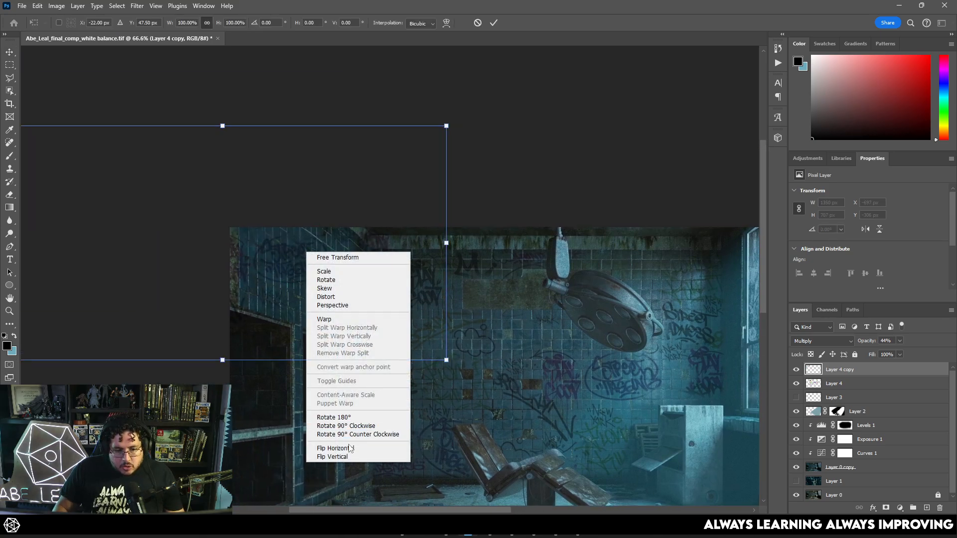
click(342, 308)
drag(446, 359, 399, 290)
drag(268, 257, 388, 281)
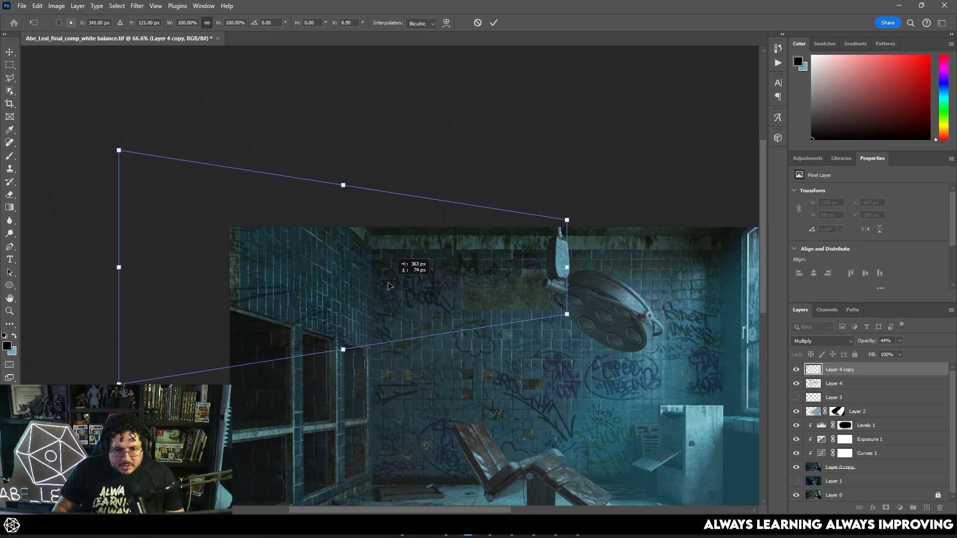
drag(118, 268, 152, 190)
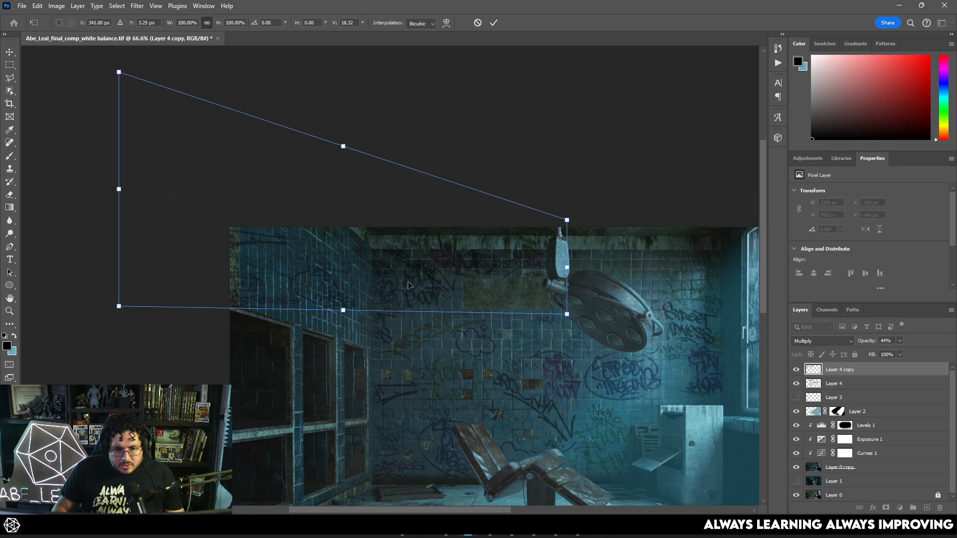
drag(565, 315, 534, 314)
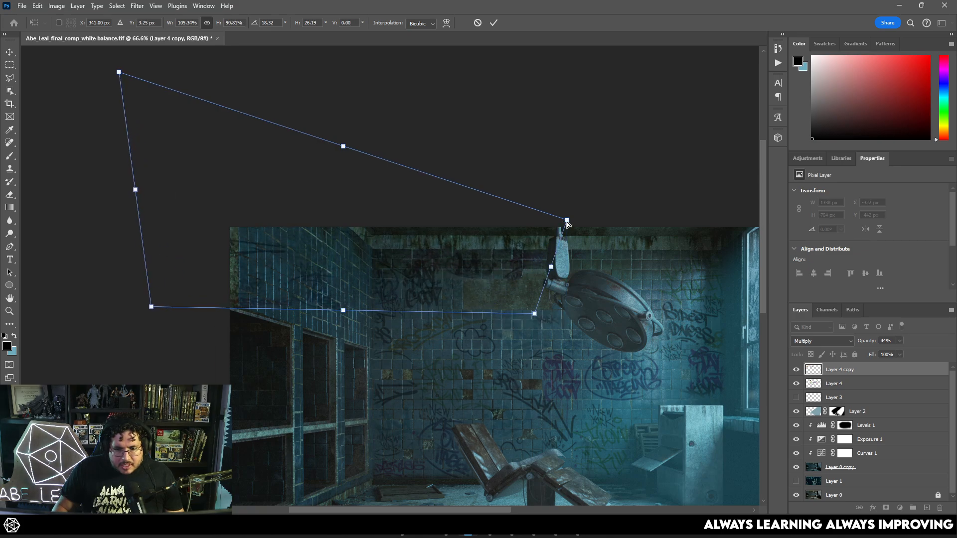
drag(566, 223, 515, 188)
- Fit the distorted graffiti copy to the left wall above the openings by adjusting its corners and position, and apply the transform
drag(421, 273, 317, 288)
drag(429, 328, 371, 348)
drag(359, 274, 352, 290)
drag(399, 234, 370, 215)
drag(336, 254, 363, 256)
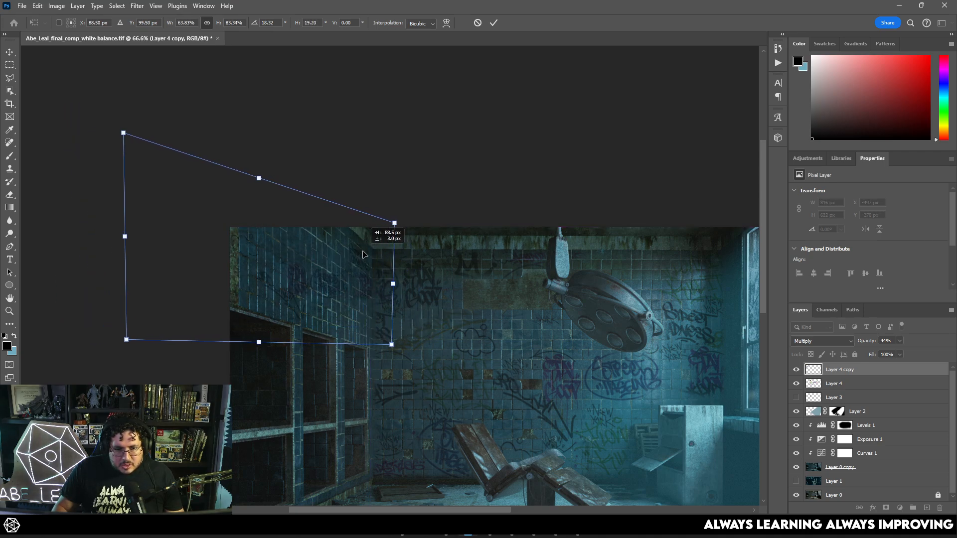
drag(120, 132, 121, 114)
drag(225, 228, 223, 218)
key(Return)
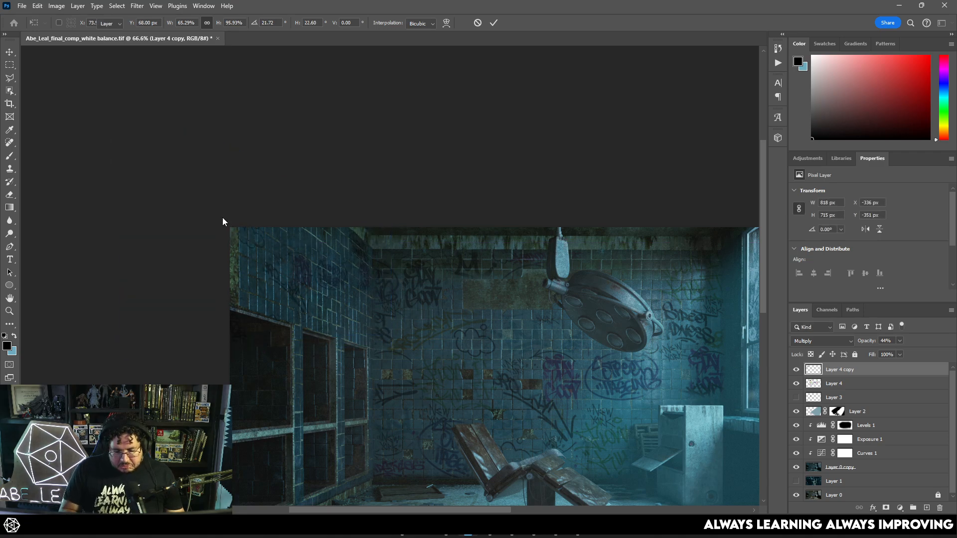
- Erase the parts of the graffiti copy that spill past the left wall's corner and onto the ceiling strip
scroll(411, 316, up, 2)
scroll(411, 316, up, 3)
key(e)
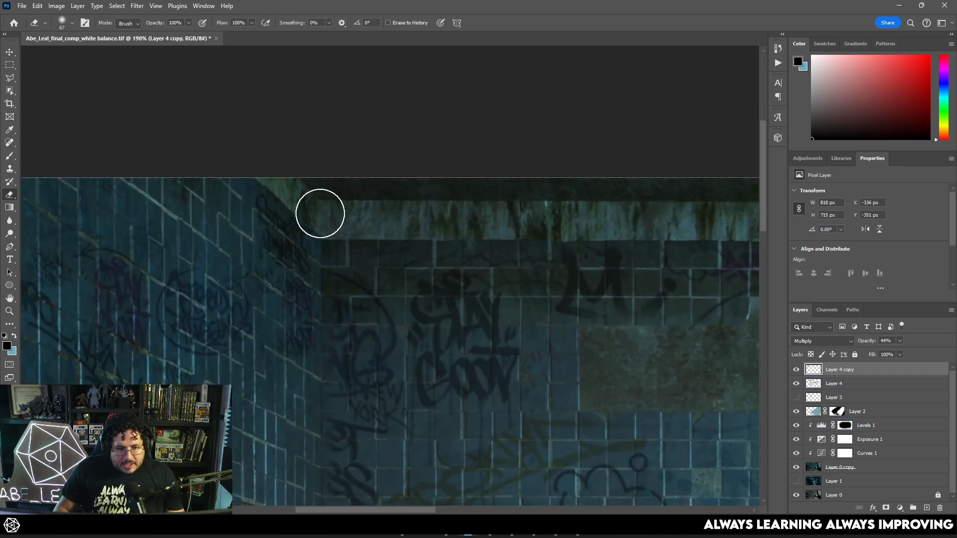
scroll(360, 271, down, 4)
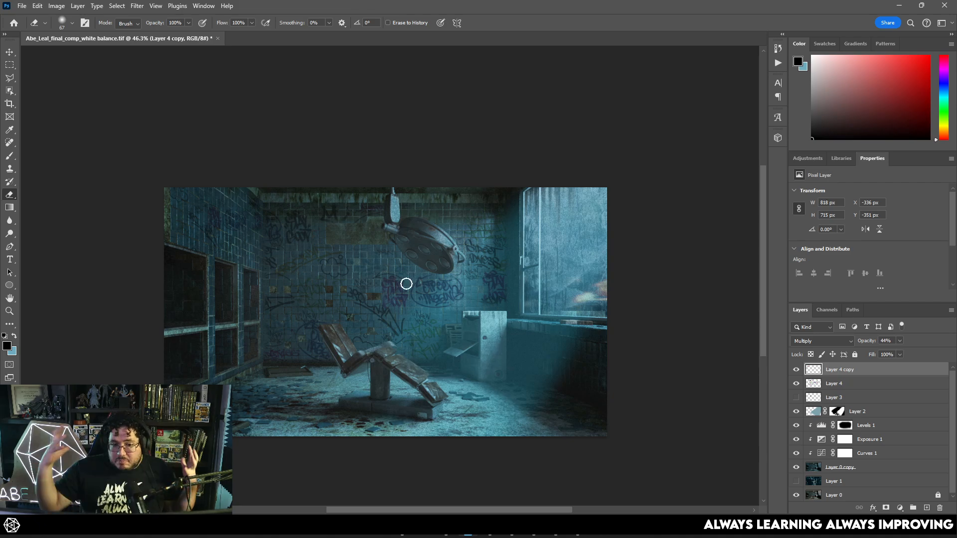
- Group the layers from Layer 4 copy down to Layer 0 copy, and delete the hidden Layer 1 beneath the group
scroll(381, 270, up, 4)
drag(472, 335, 466, 305)
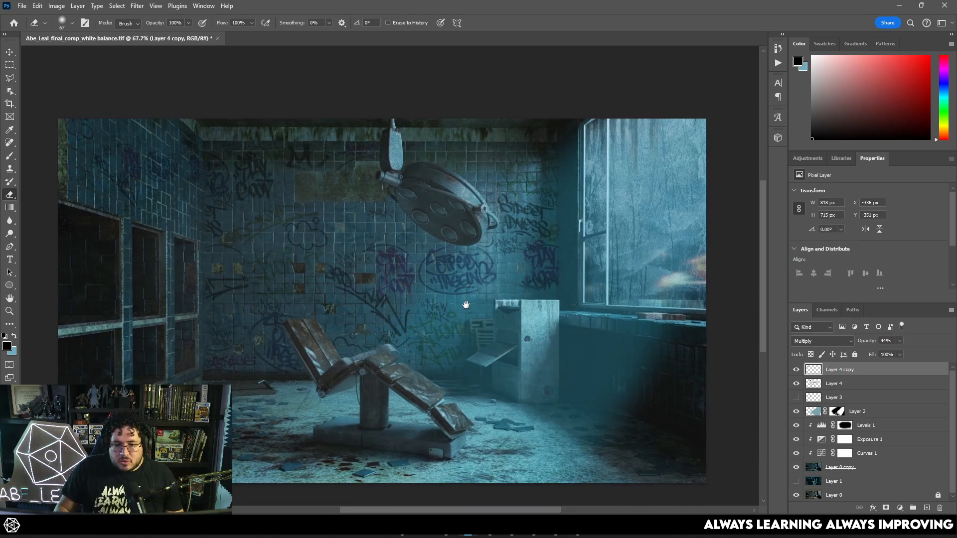
scroll(473, 305, down, 3)
shift+click(867, 472)
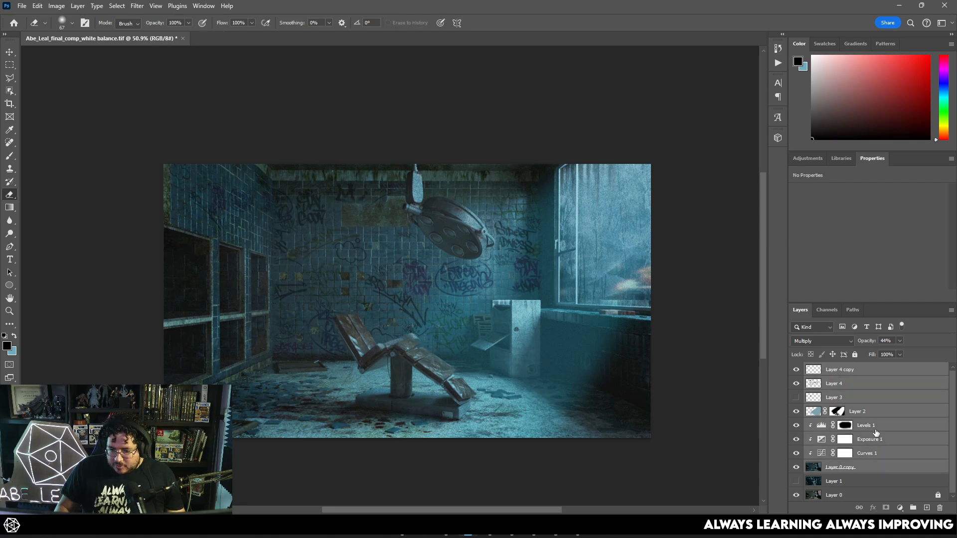
key(ctrl+g)
click(844, 386)
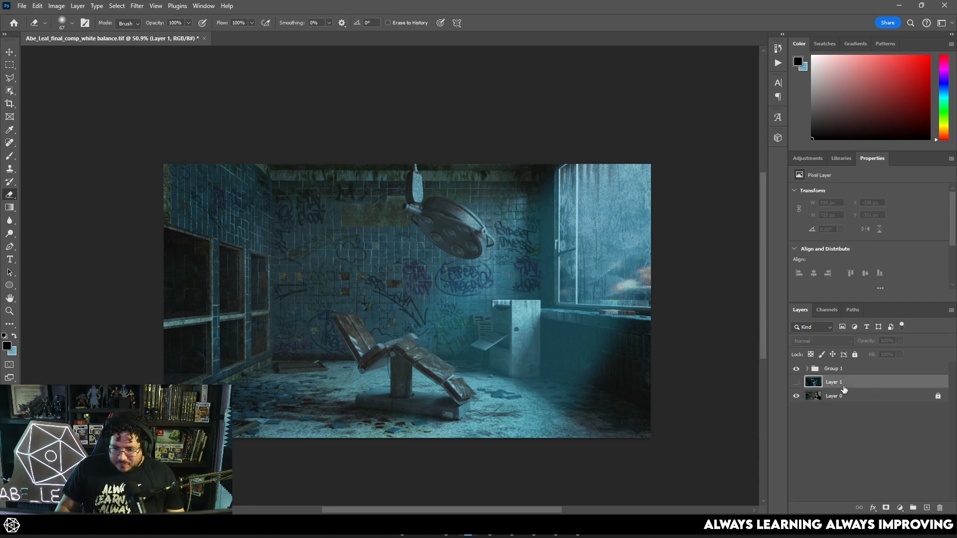
key(Delete)
- Toggle Group 1's visibility to compare the original operating room image with the graded version
click(795, 369)
scroll(454, 339, up, 2)
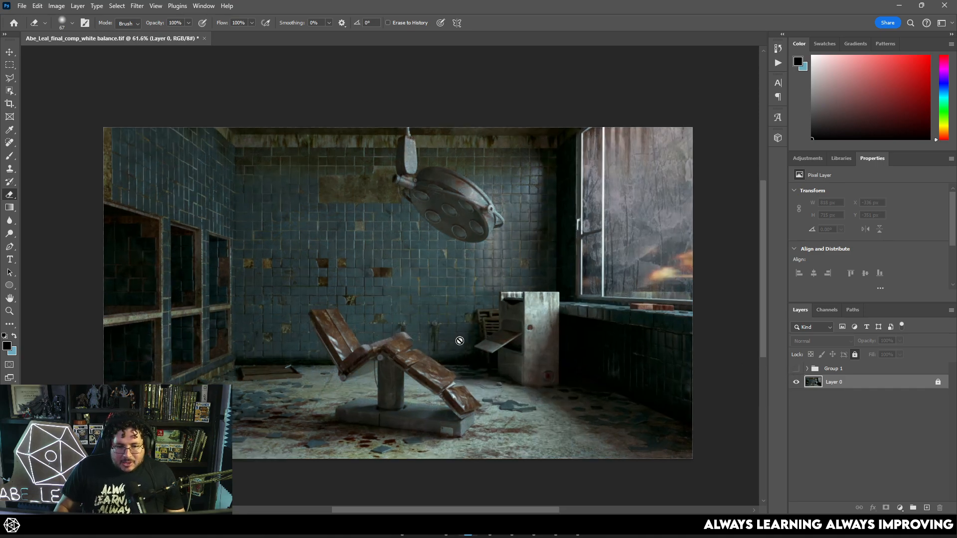
drag(447, 334, 453, 297)
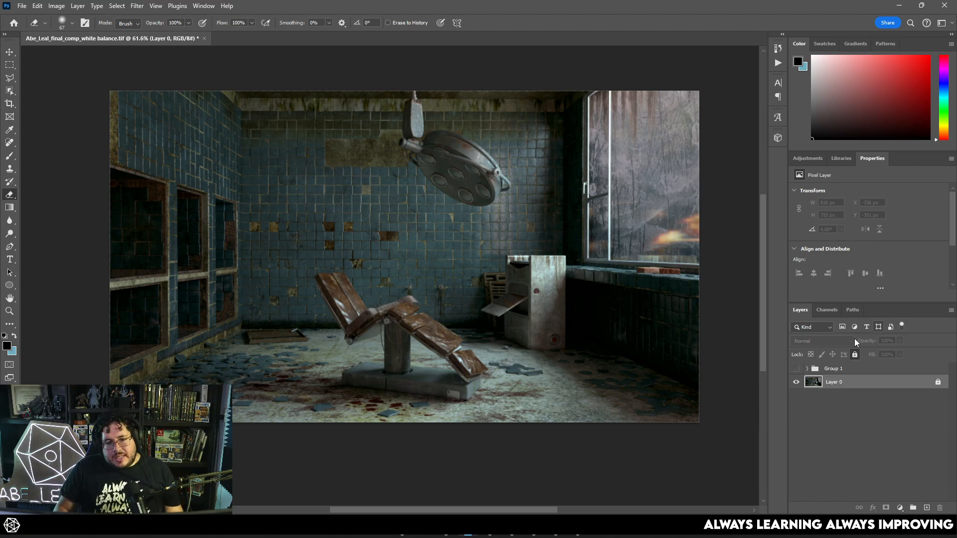
click(796, 368)
scroll(607, 343, down, 2)
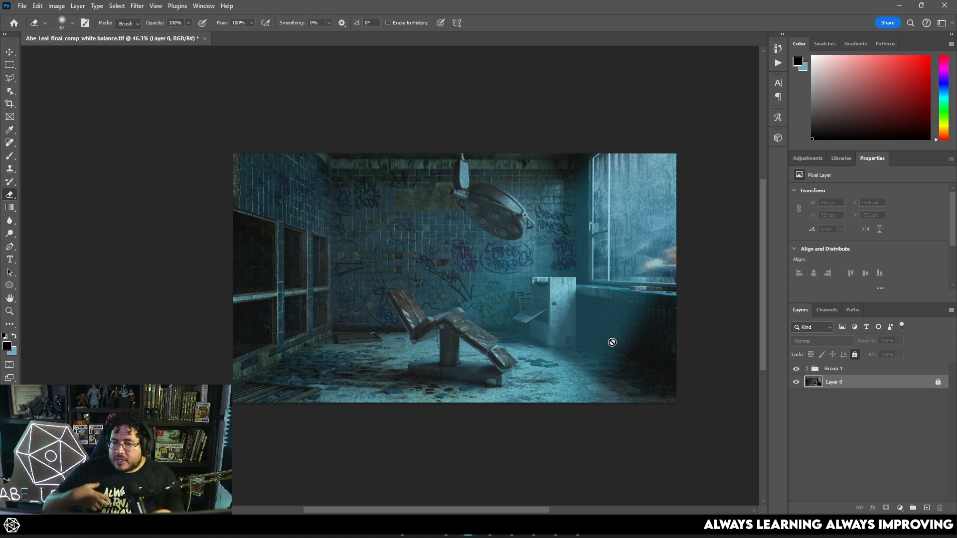
- Switch to the Chrome browser and search Google Images for "lens dirt"
click(578, 529)
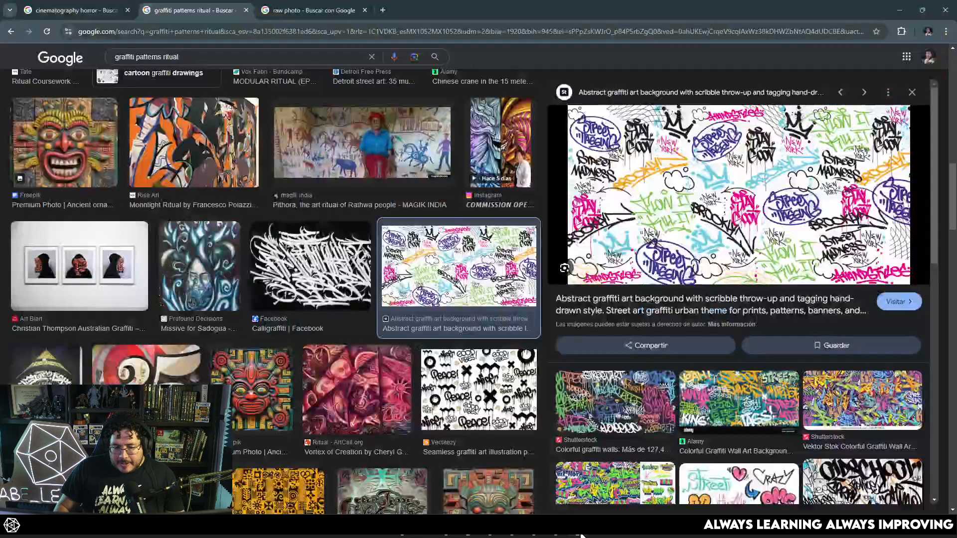
drag(195, 58, 75, 51)
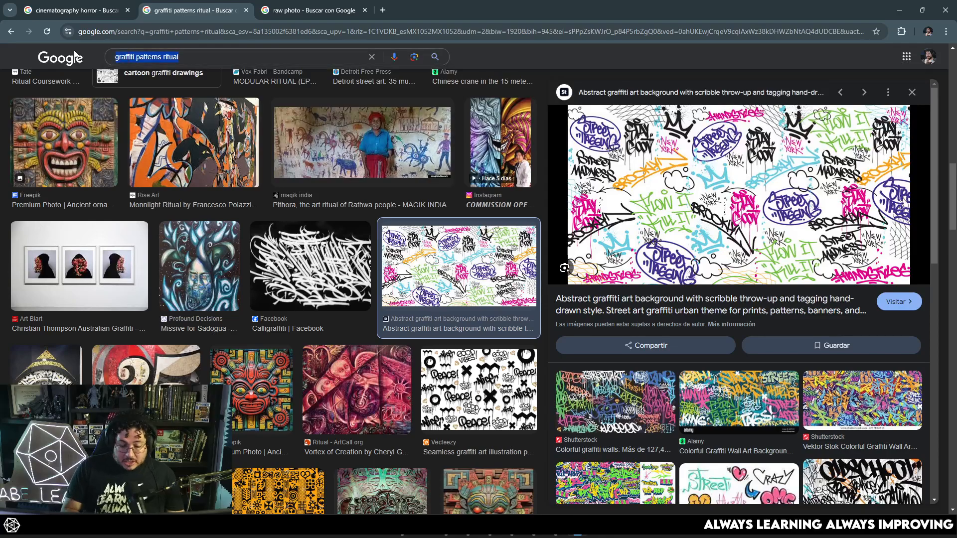
key(BackSpace)
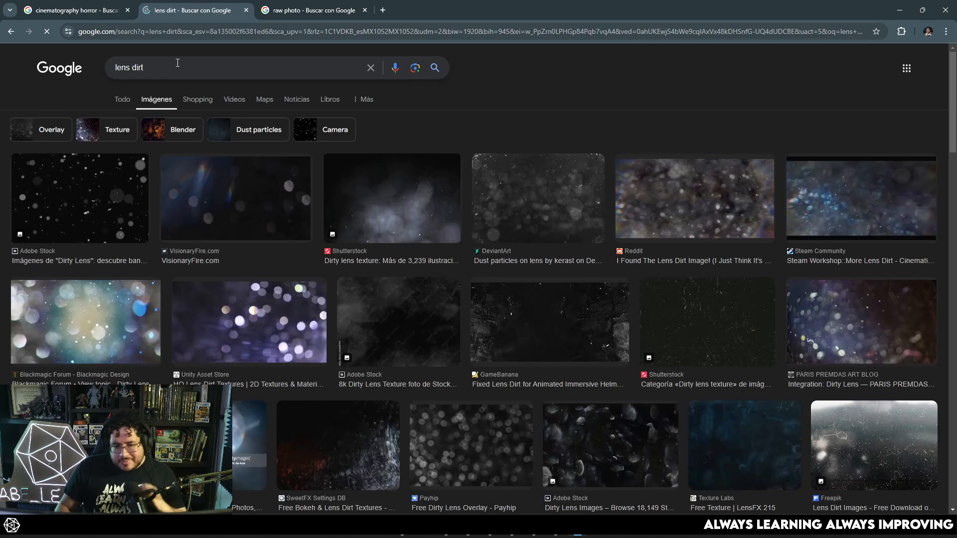
- Find the golden Freepik lens dirt image in the results, open the related one with dense white specks, and copy it
scroll(388, 316, down, 3)
scroll(408, 331, down, 3)
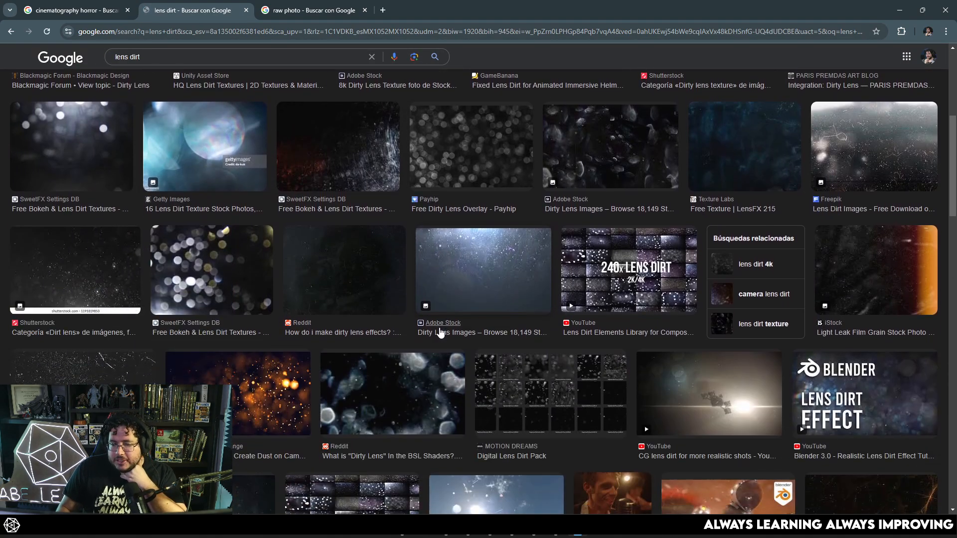
scroll(501, 296, down, 3)
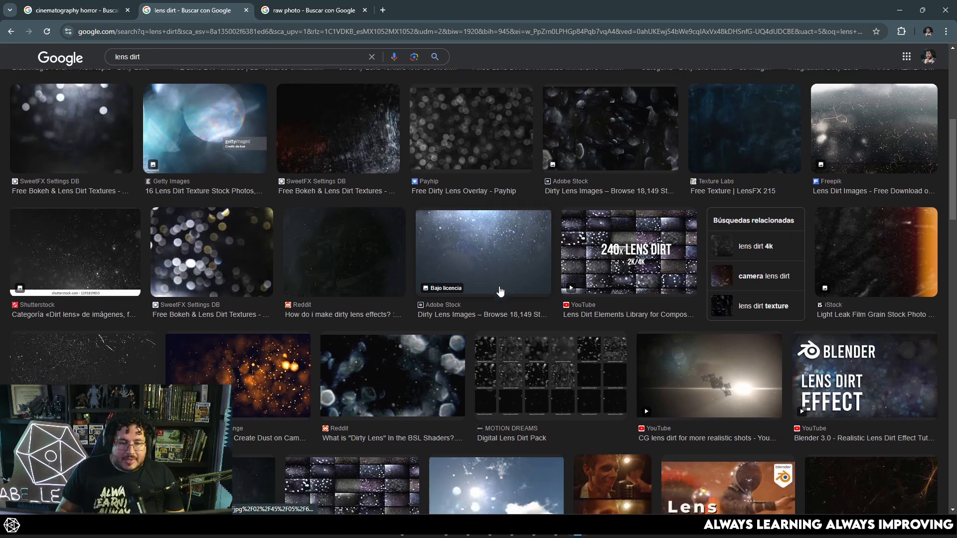
scroll(501, 290, down, 3)
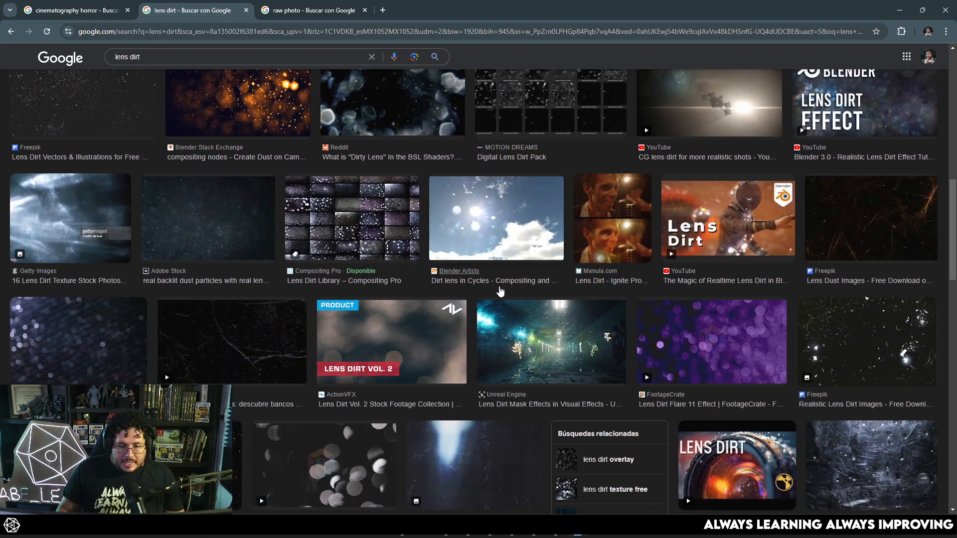
scroll(393, 215, down, 5)
scroll(539, 232, down, 7)
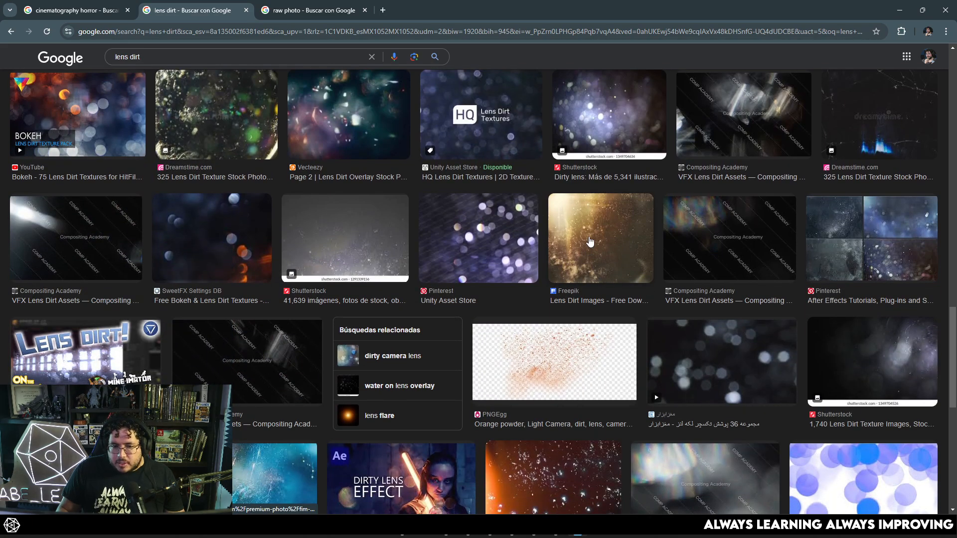
click(589, 241)
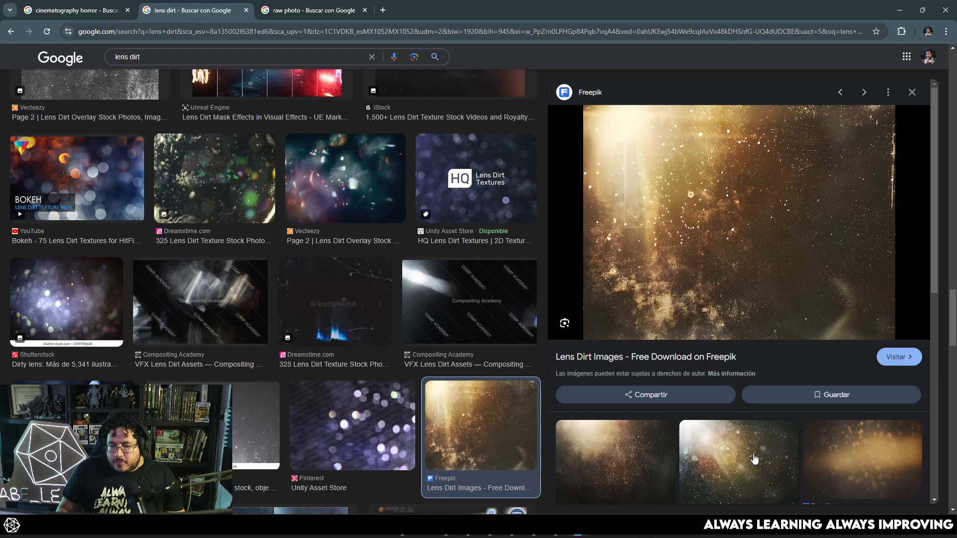
click(754, 458)
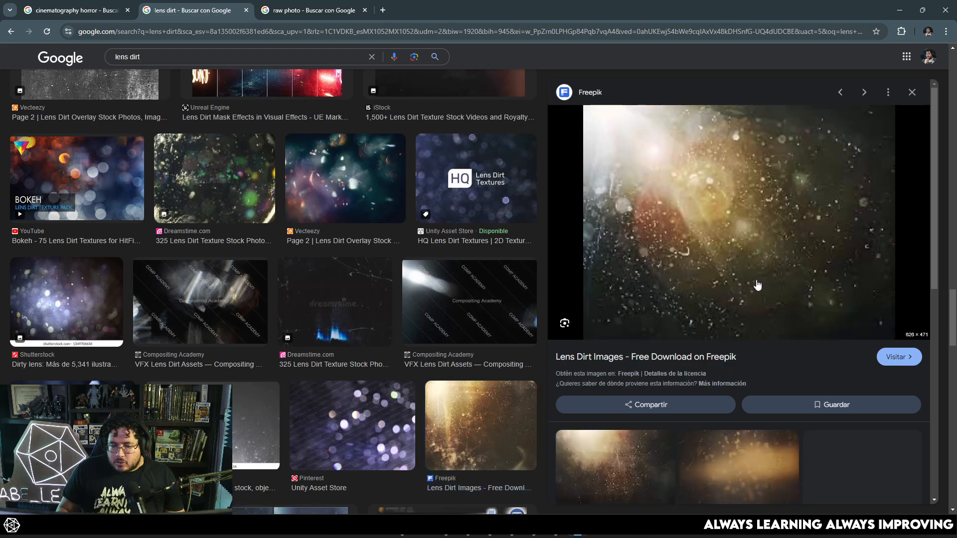
right_click(712, 198)
click(757, 356)
- Switch back to Photoshop, paste the copied lens dirt image into the composite, and move its layer into Group 1
click(467, 534)
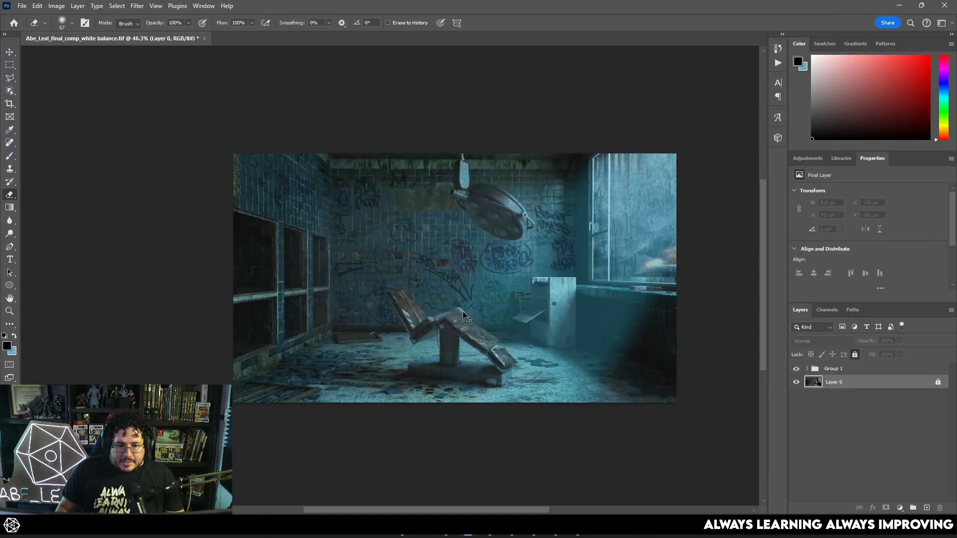
key(alt+Tab)
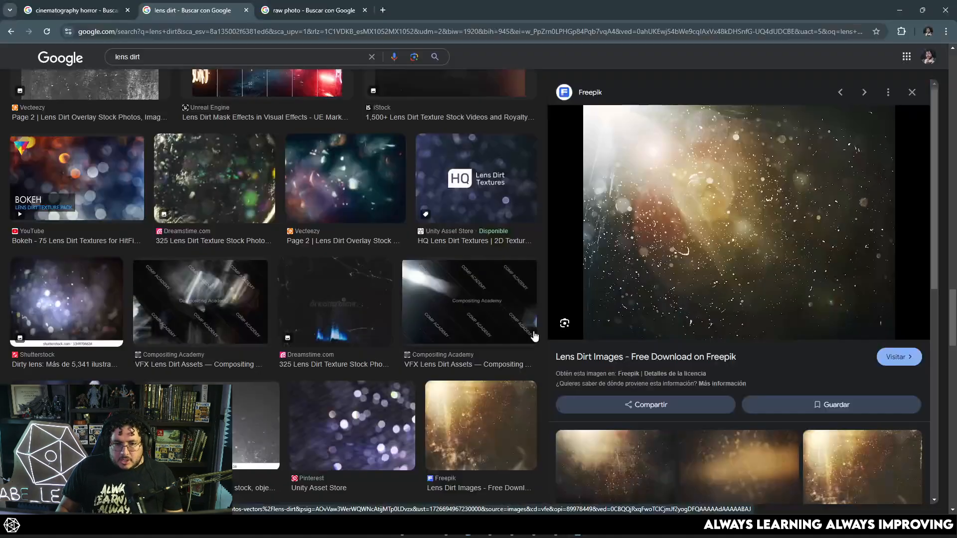
key(alt+Tab)
key(ctrl+v)
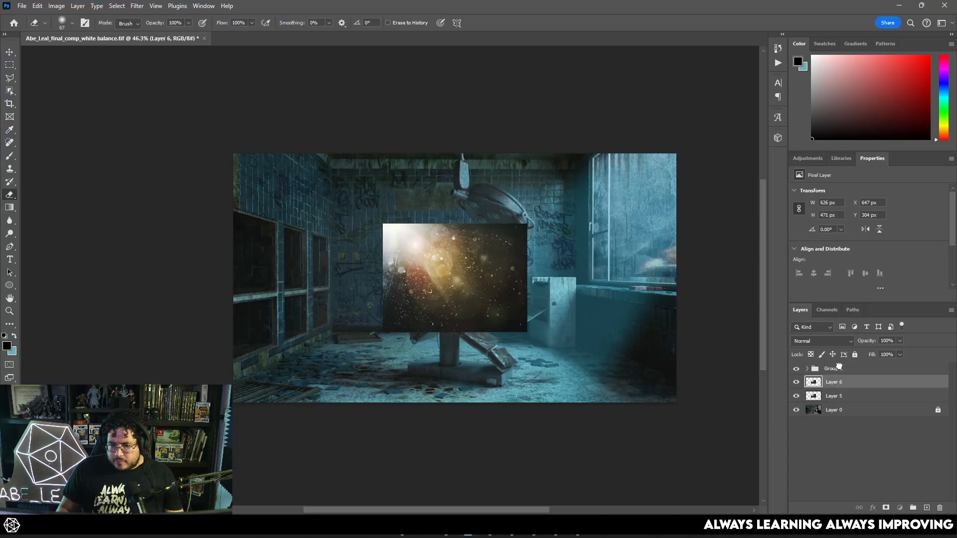
drag(838, 366, 838, 368)
key(ctrl+t)
key(ctrl+0)
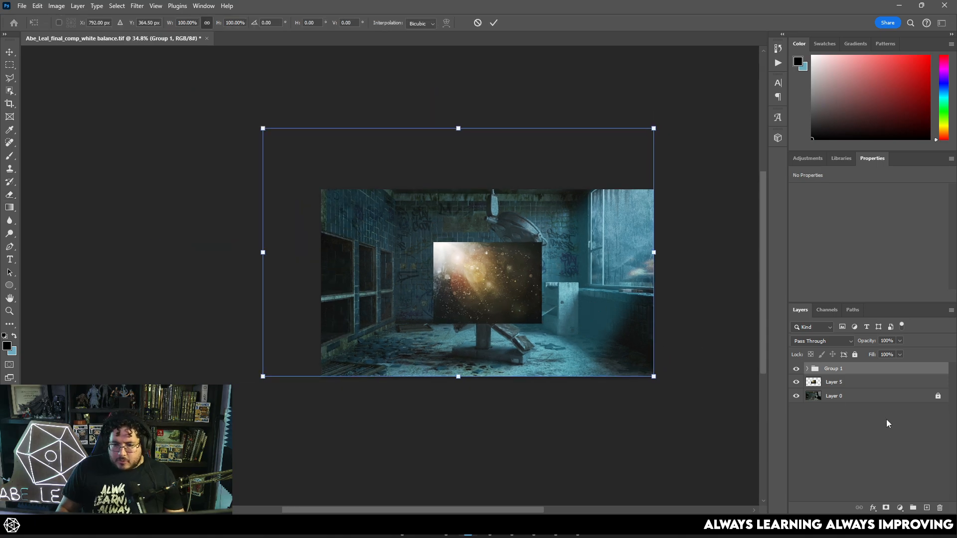
click(889, 424)
- Enlarge the lens dirt layer in Group 1 to about 1502 × 1130 px, flip it horizontally, and position its bright corner over the window
click(842, 382)
click(807, 369)
click(840, 383)
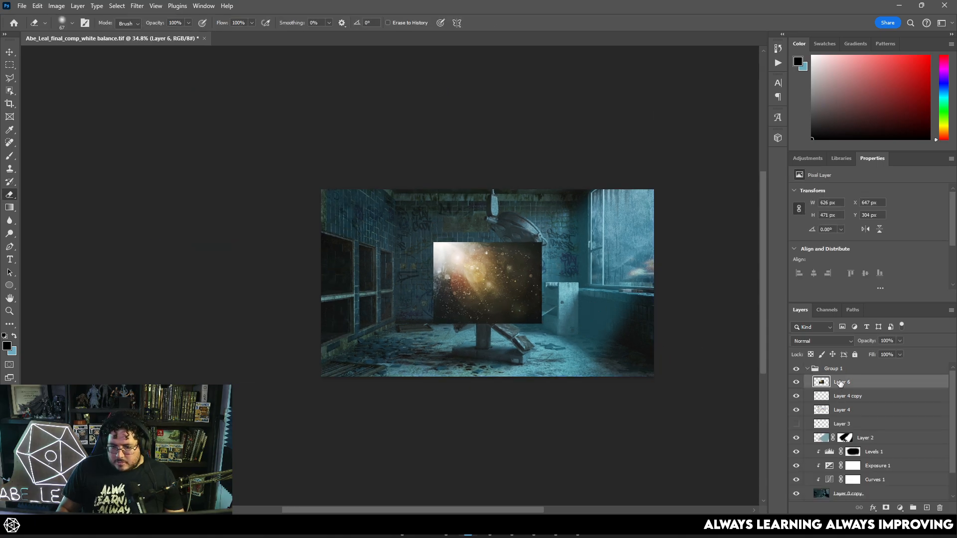
key(ctrl+t)
drag(542, 242, 648, 229)
right_click(581, 273)
click(622, 468)
drag(669, 194, 694, 176)
drag(659, 216, 639, 223)
key(Return)
scroll(589, 300, up, 3)
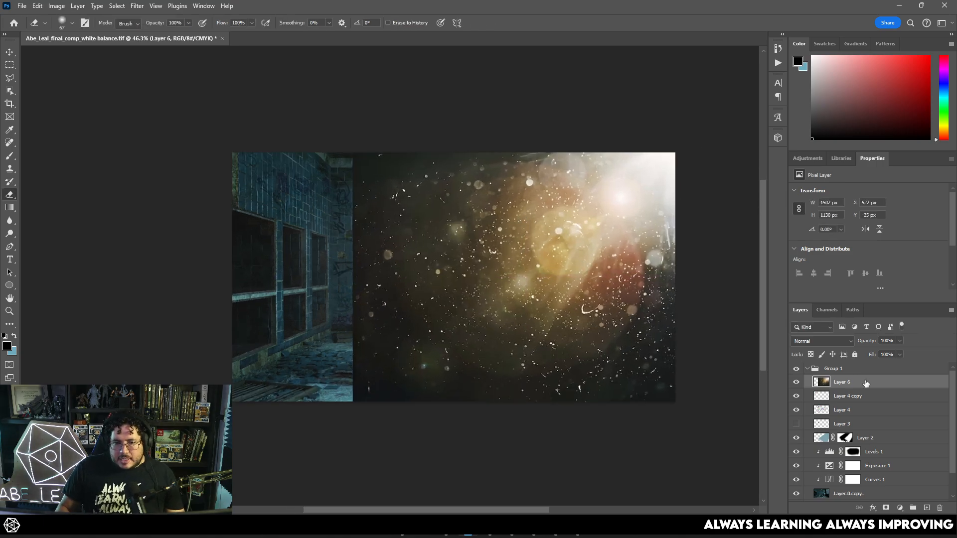
- Set the lens dirt layer's blend mode to Screen and darken its shadows with Levels by raising the black input
click(816, 343)
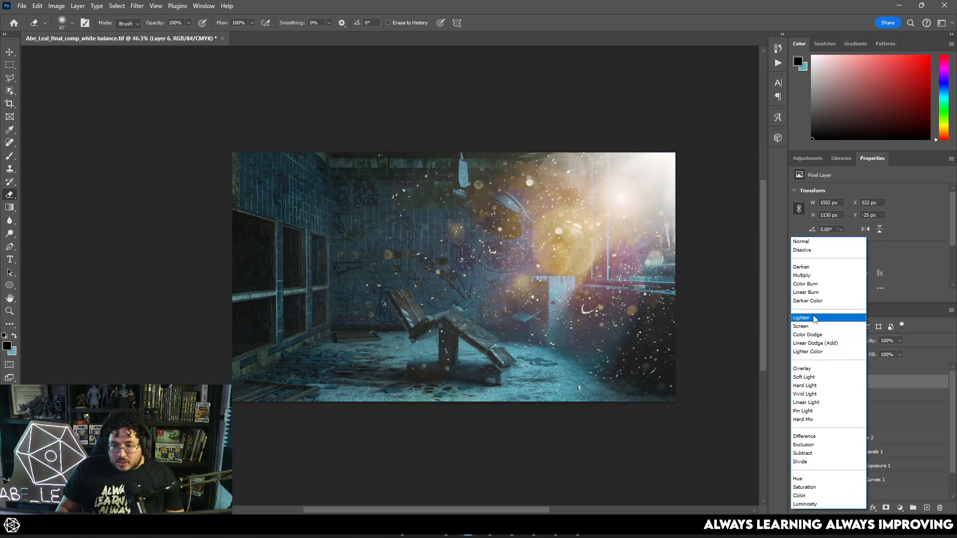
click(814, 326)
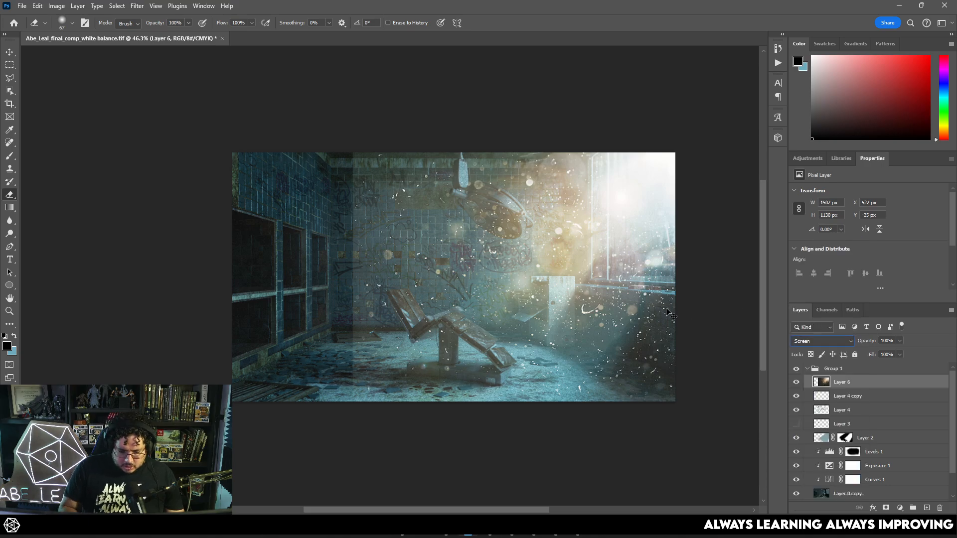
key(ctrl+l)
click(612, 277)
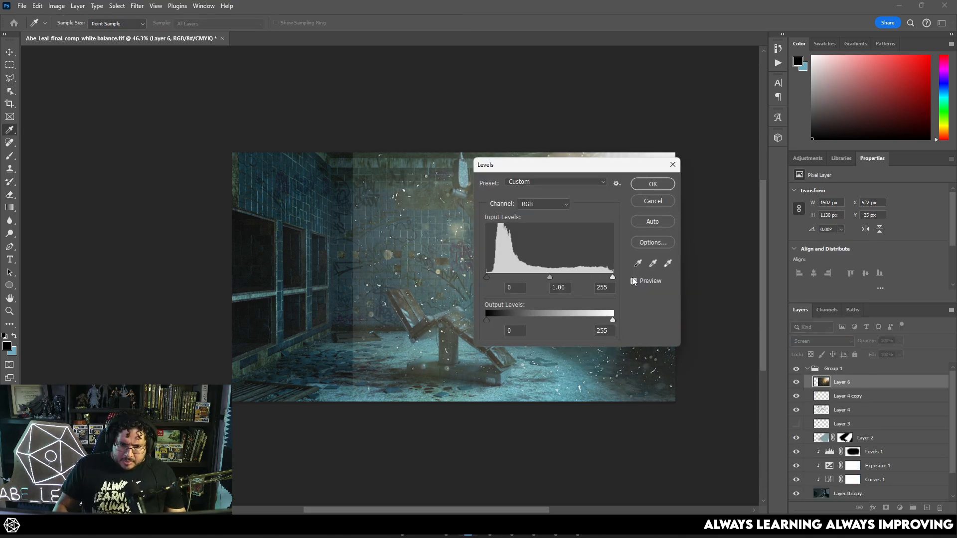
drag(486, 277, 505, 276)
click(638, 187)
- Lower the lens dirt layer's opacity to 13% and soften it with a Gaussian Blur of 2.4 pixels radius
mouse_move(874, 342)
mouse_down()
mouse_move(841, 342)
mouse_move(862, 340)
mouse_up()
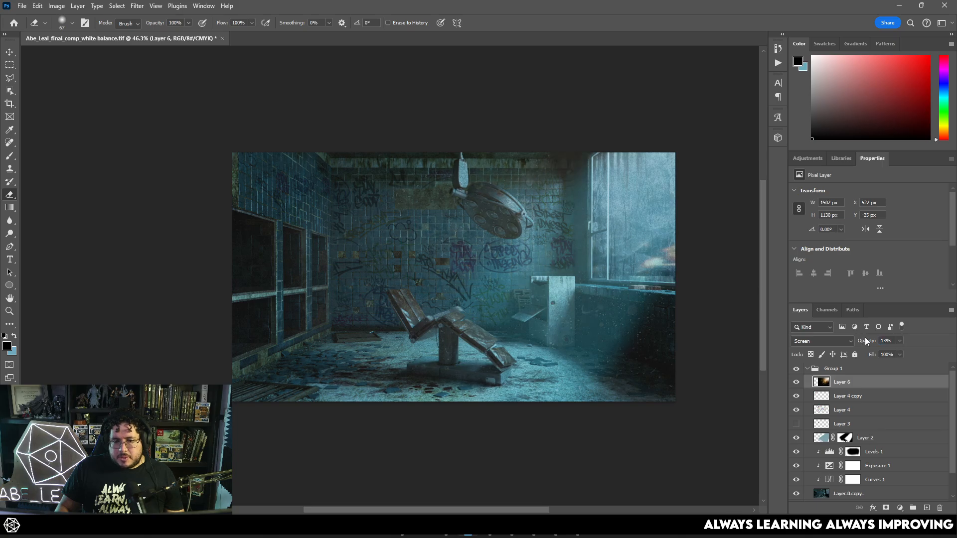
scroll(627, 328, up, 5)
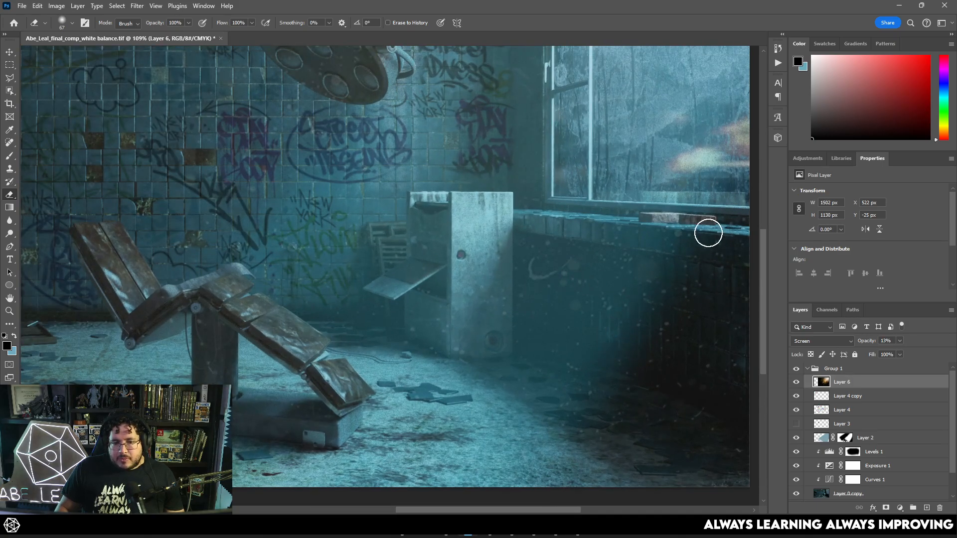
click(137, 6)
mouse_move(209, 148)
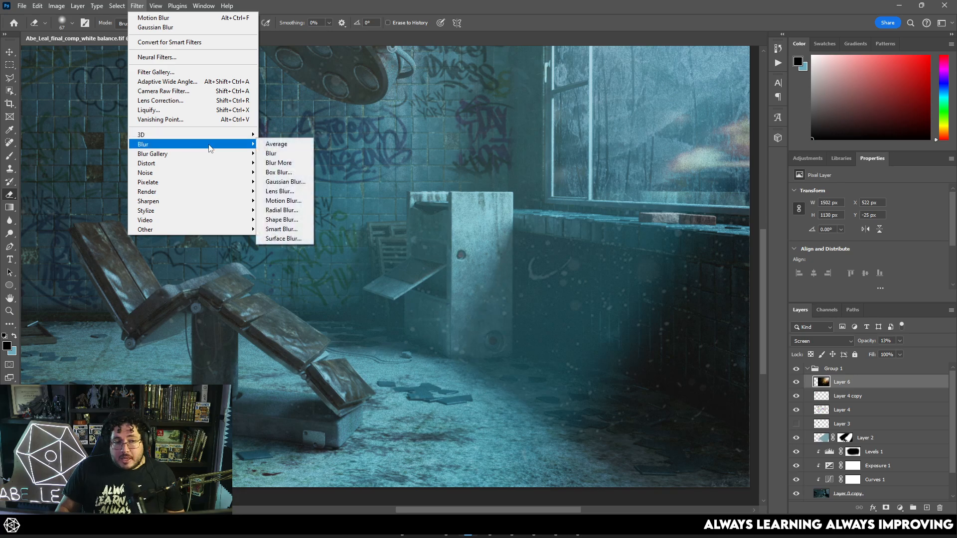
click(285, 181)
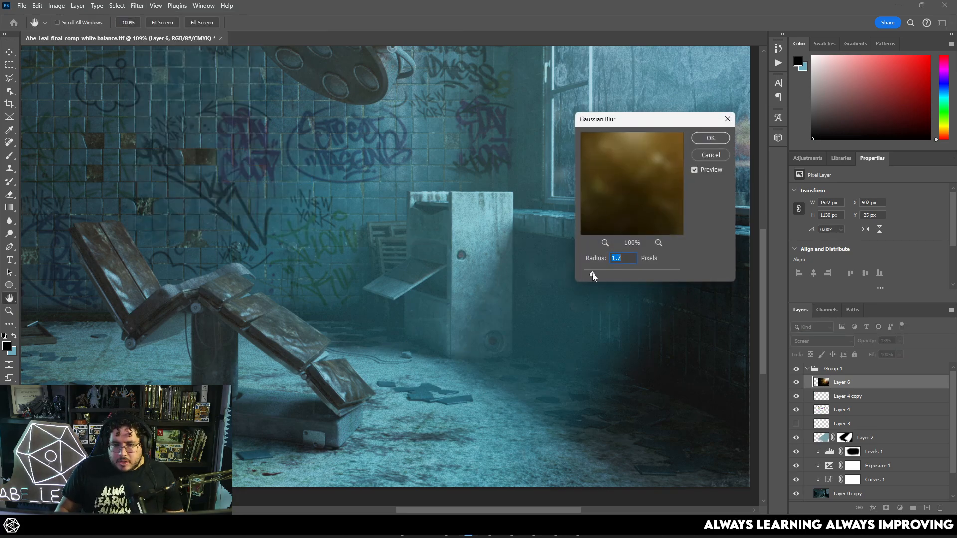
drag(592, 274, 595, 277)
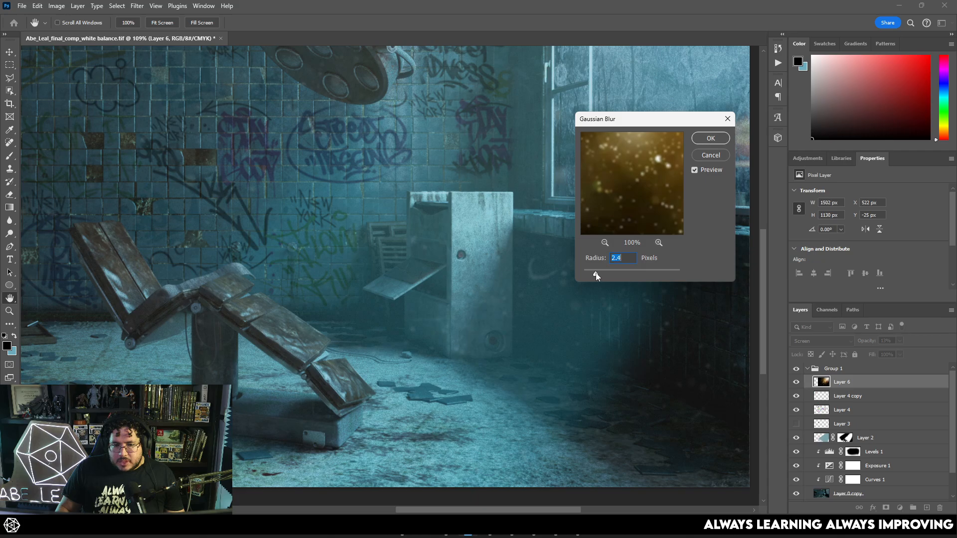
click(703, 140)
- Compare the composite with and without the lens dirt layer, inspect the whole room, and collapse Group 1
scroll(409, 252, down, 6)
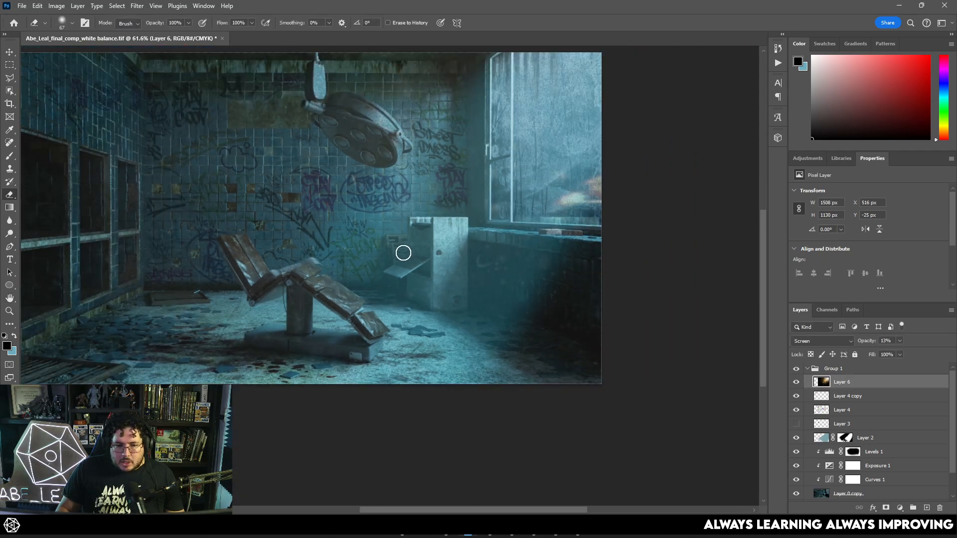
drag(409, 265, 449, 296)
click(797, 382)
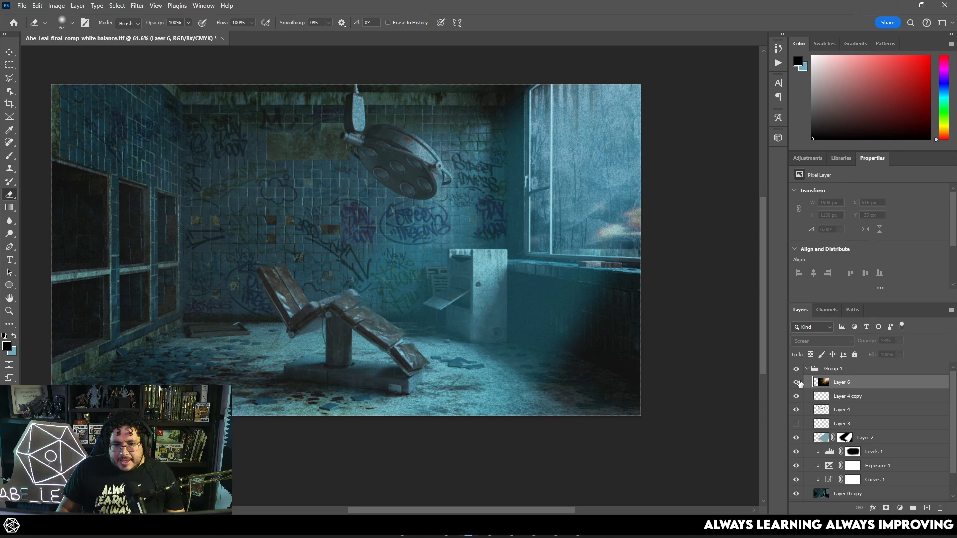
click(797, 383)
click(797, 382)
click(796, 382)
scroll(449, 252, down, 3)
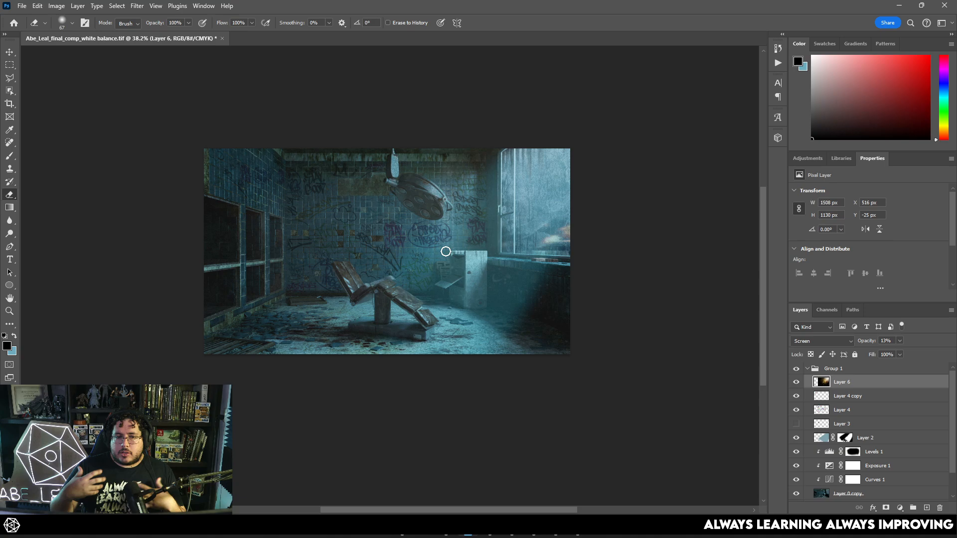
scroll(446, 251, up, 5)
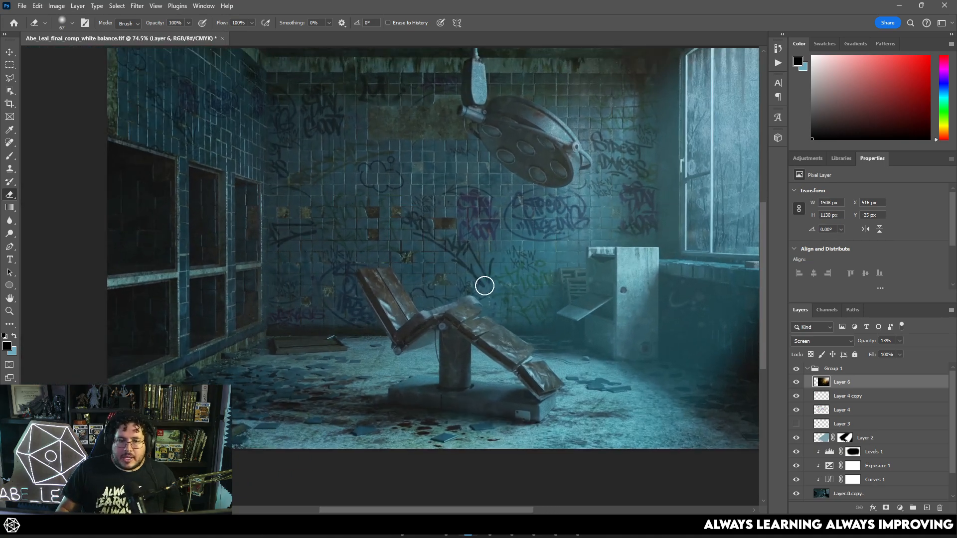
scroll(448, 277, down, 3)
scroll(434, 277, up, 1)
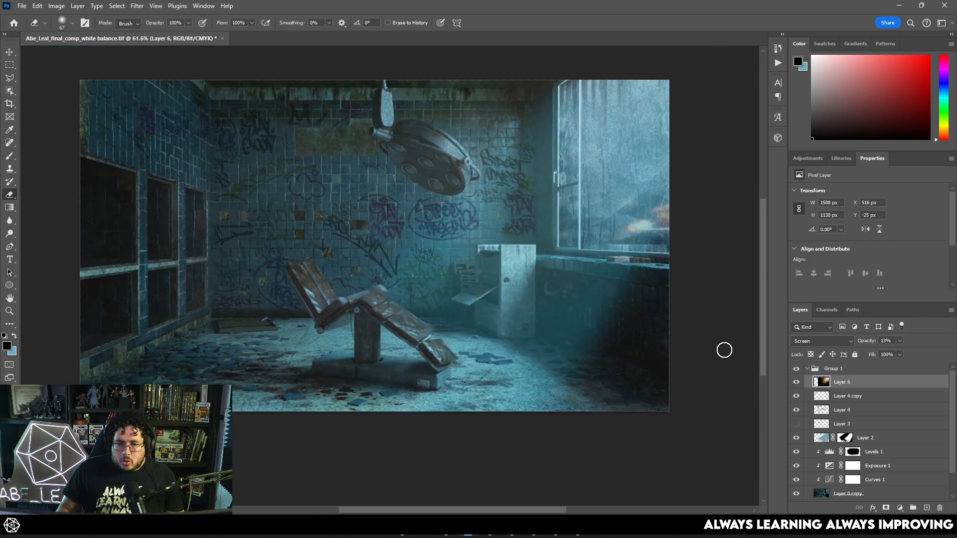
click(807, 368)
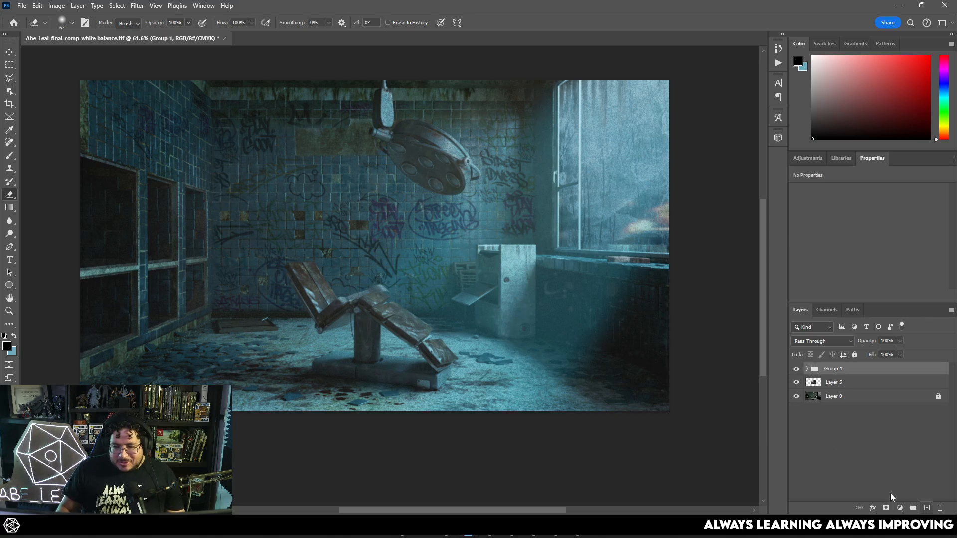
- Add a new layer and fill a full-width 1920 × 72 px strip along the image's bottom edge with black
click(926, 508)
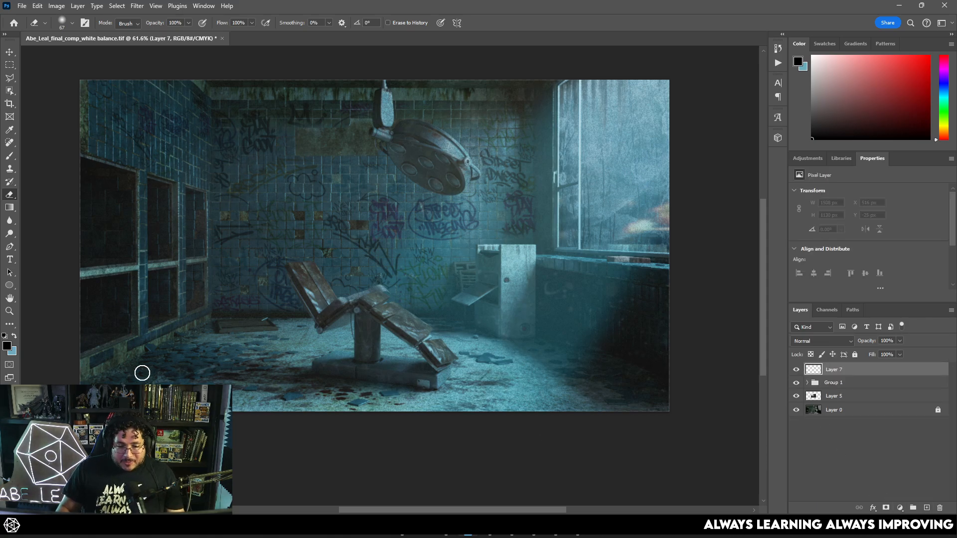
key(m)
drag(74, 389, 726, 438)
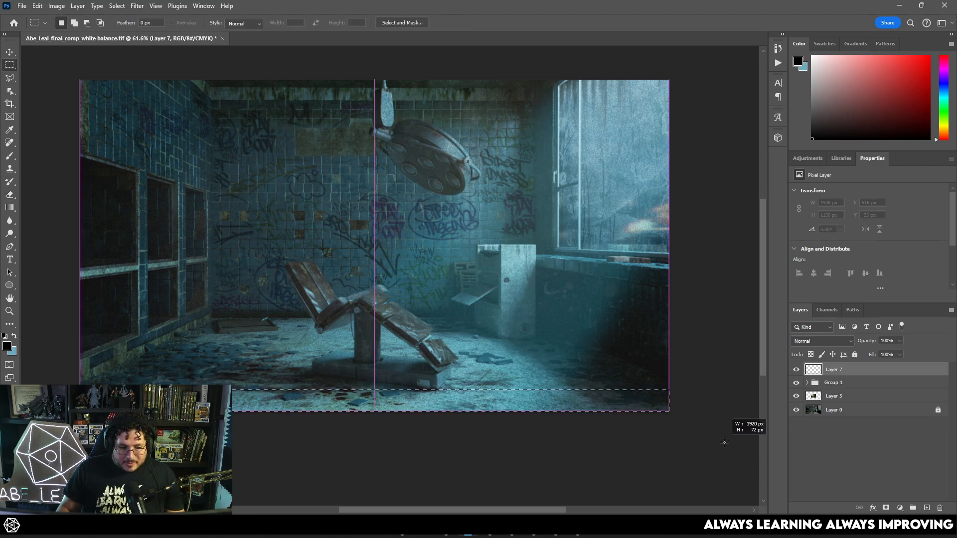
key(ctrl+BackSpace)
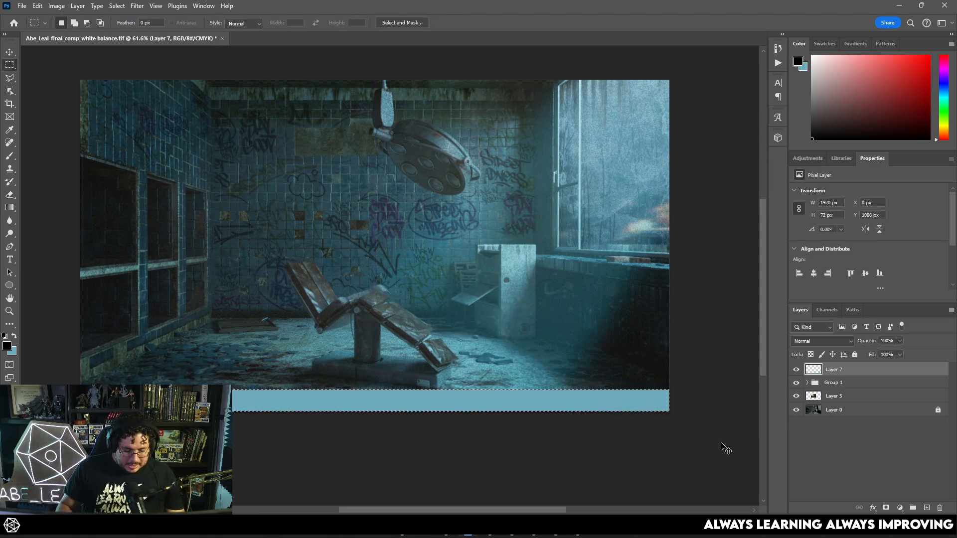
key(x)
key(ctrl+BackSpace)
key(ctrl+d)
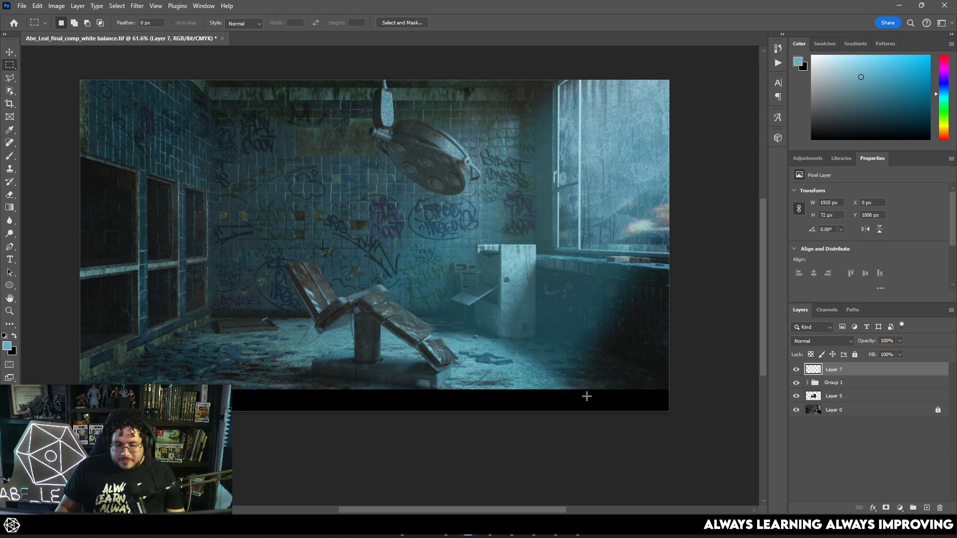
- Duplicate the black bar and place the copy flush against the image's top edge as the upper letterbox bar
key(v)
drag(549, 403, 534, 96)
scroll(635, 327, down, 2)
click(794, 437)
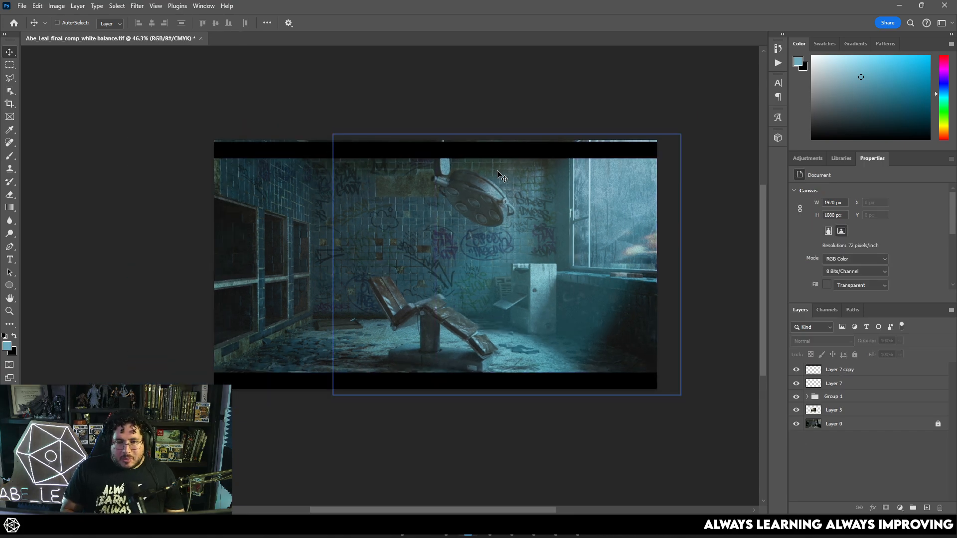
click(848, 369)
scroll(570, 174, up, 2)
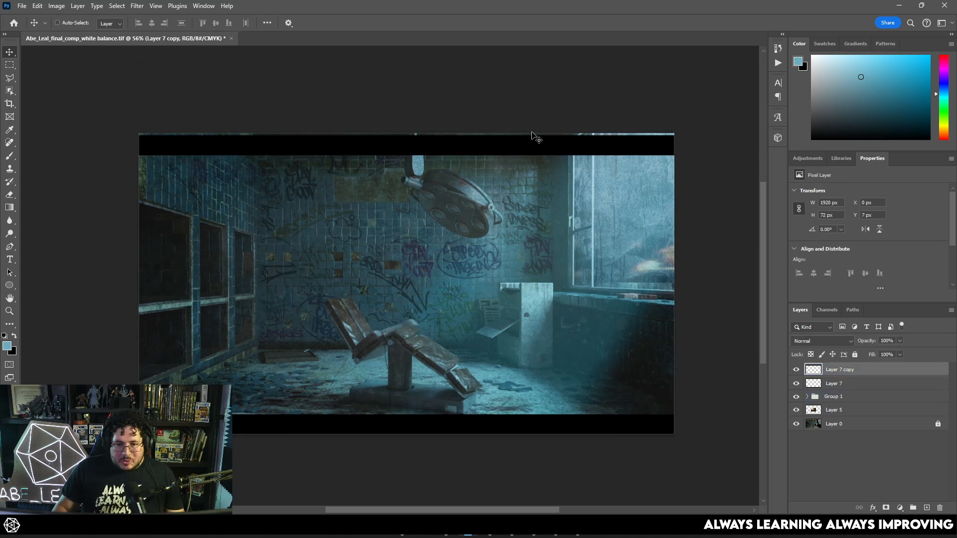
drag(533, 136, 533, 133)
scroll(571, 340, up, 1)
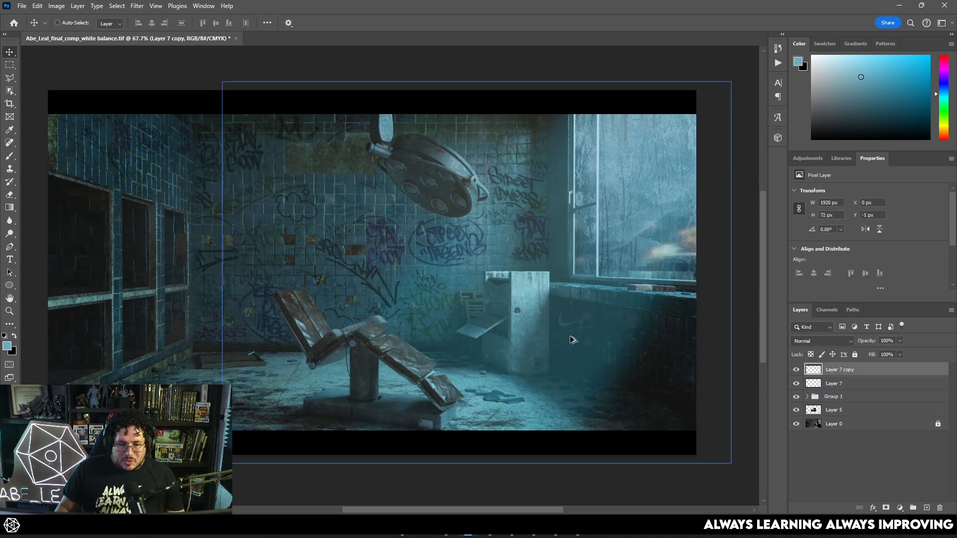
- Group both black bar layers together with Group 1, and delete Layer 5
drag(471, 324, 500, 301)
scroll(503, 301, down, 1)
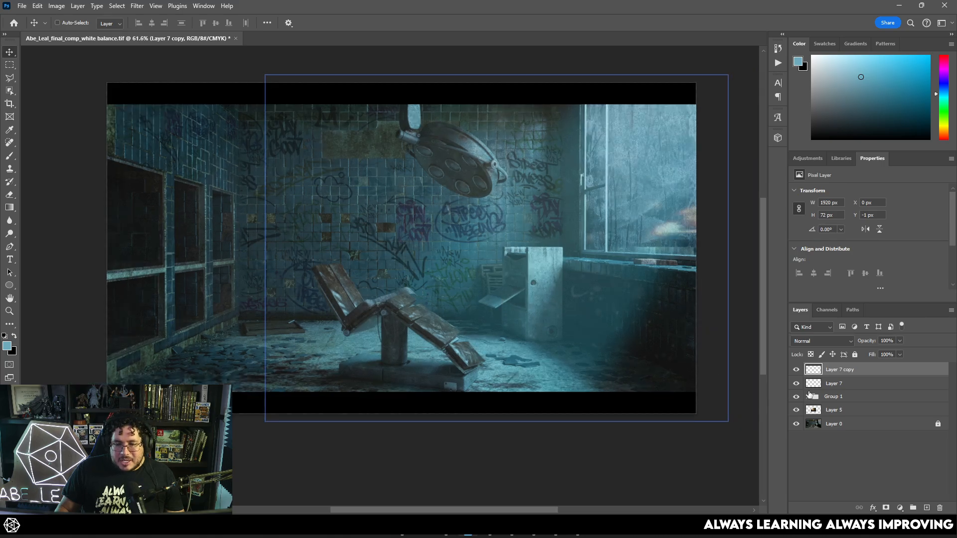
shift+click(838, 396)
key(ctrl+g)
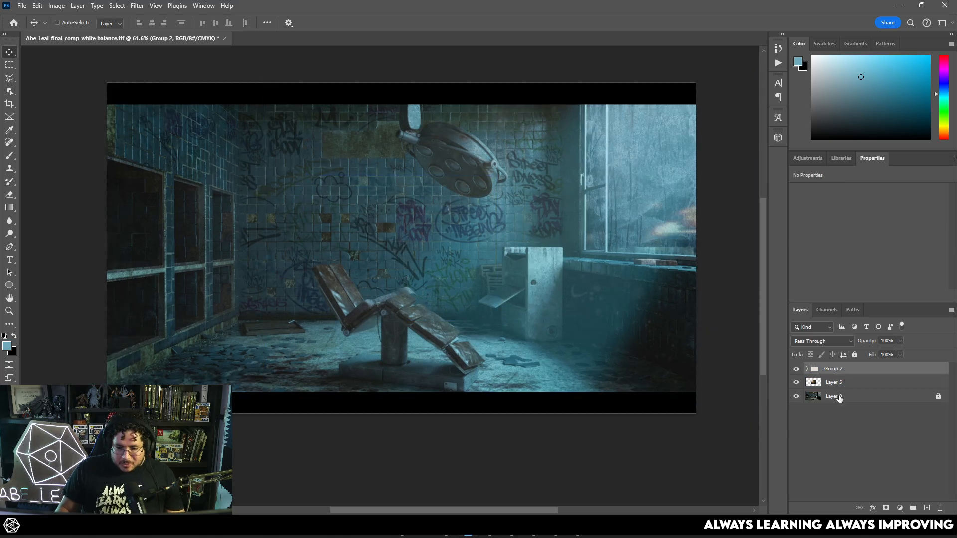
click(843, 386)
key(Delete)
- Compare the graded composite with the original Layer 0 by hiding and showing Group 2, checking the chair and the whole room
click(795, 370)
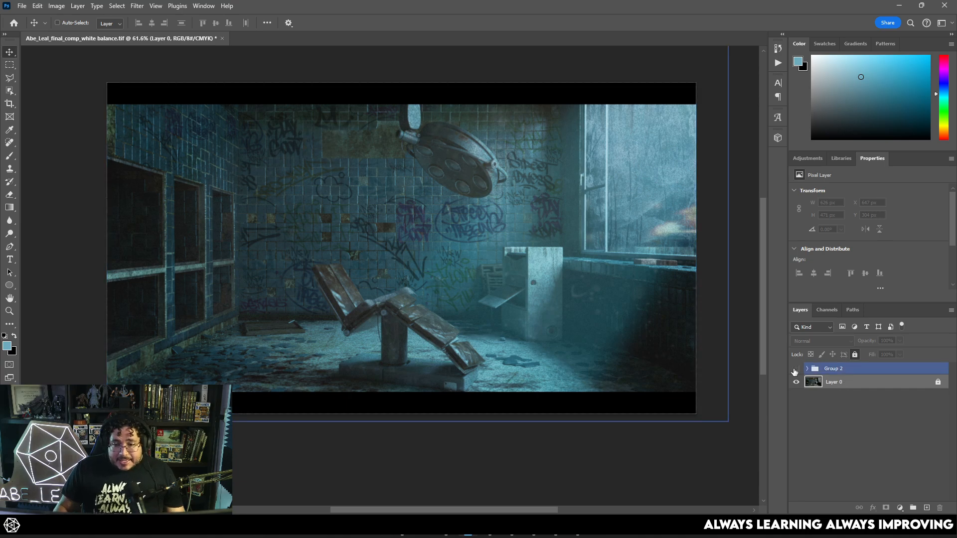
click(795, 369)
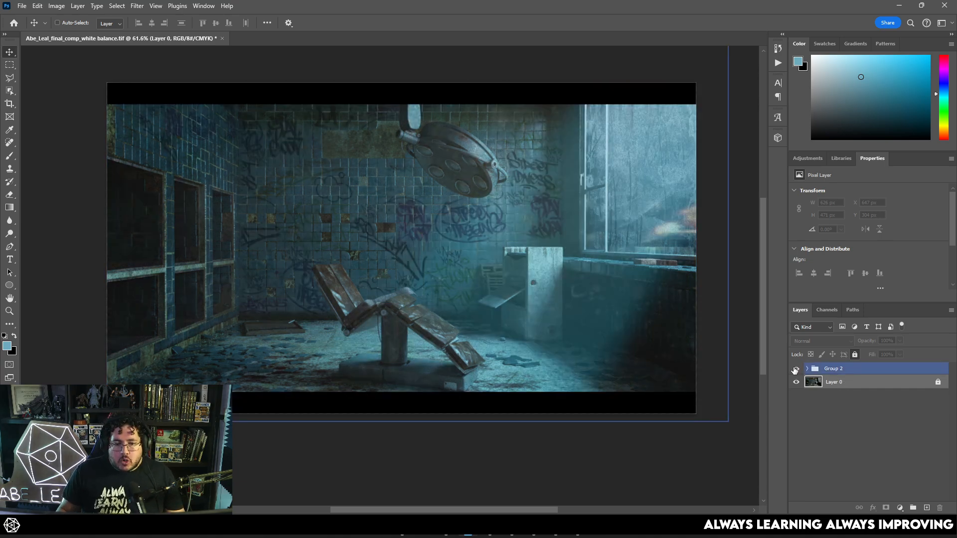
click(795, 369)
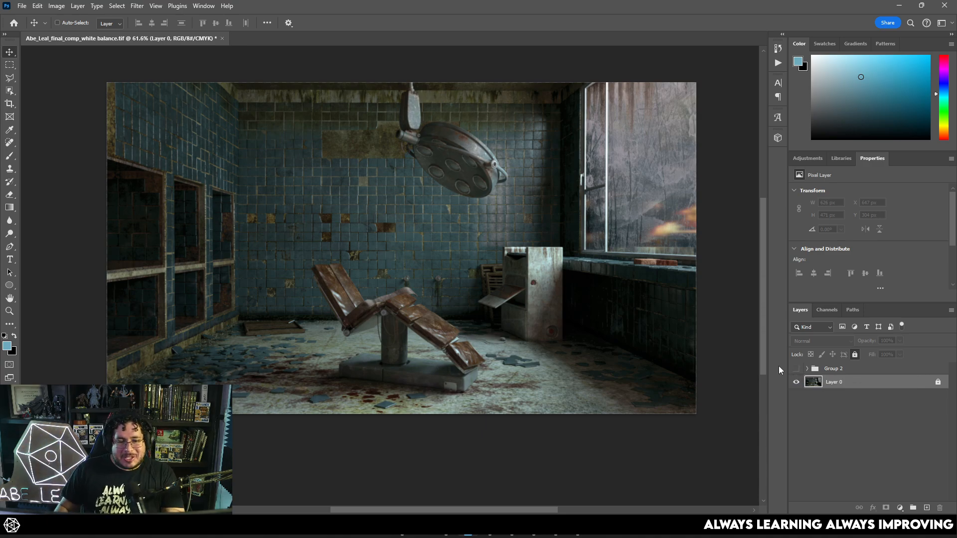
click(795, 369)
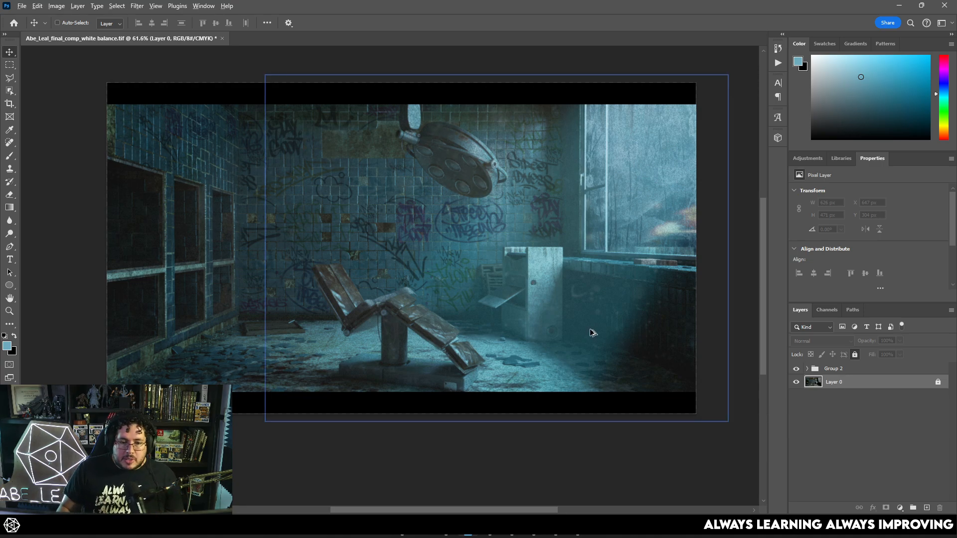
scroll(546, 336, up, 3)
drag(368, 334, 454, 371)
scroll(454, 371, down, 1)
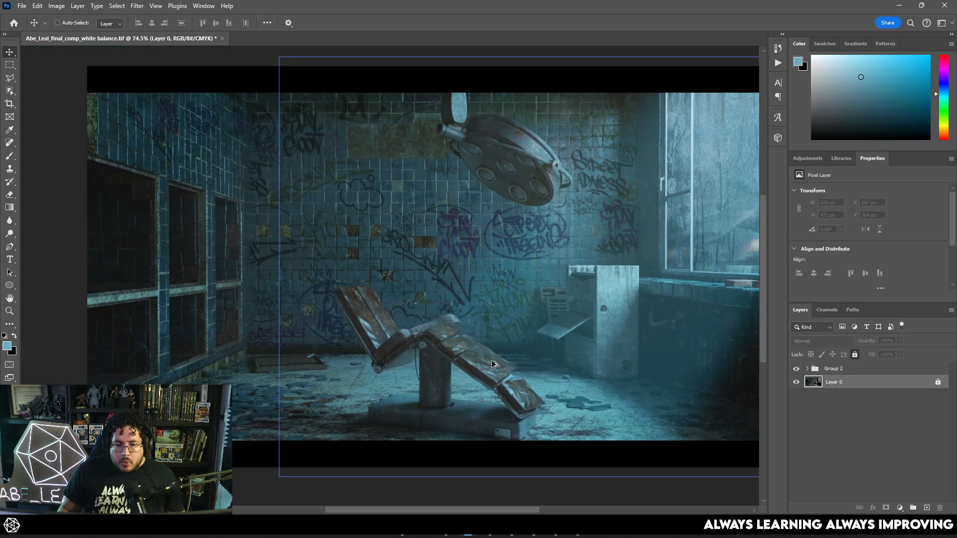
click(795, 368)
scroll(623, 371, down, 2)
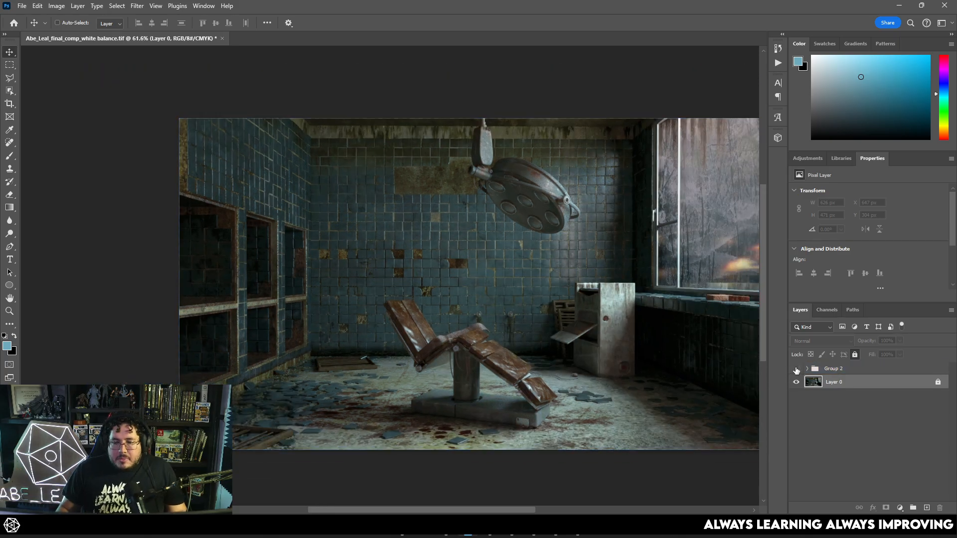
click(796, 368)
drag(689, 386, 629, 360)
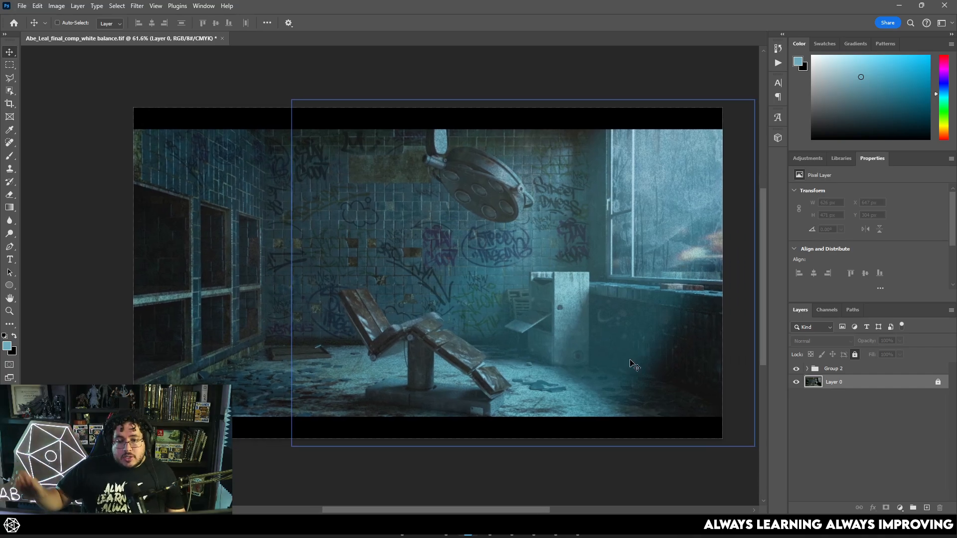
- Deselect all layers and inspect the finished letterboxed composite up close and as a whole
scroll(369, 396, up, 2)
scroll(485, 378, down, 1)
drag(519, 353, 475, 356)
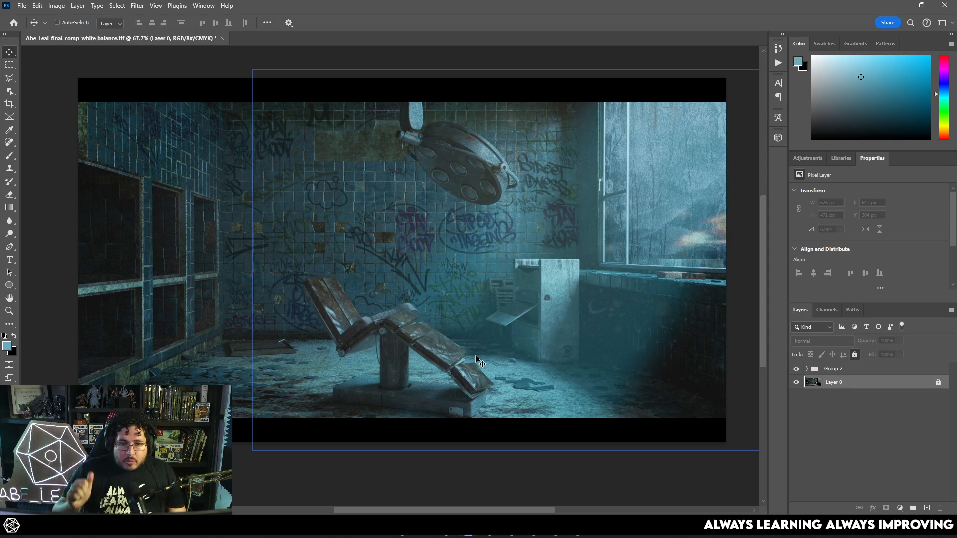
click(828, 447)
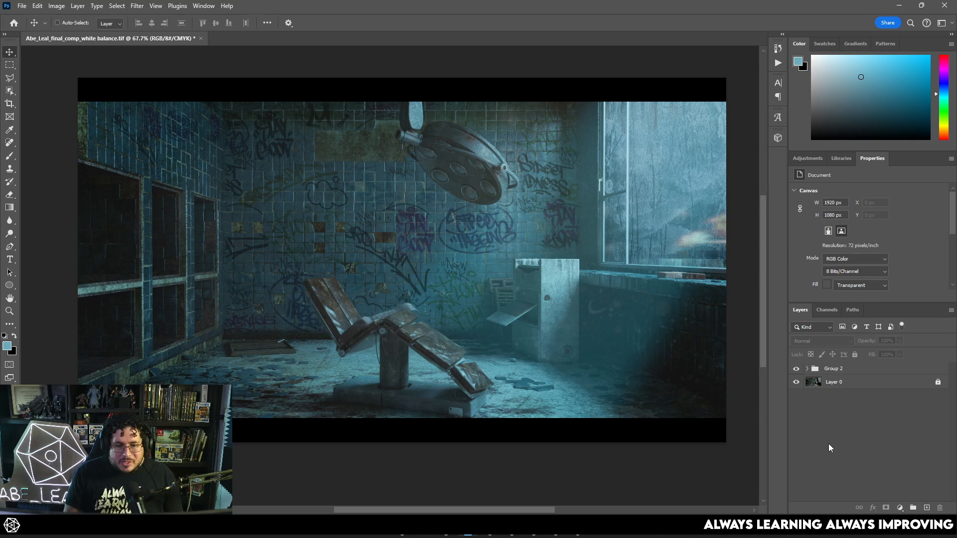
scroll(537, 386, up, 1)
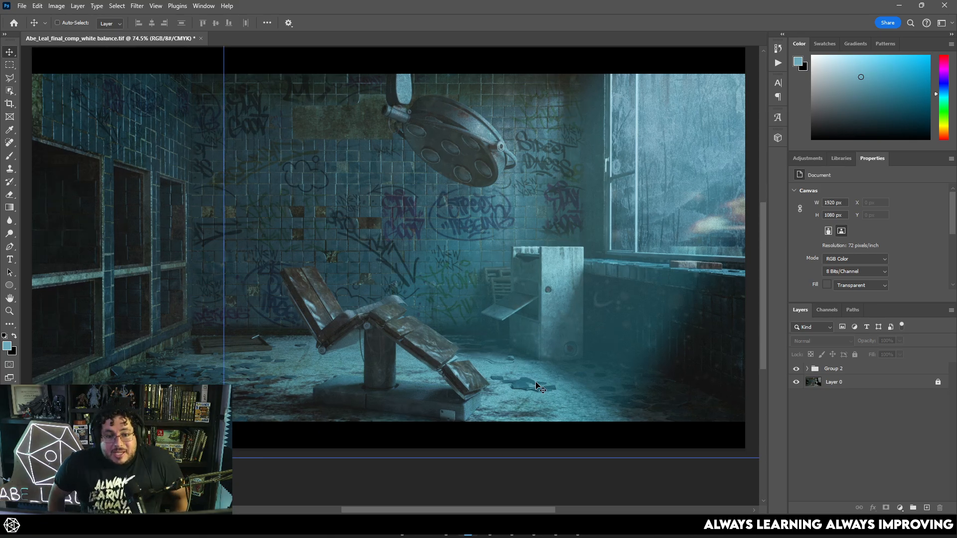
scroll(368, 341, down, 2)
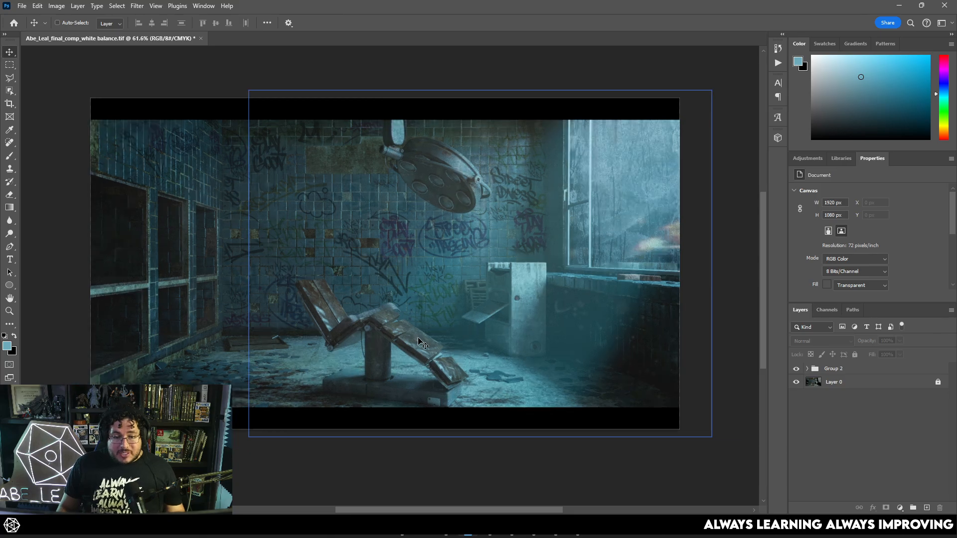
scroll(418, 337, up, 2)
drag(401, 335, 441, 342)
scroll(441, 342, down, 1)
scroll(470, 349, up, 1)
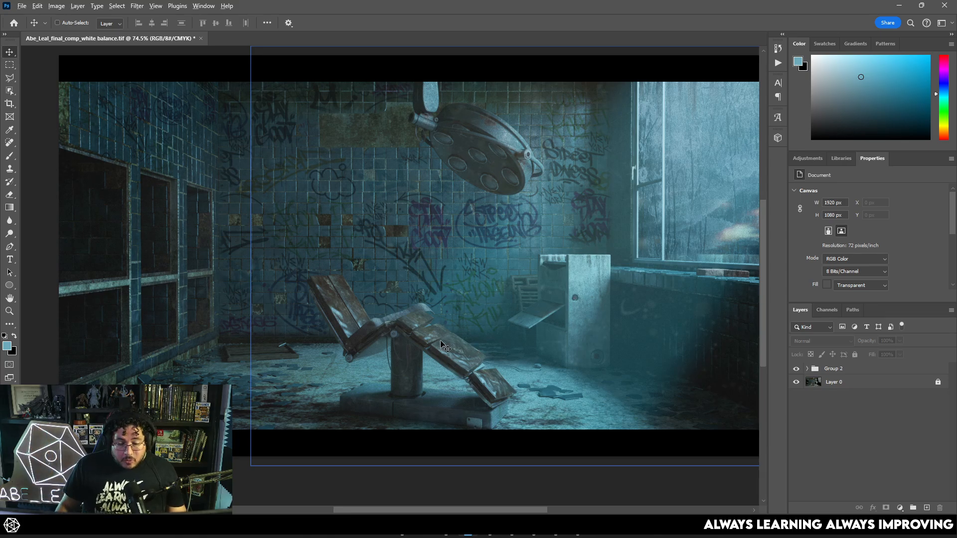
scroll(422, 347, down, 1)
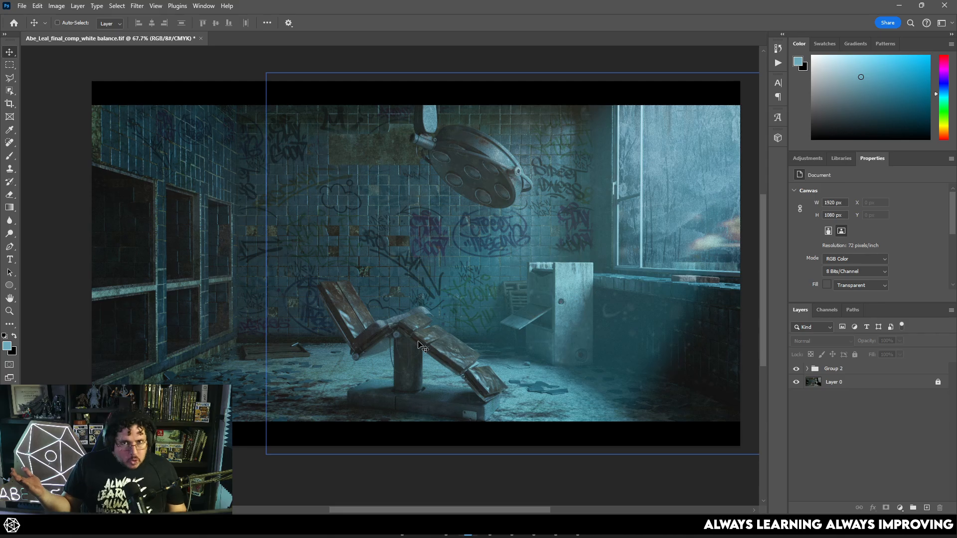